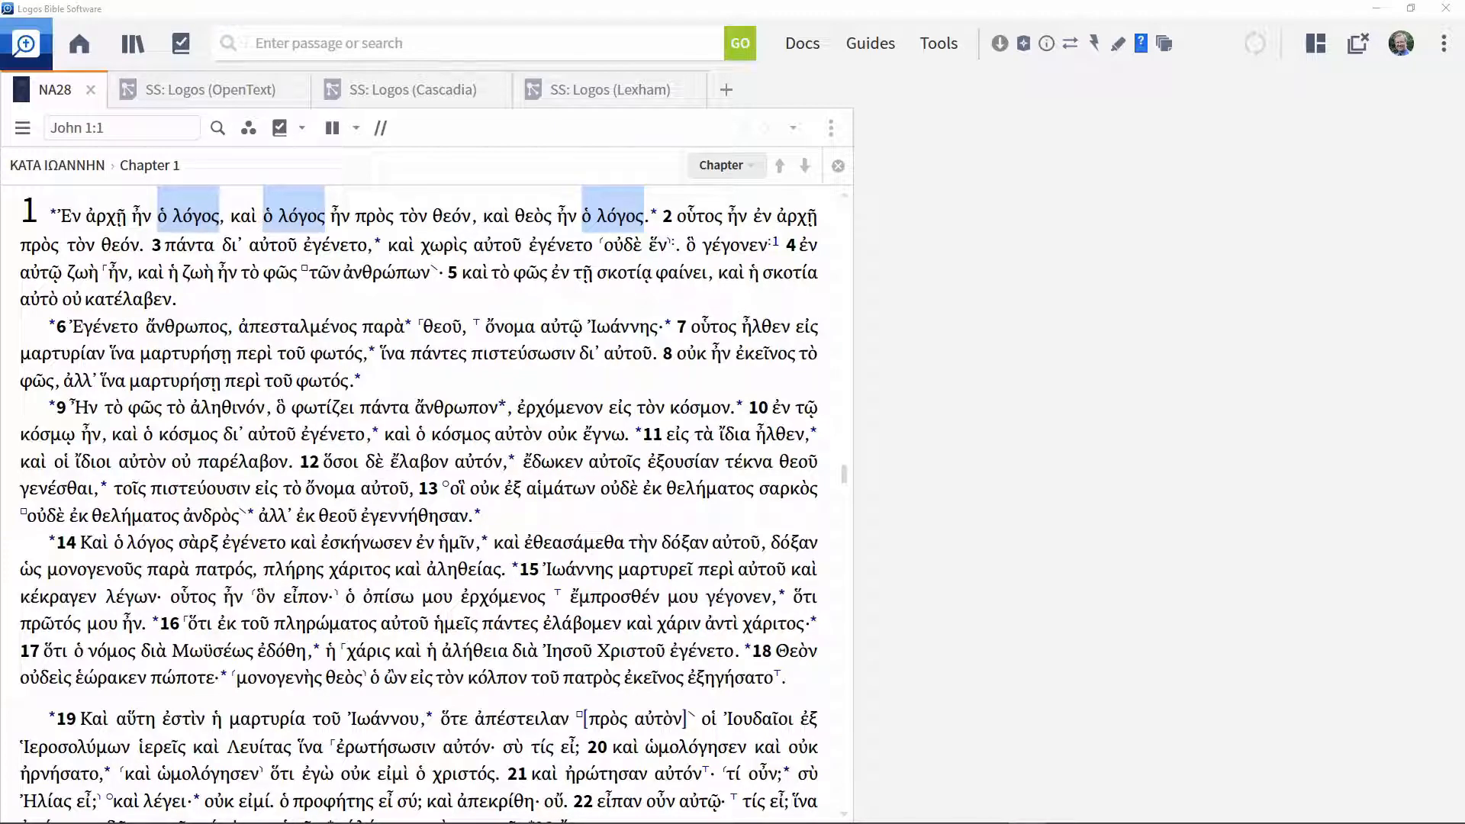
Find and open the resource "OpenText.org Syntactically Analyzed Greek New Testament: Clause Analysis".
{"action": "left_click", "coordinate": [341, 49]}
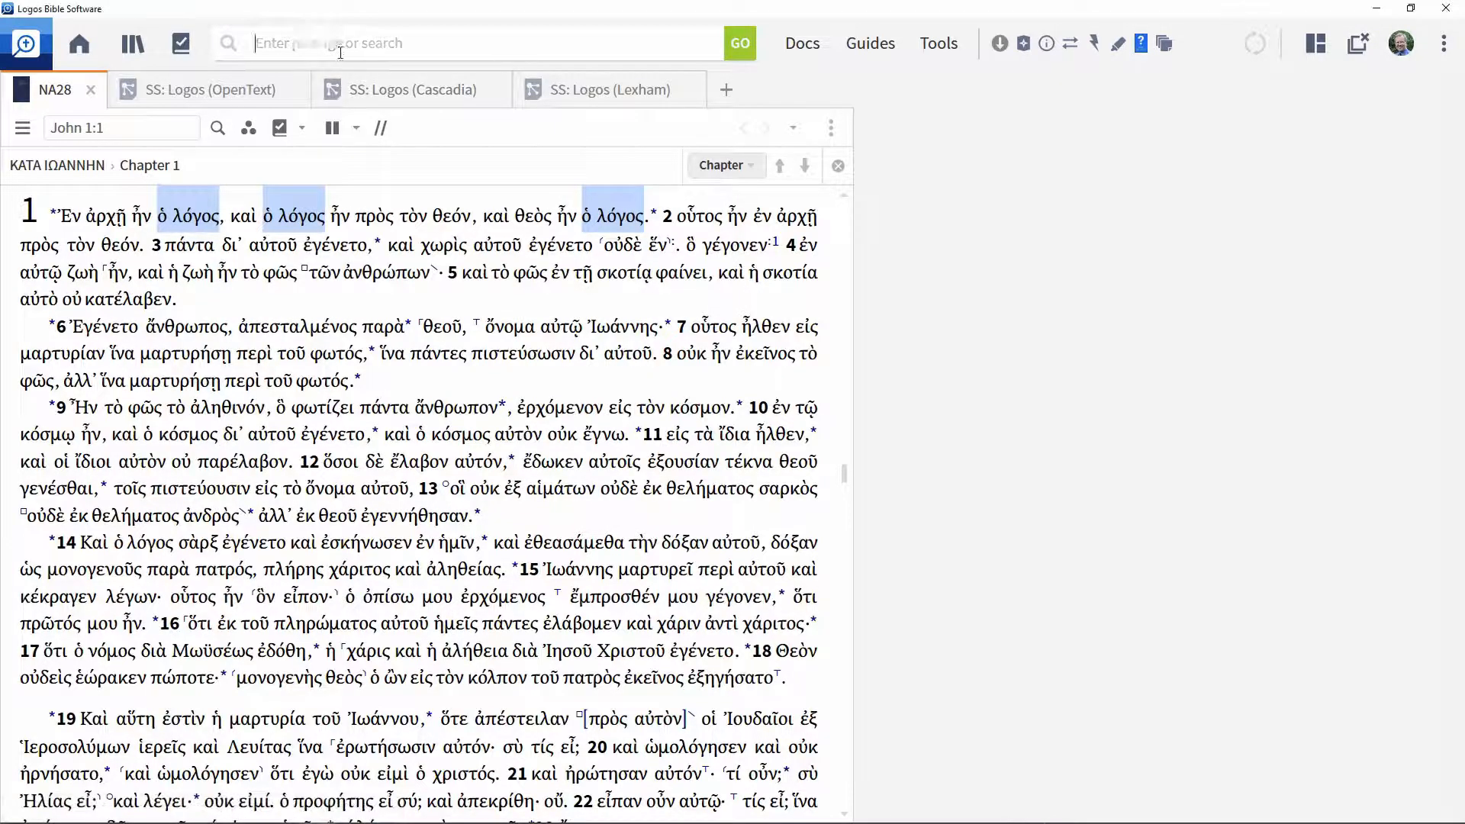
{"action": "type", "text": "open opentext"}
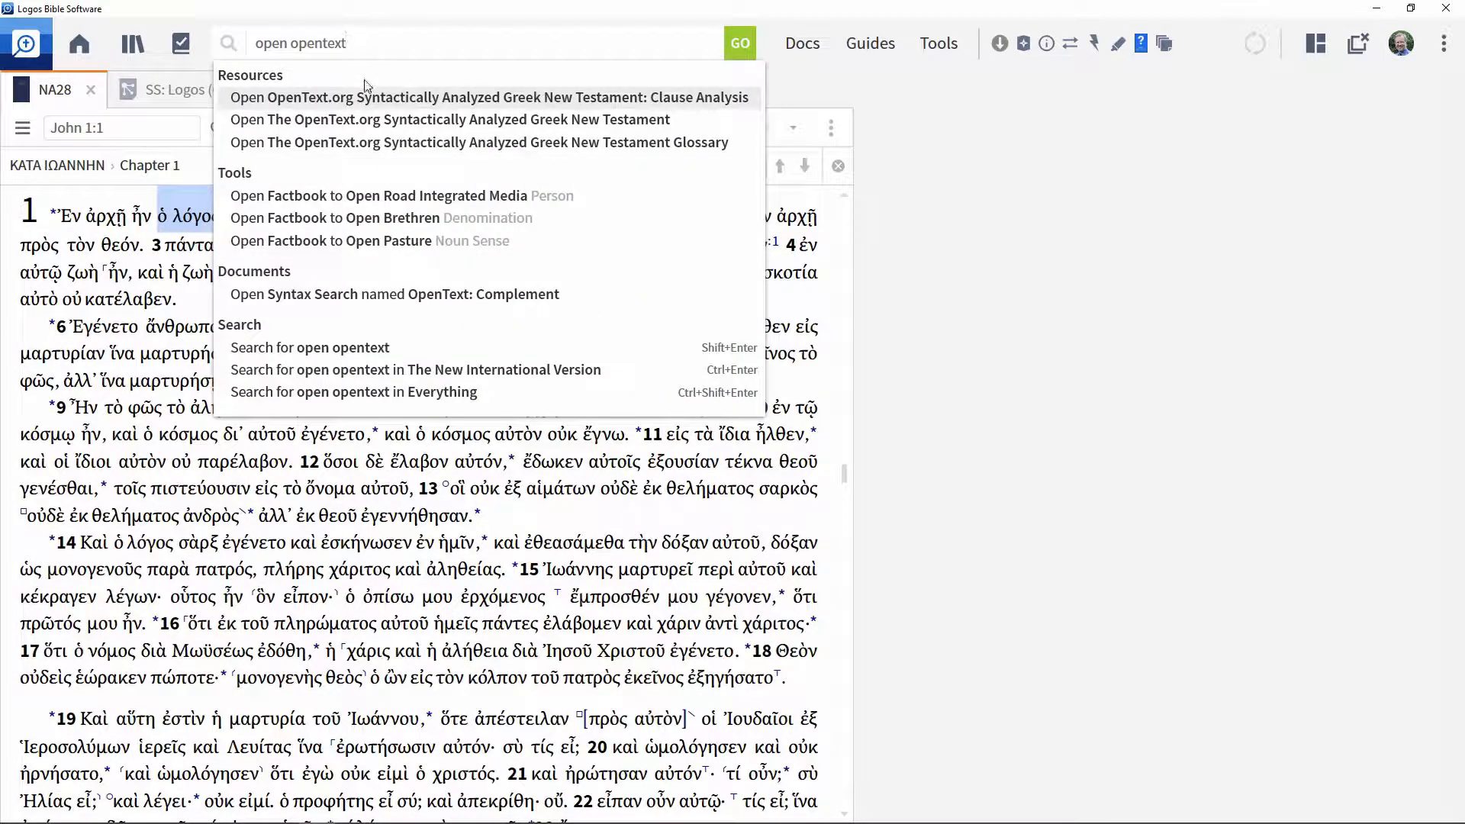
{"action": "left_click", "coordinate": [370, 101]}
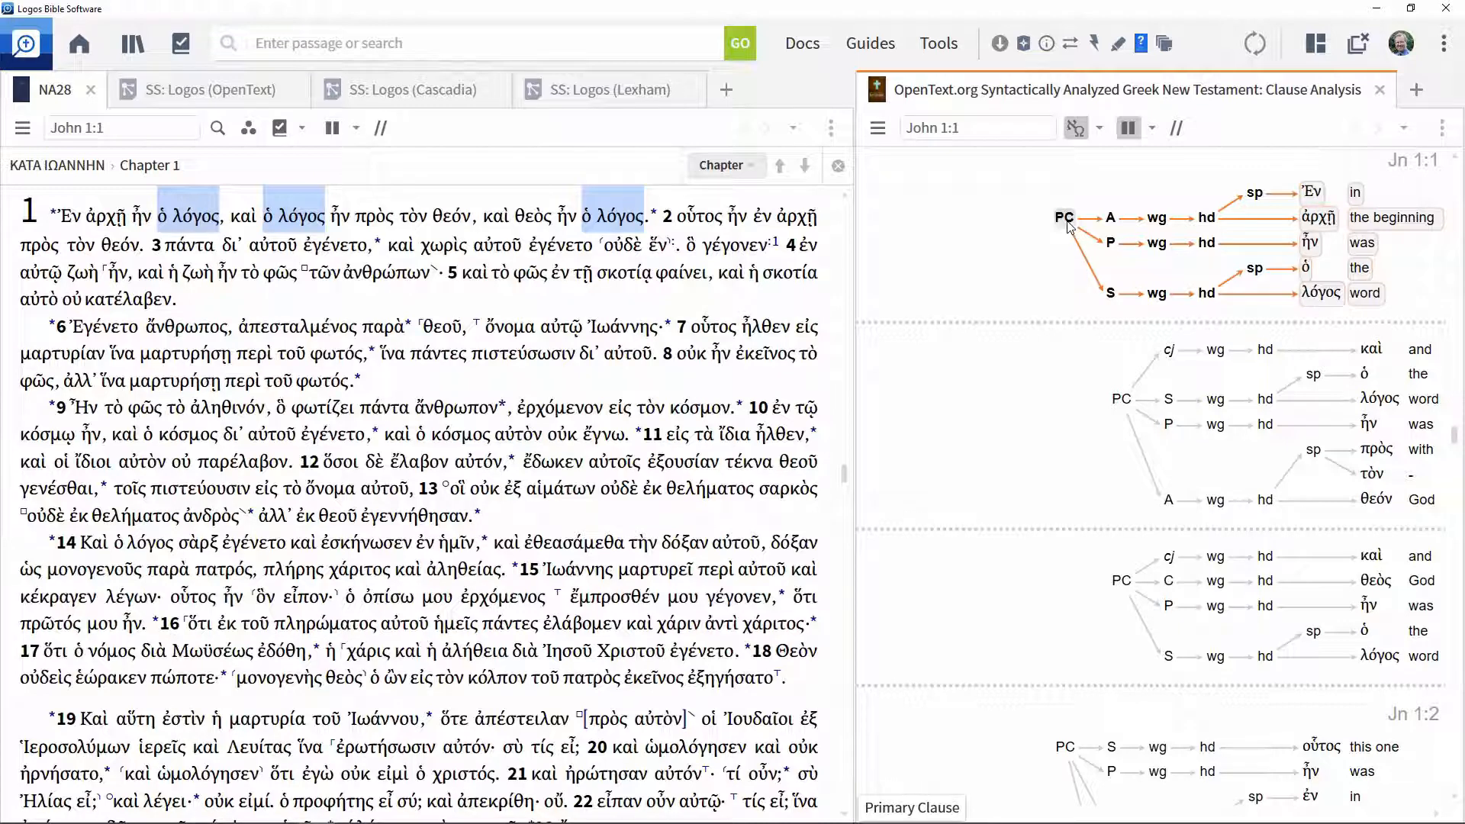
Look up the word group node under the subject of the first John 1:1 clause in the OpenText.org Glossary.
{"action": "mouse_move", "coordinate": [1070, 225]}
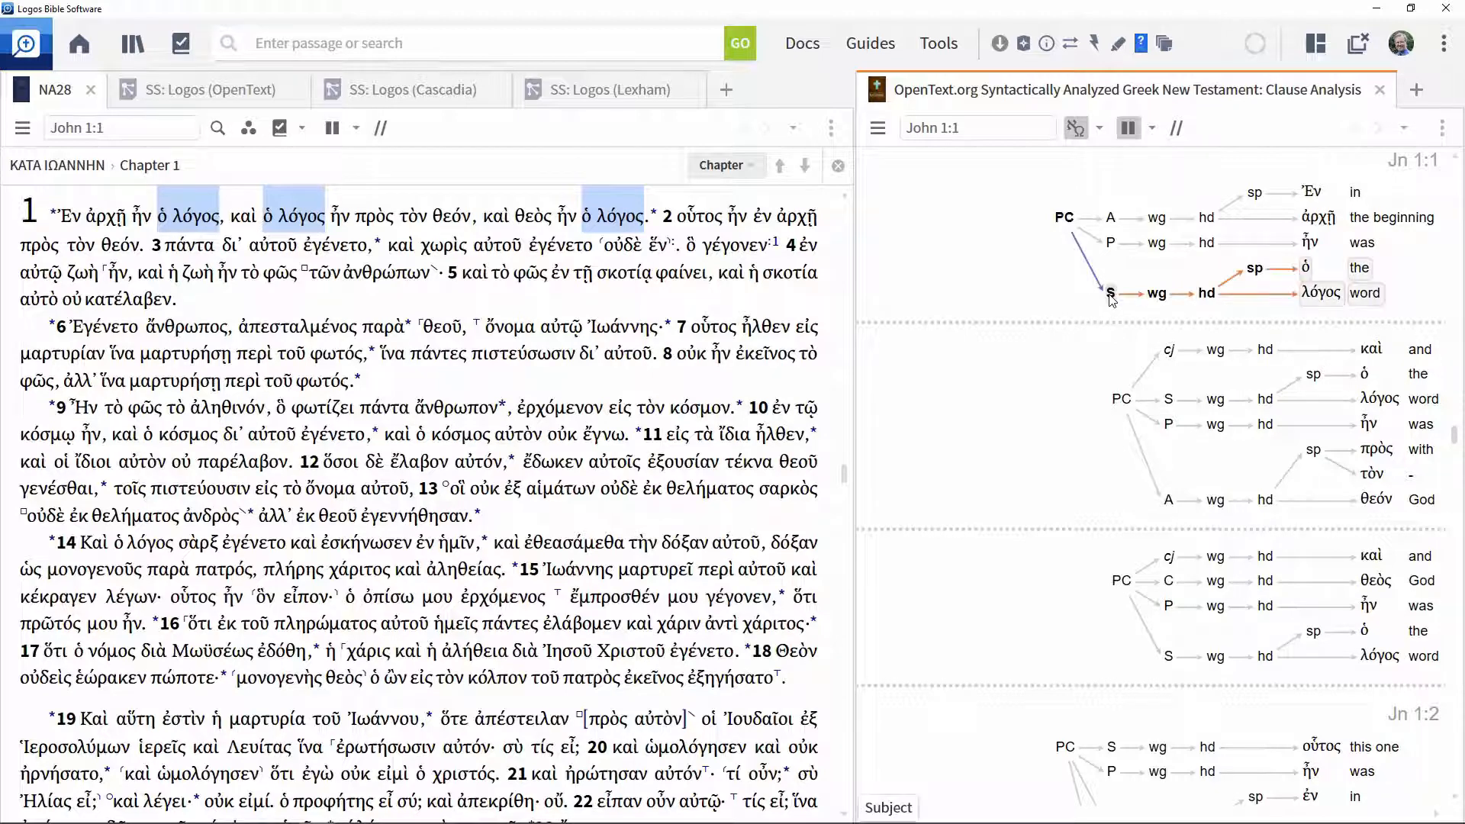
{"action": "mouse_move", "coordinate": [1111, 299]}
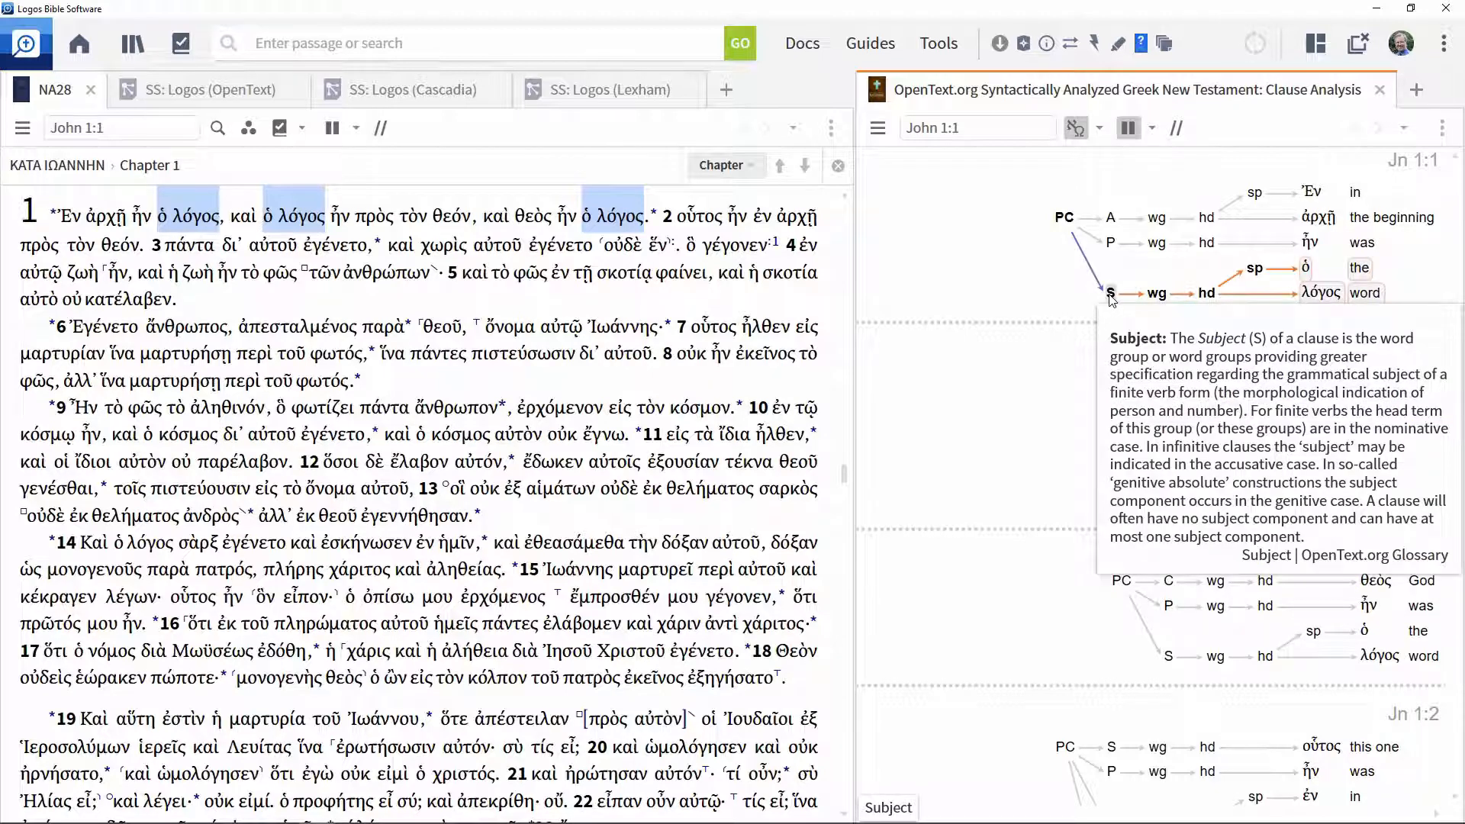
{"action": "mouse_move", "coordinate": [1169, 428]}
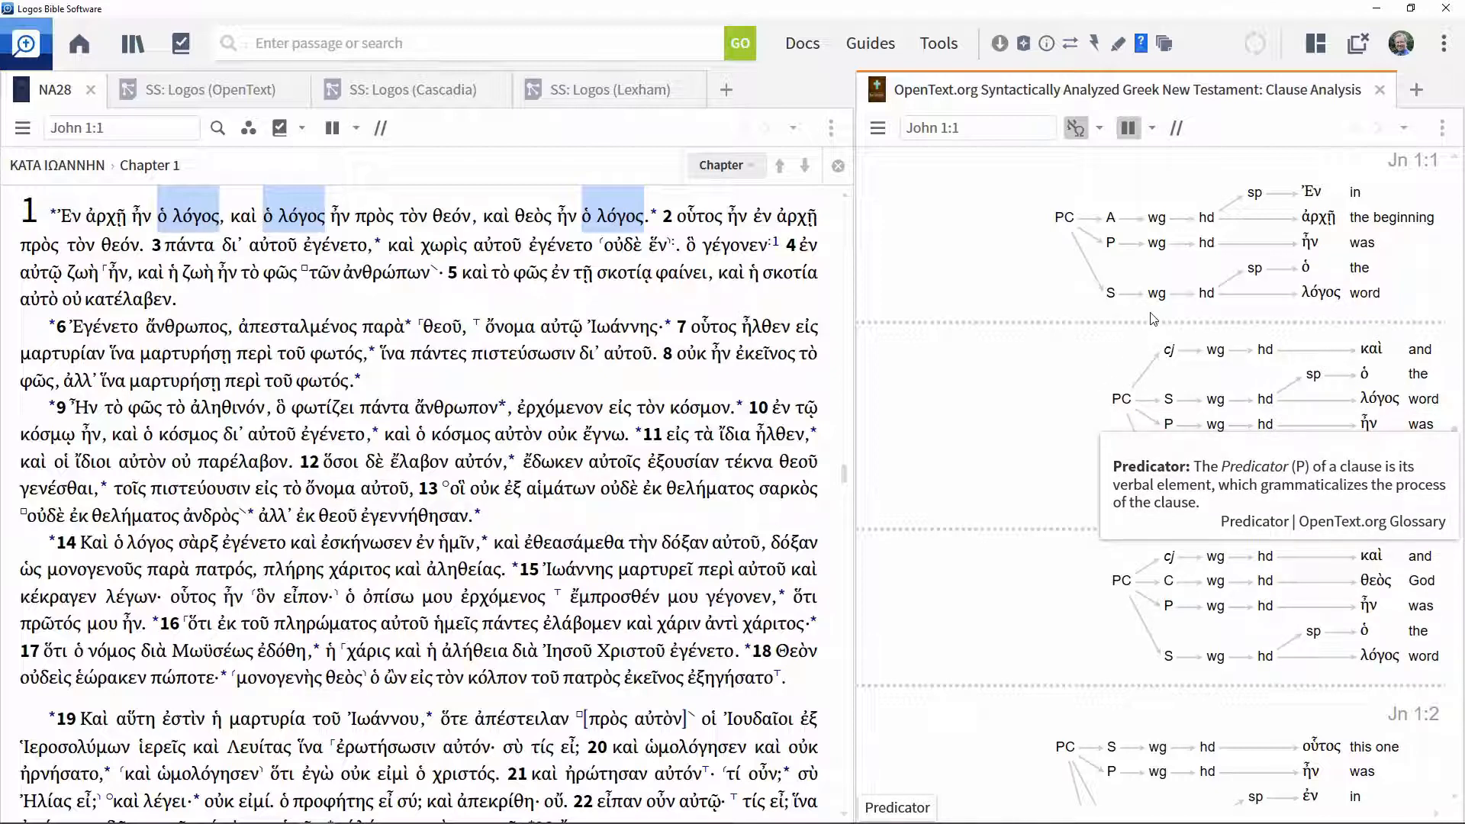
{"action": "right_click", "coordinate": [1157, 293]}
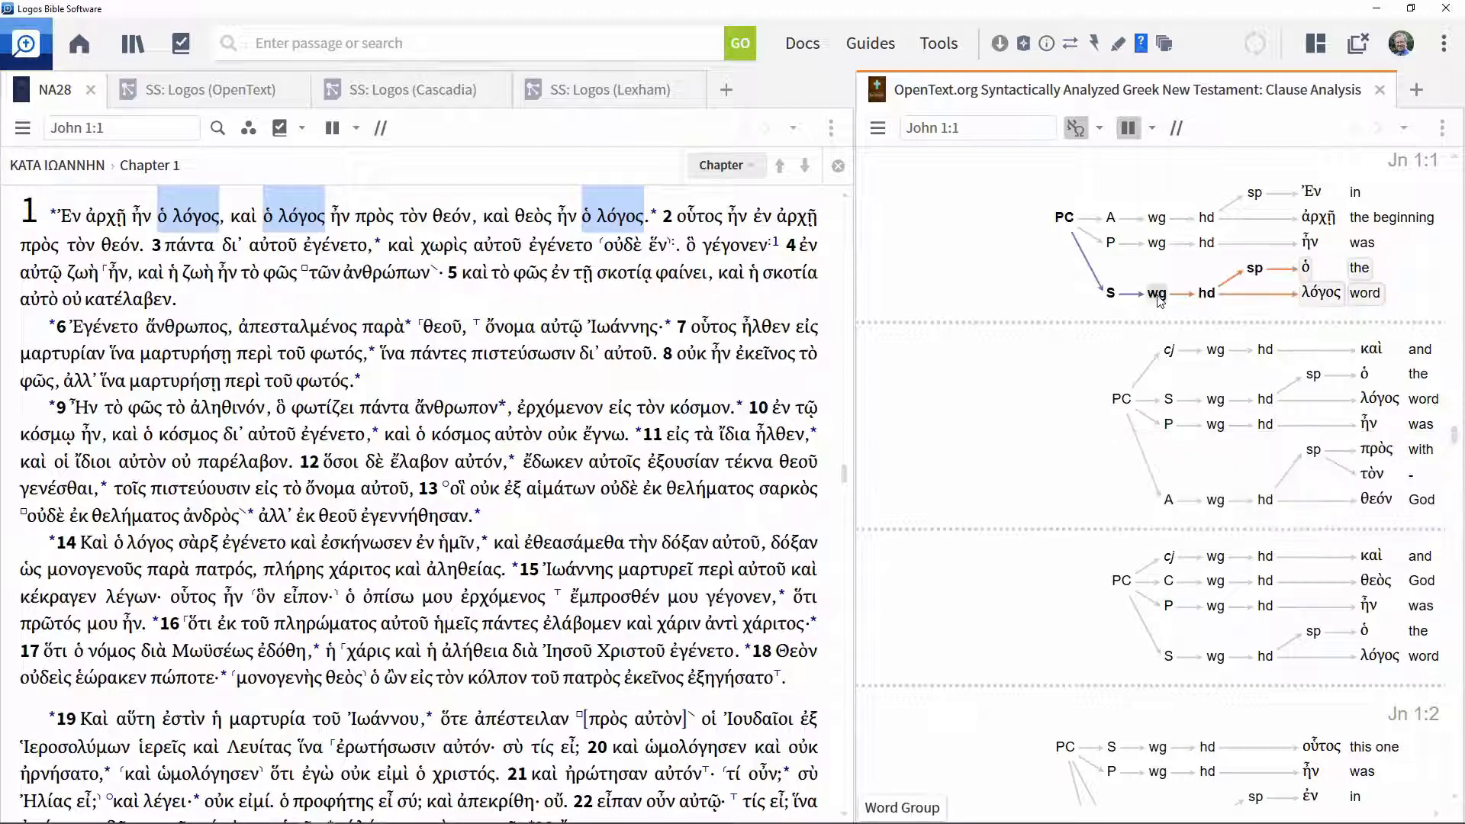
{"action": "mouse_move", "coordinate": [638, 354]}
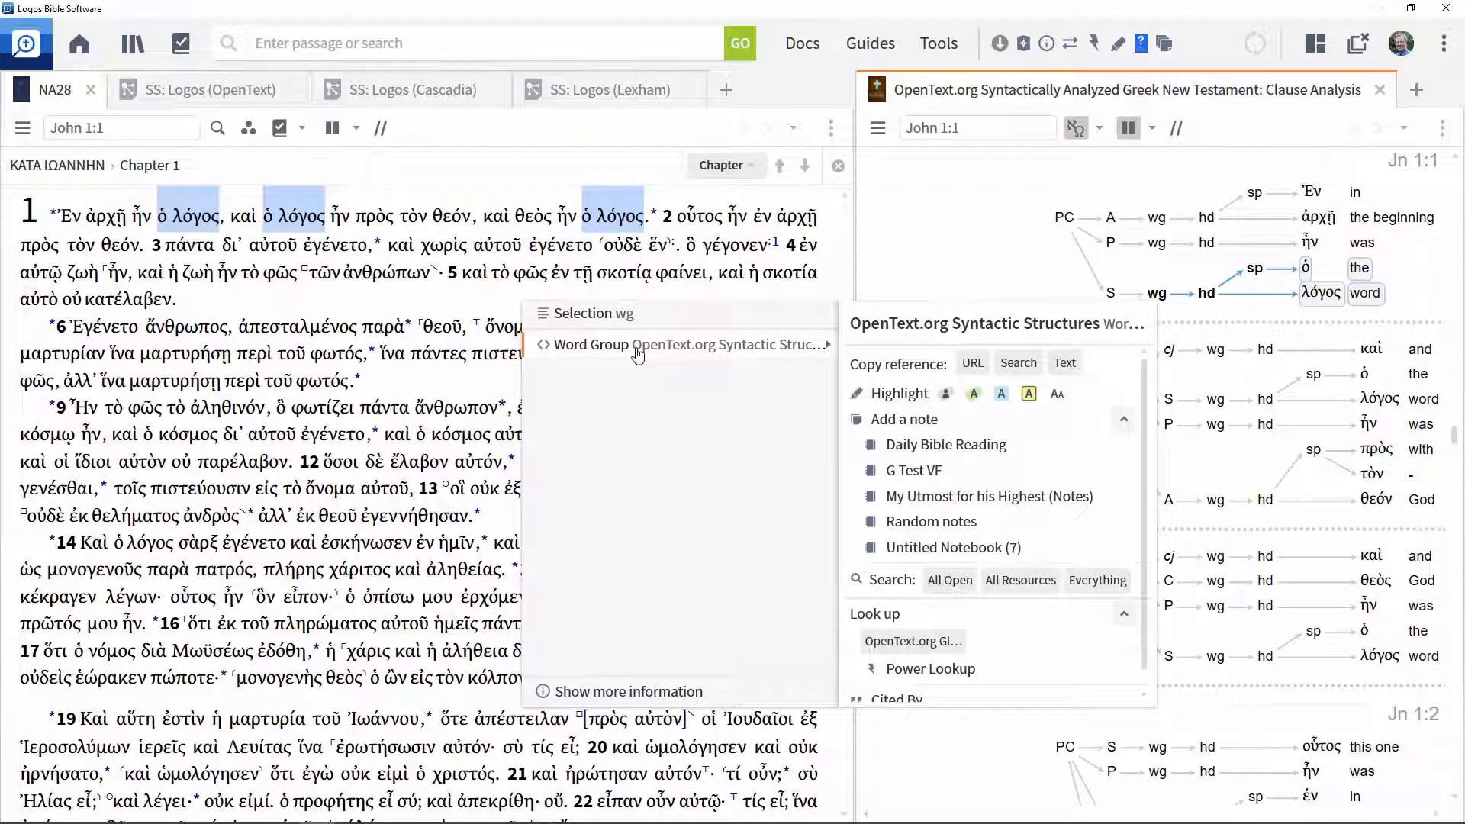
{"action": "left_click", "coordinate": [912, 641]}
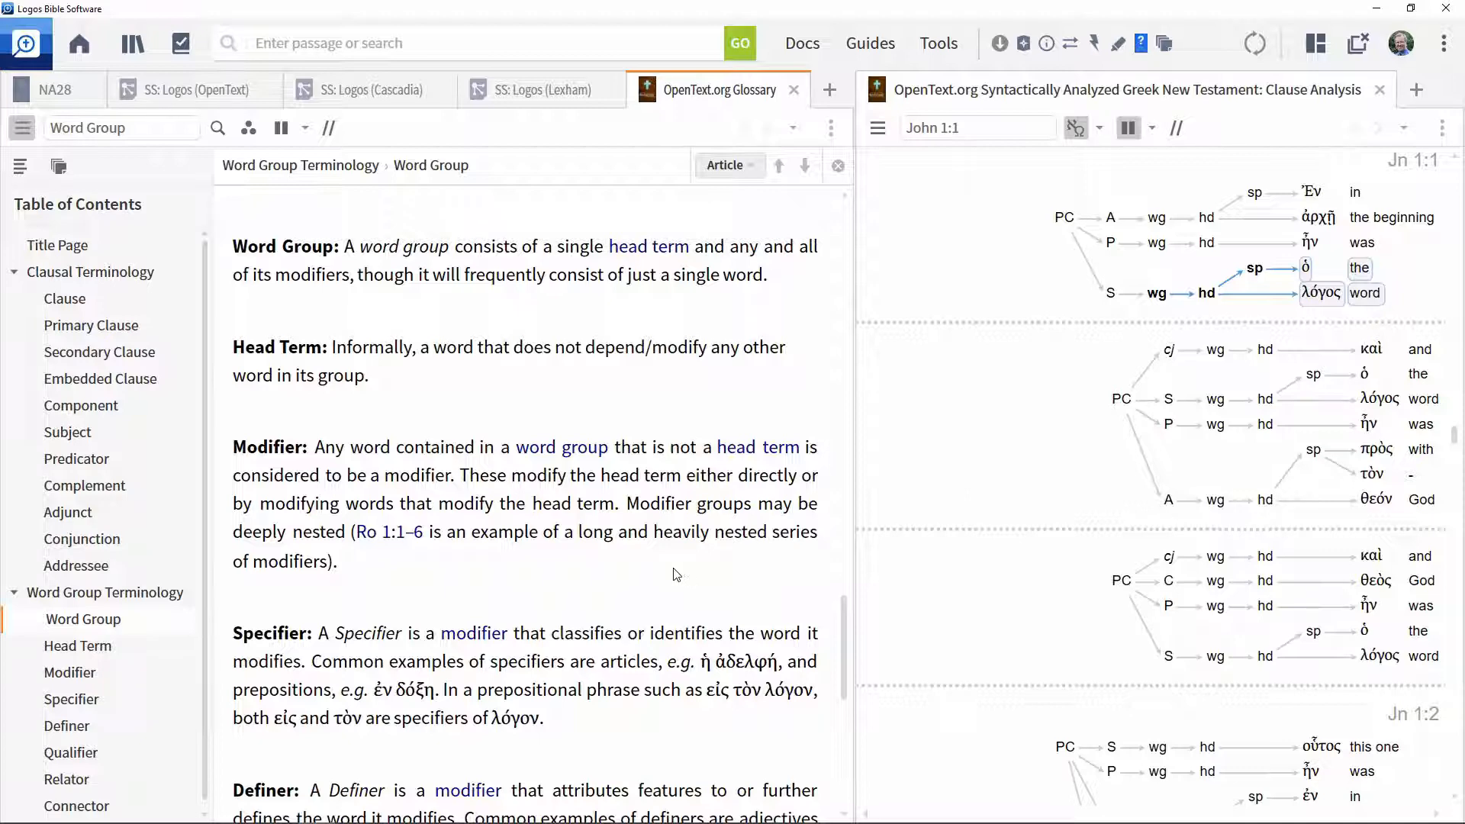
Run the saved "SS: Logos (OpenText)" syntax search and review its matches through the Gospels, especially those in John 1–2.
{"action": "left_click", "coordinate": [197, 90]}
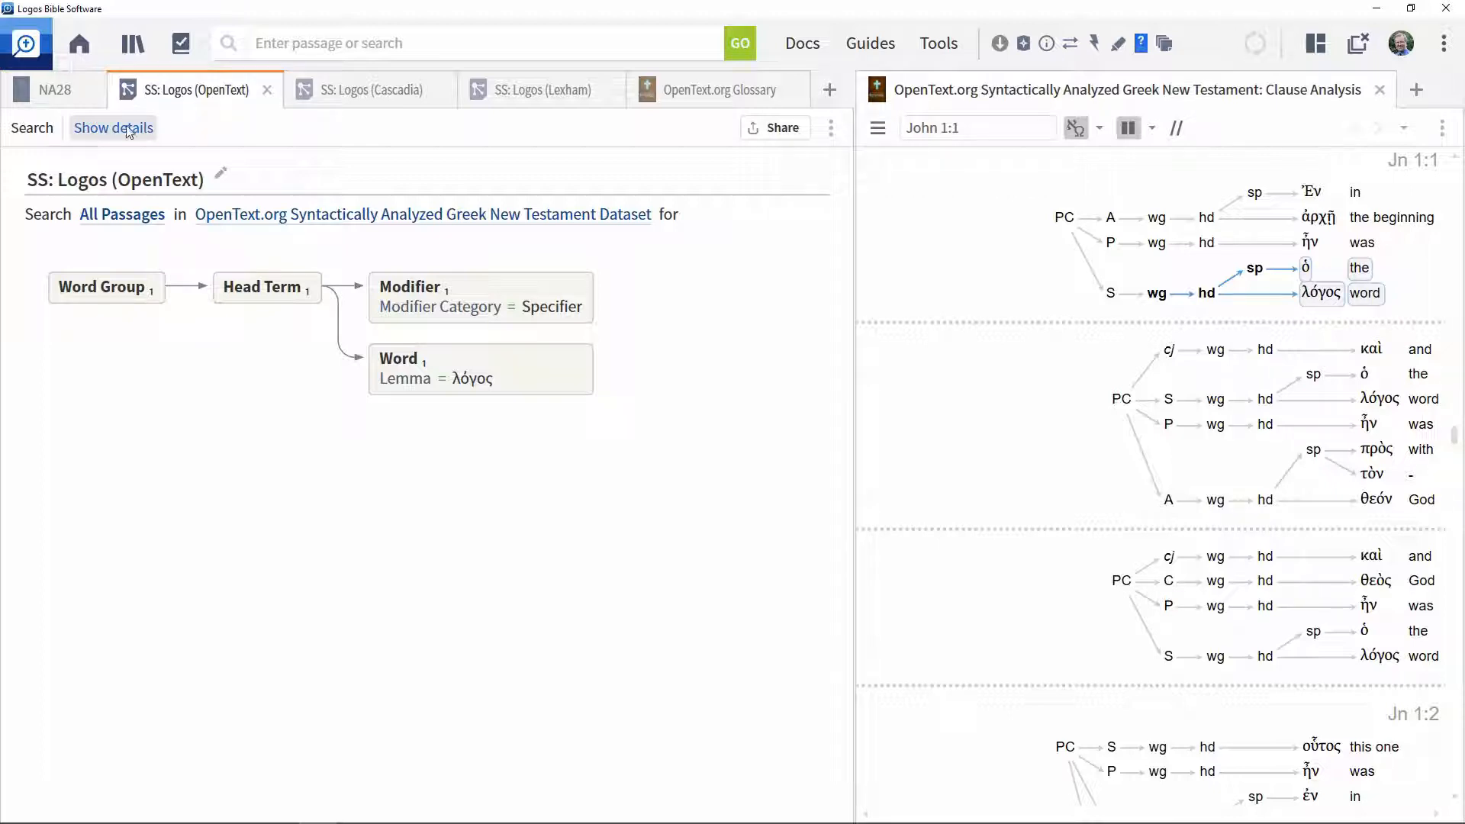
{"action": "left_click", "coordinate": [33, 129]}
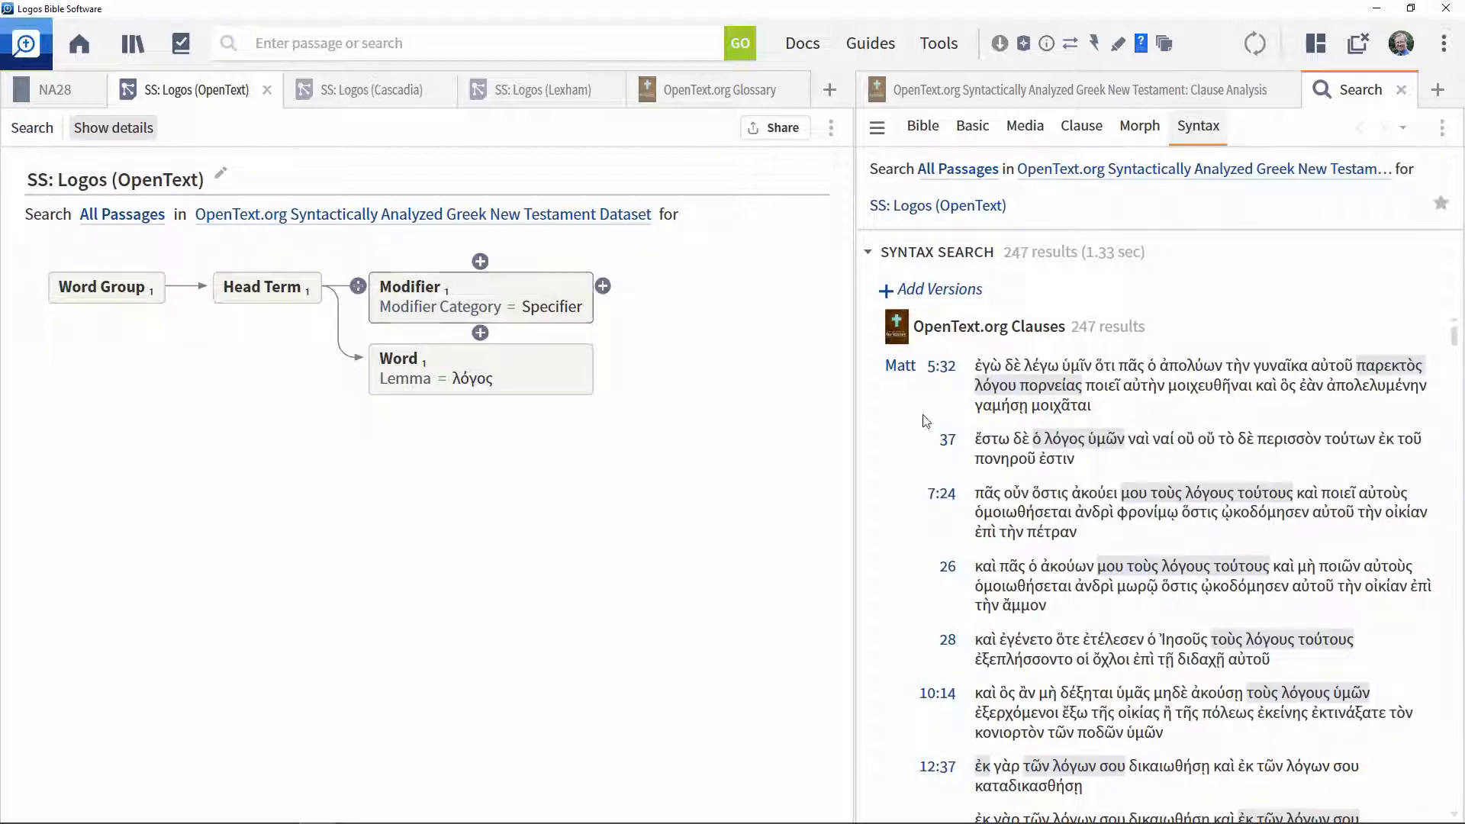
{"action": "scroll", "coordinate": [1029, 497], "scroll_direction": "down", "scroll_amount": 15}
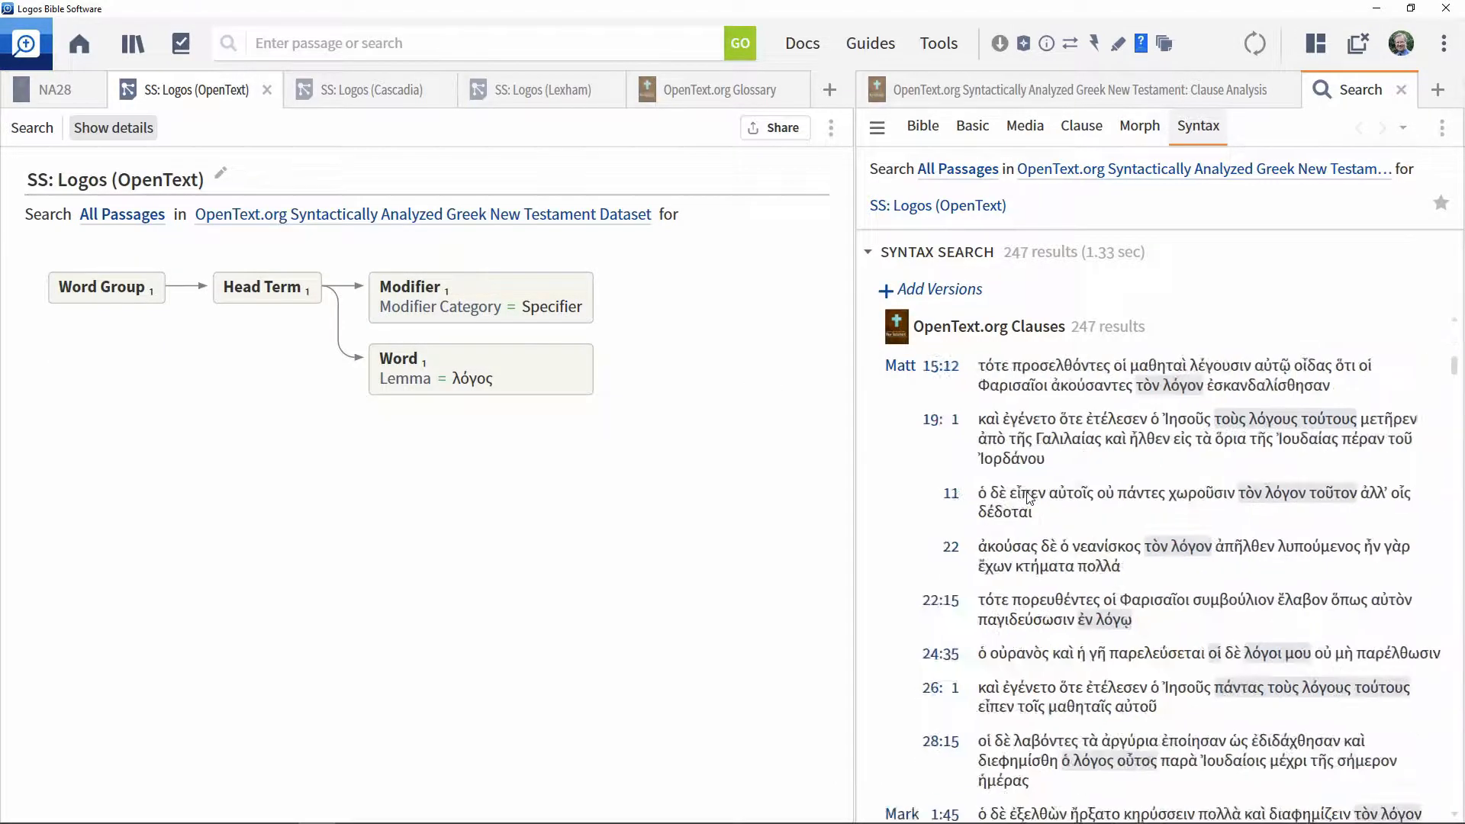
{"action": "scroll", "coordinate": [1030, 498], "scroll_direction": "down", "scroll_amount": 20}
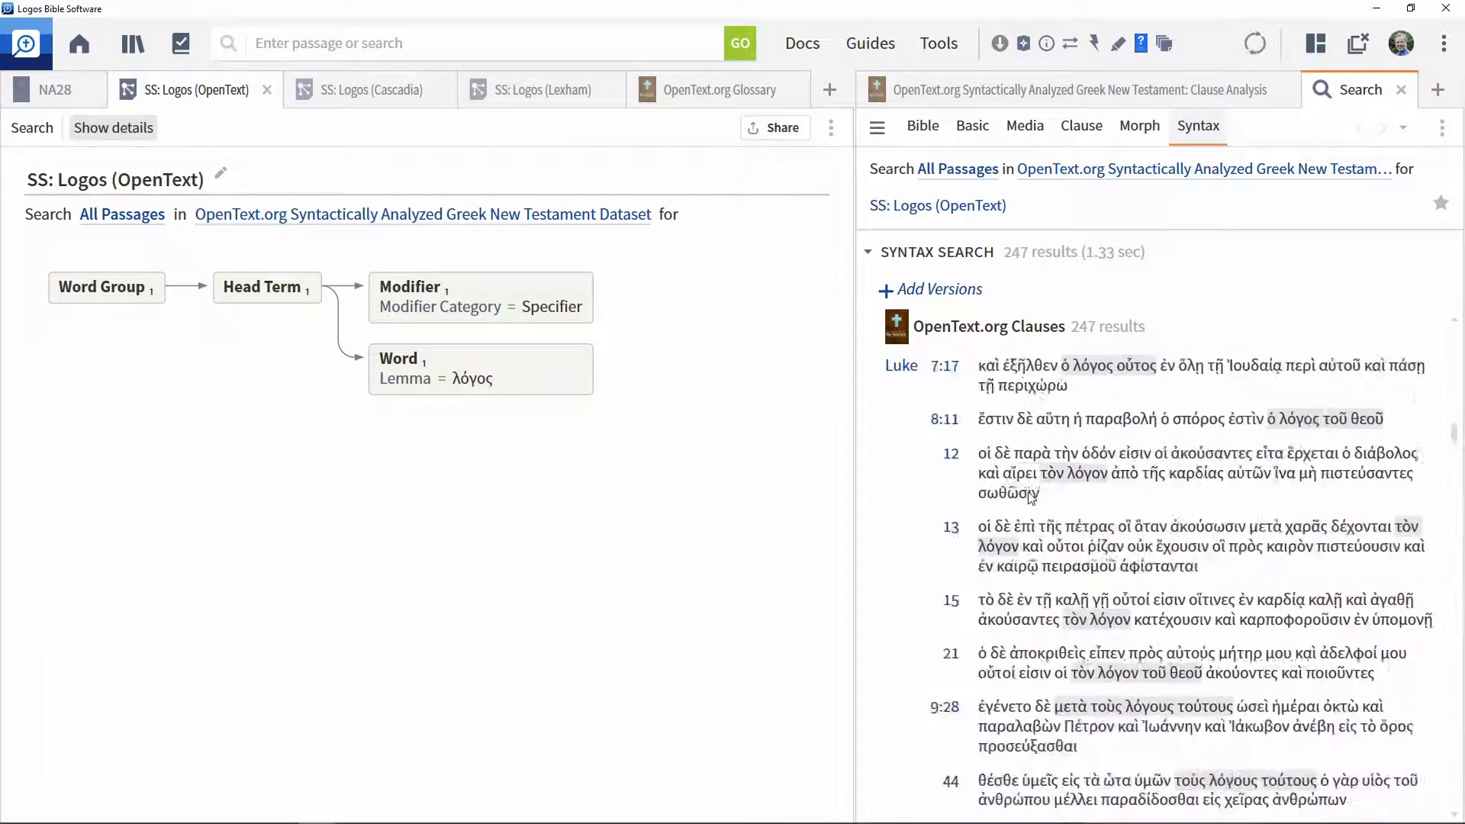
{"action": "scroll", "coordinate": [1029, 497], "scroll_direction": "down", "scroll_amount": 20}
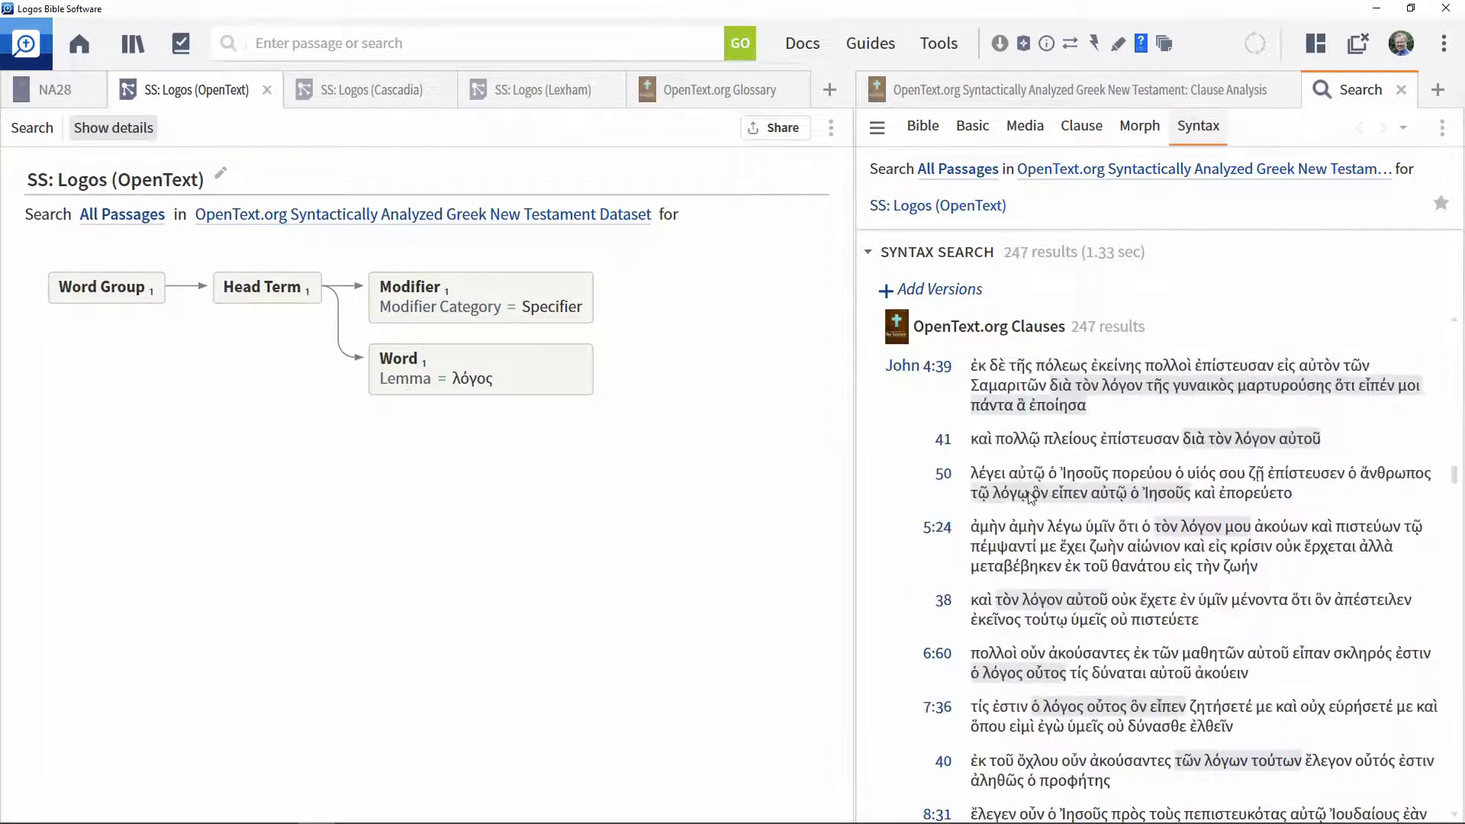
{"action": "scroll", "coordinate": [1029, 497], "scroll_direction": "up", "scroll_amount": 4}
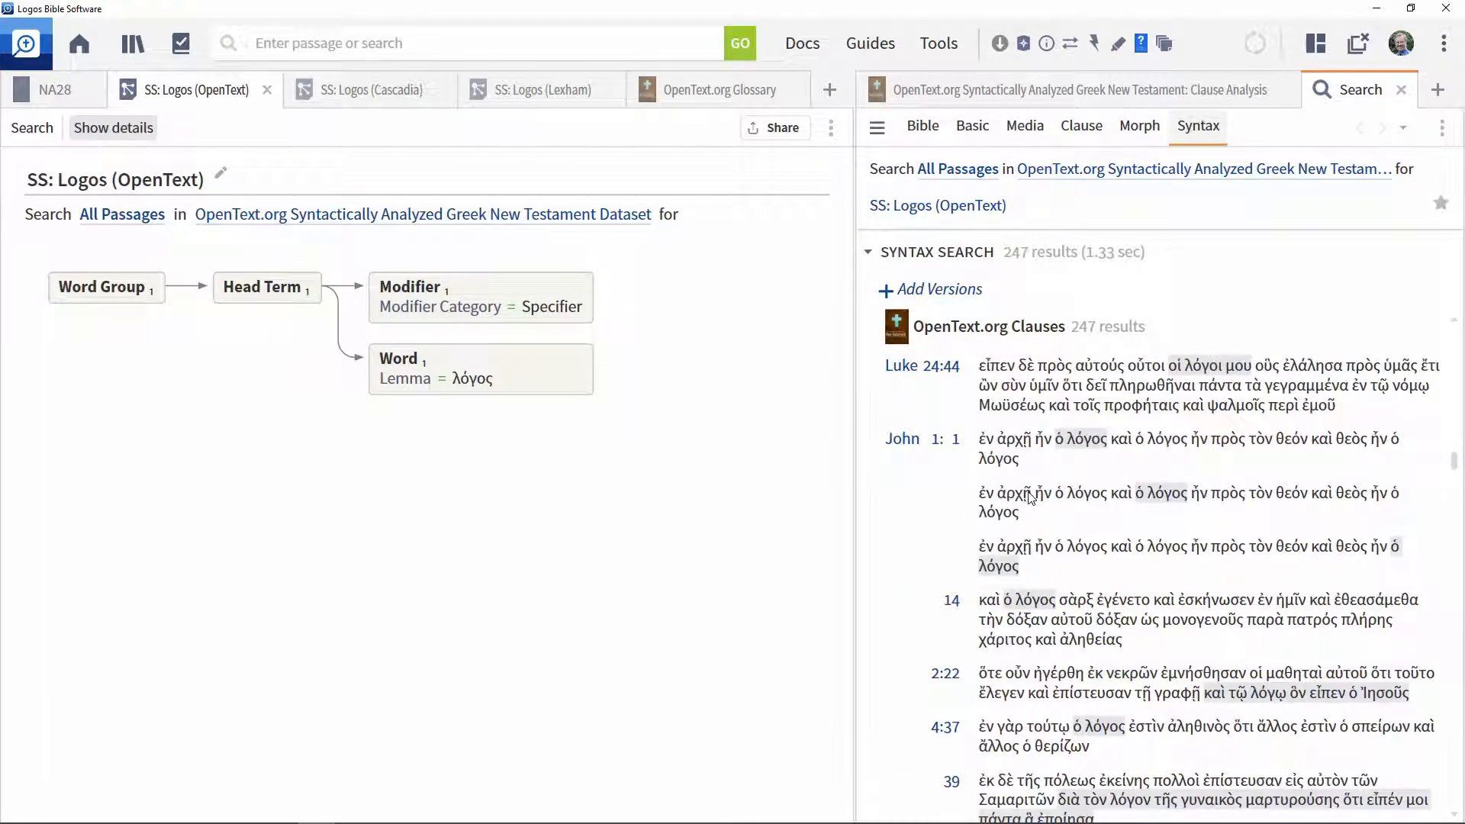
{"action": "scroll", "coordinate": [1030, 497], "scroll_direction": "down", "scroll_amount": 2}
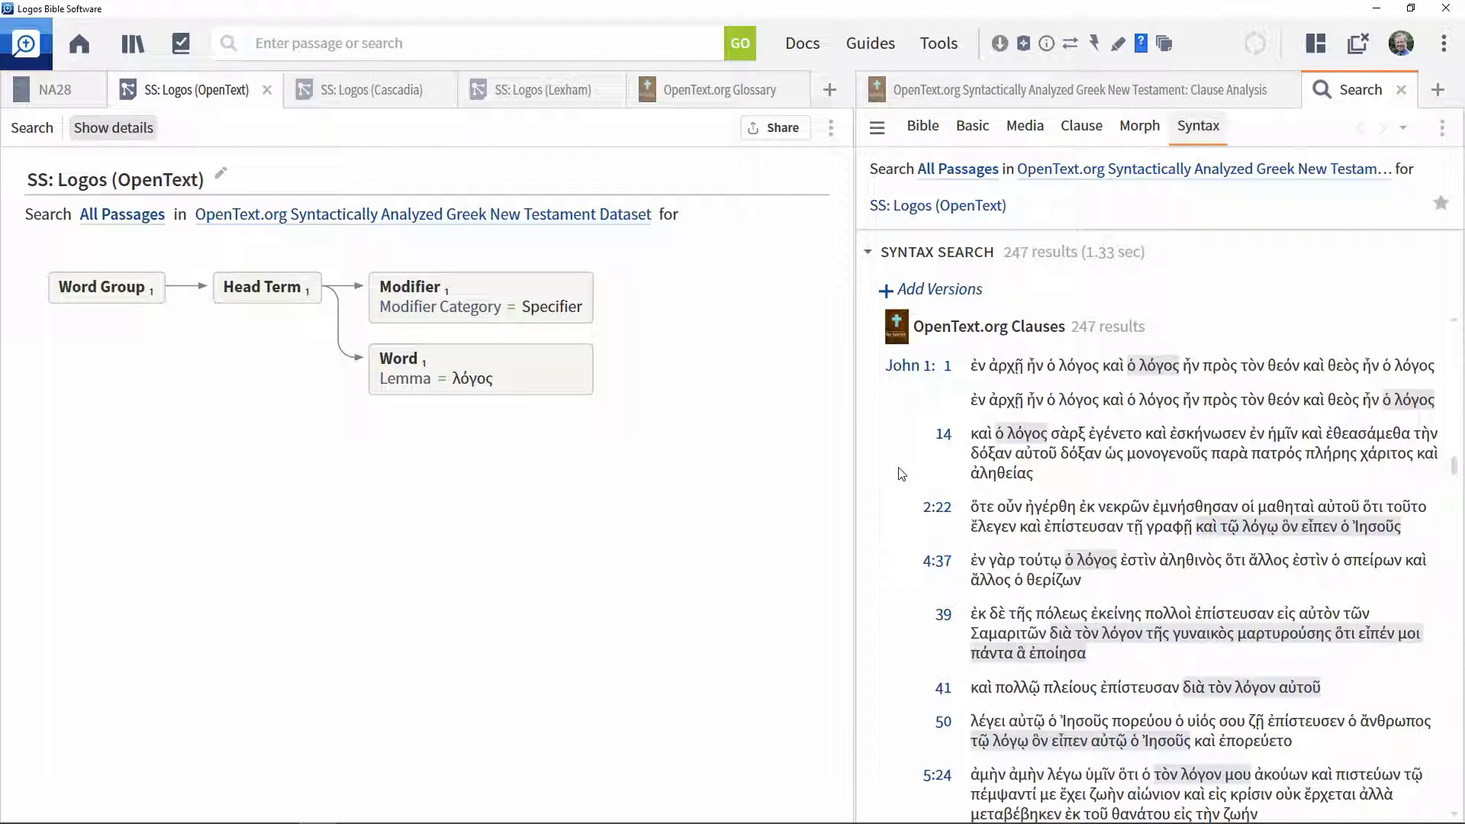
Return to the OpenText.org clause analysis and go to John 2:22.
{"action": "left_click", "coordinate": [918, 365]}
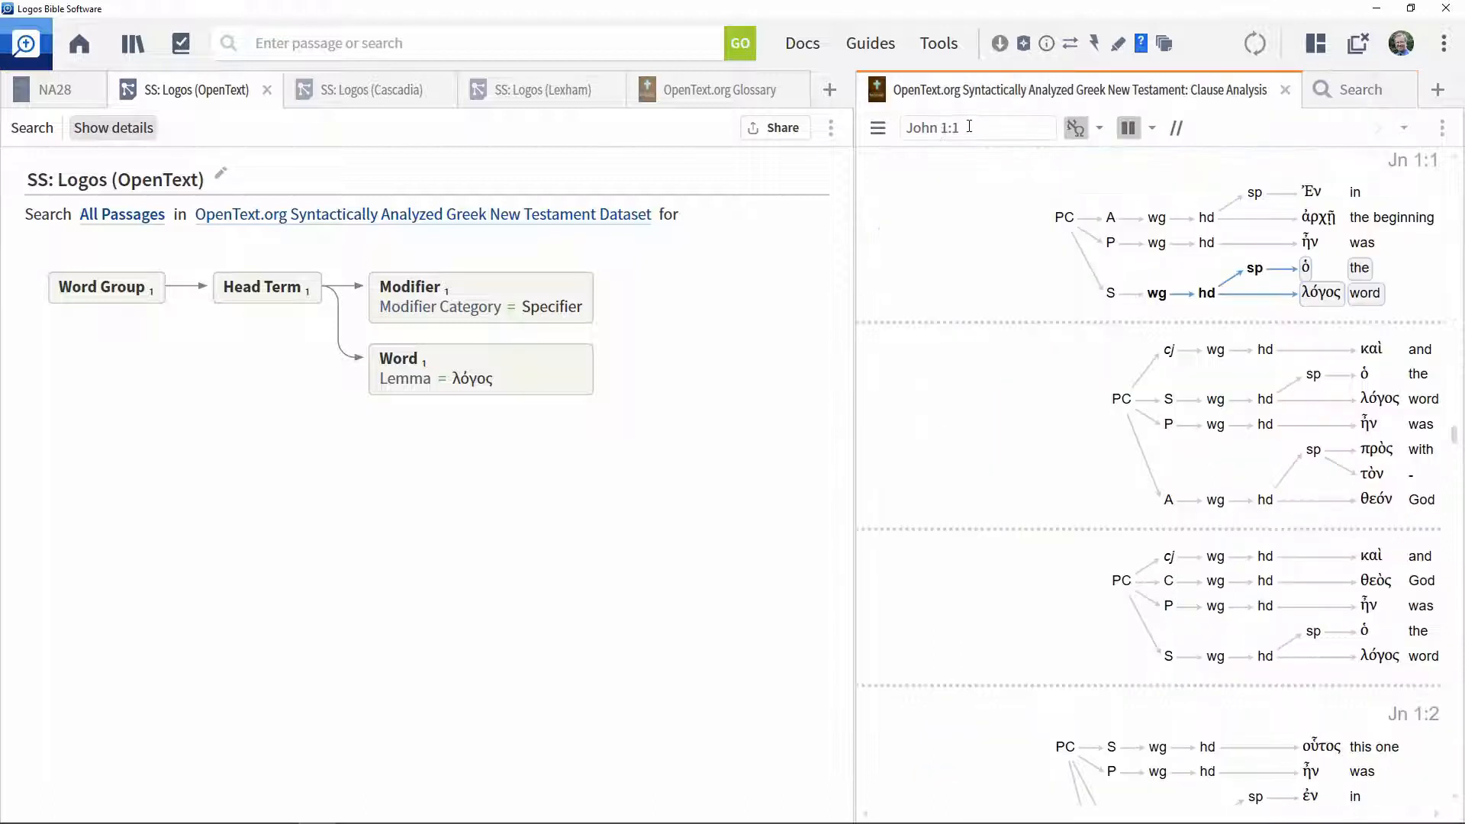
{"action": "left_click", "coordinate": [970, 128]}
{"action": "type", "text": "john 2:"}
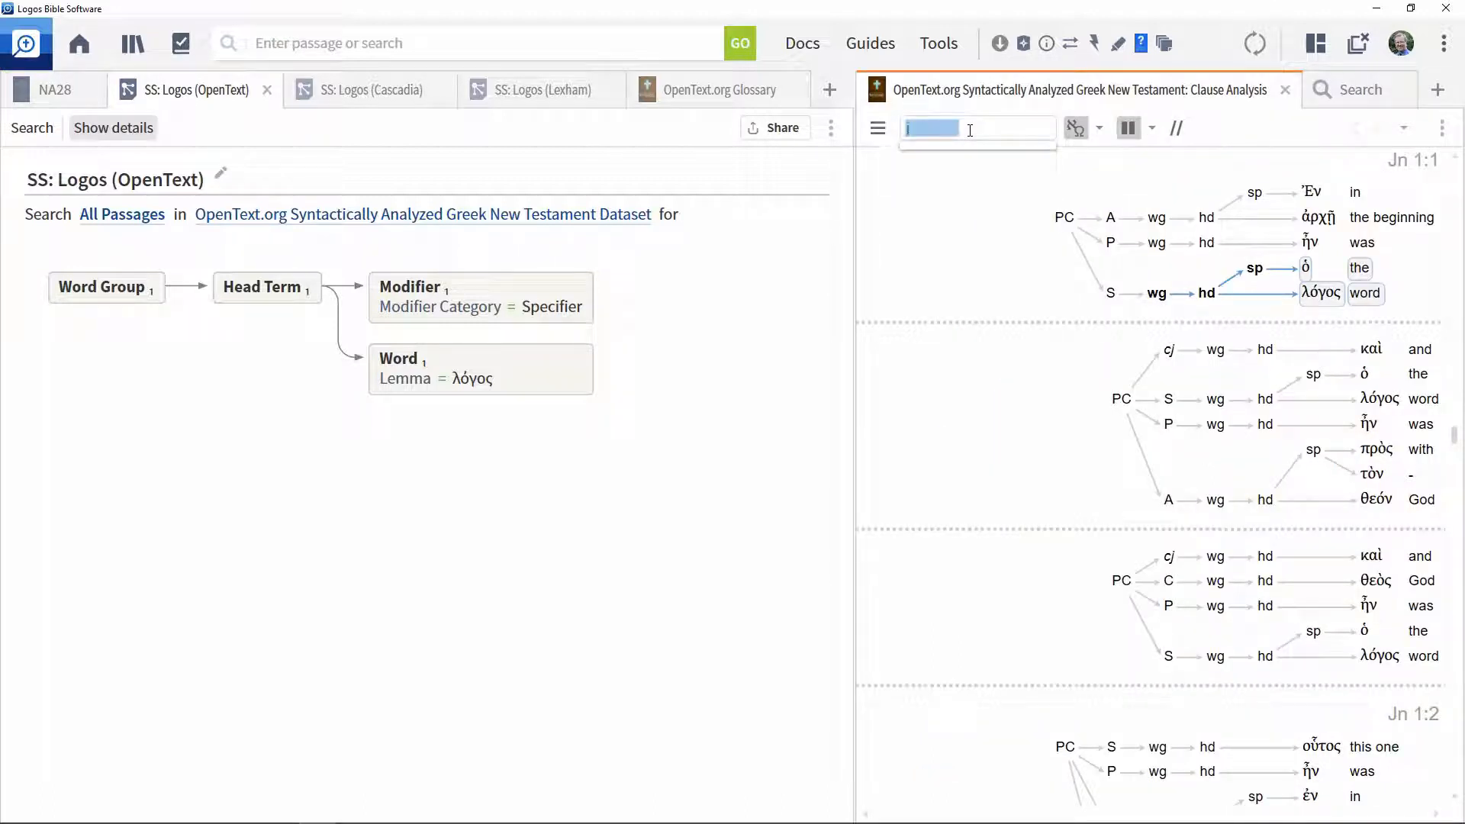
{"action": "type", "text": "22"}
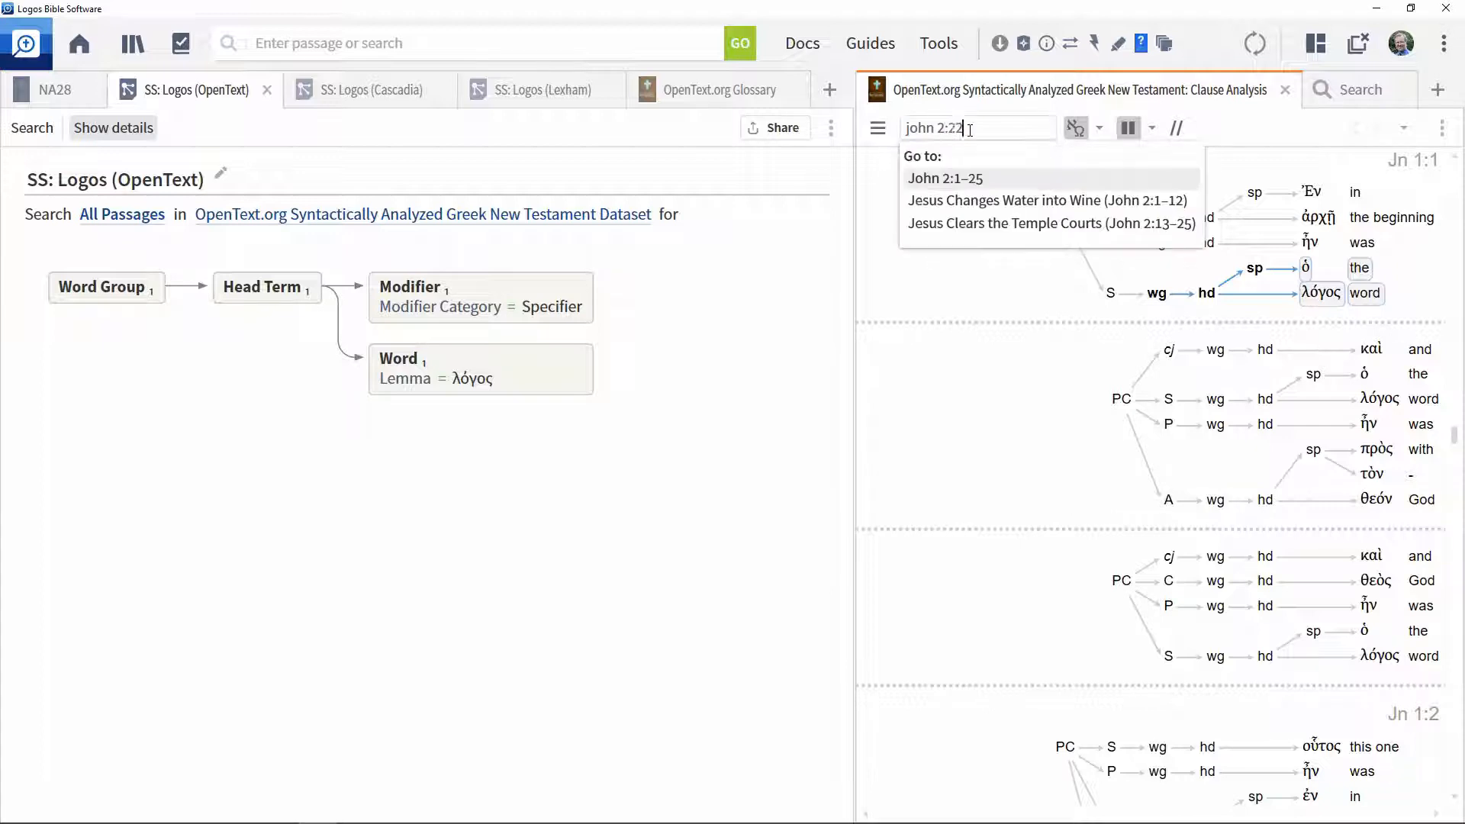
{"action": "key", "text": "Return"}
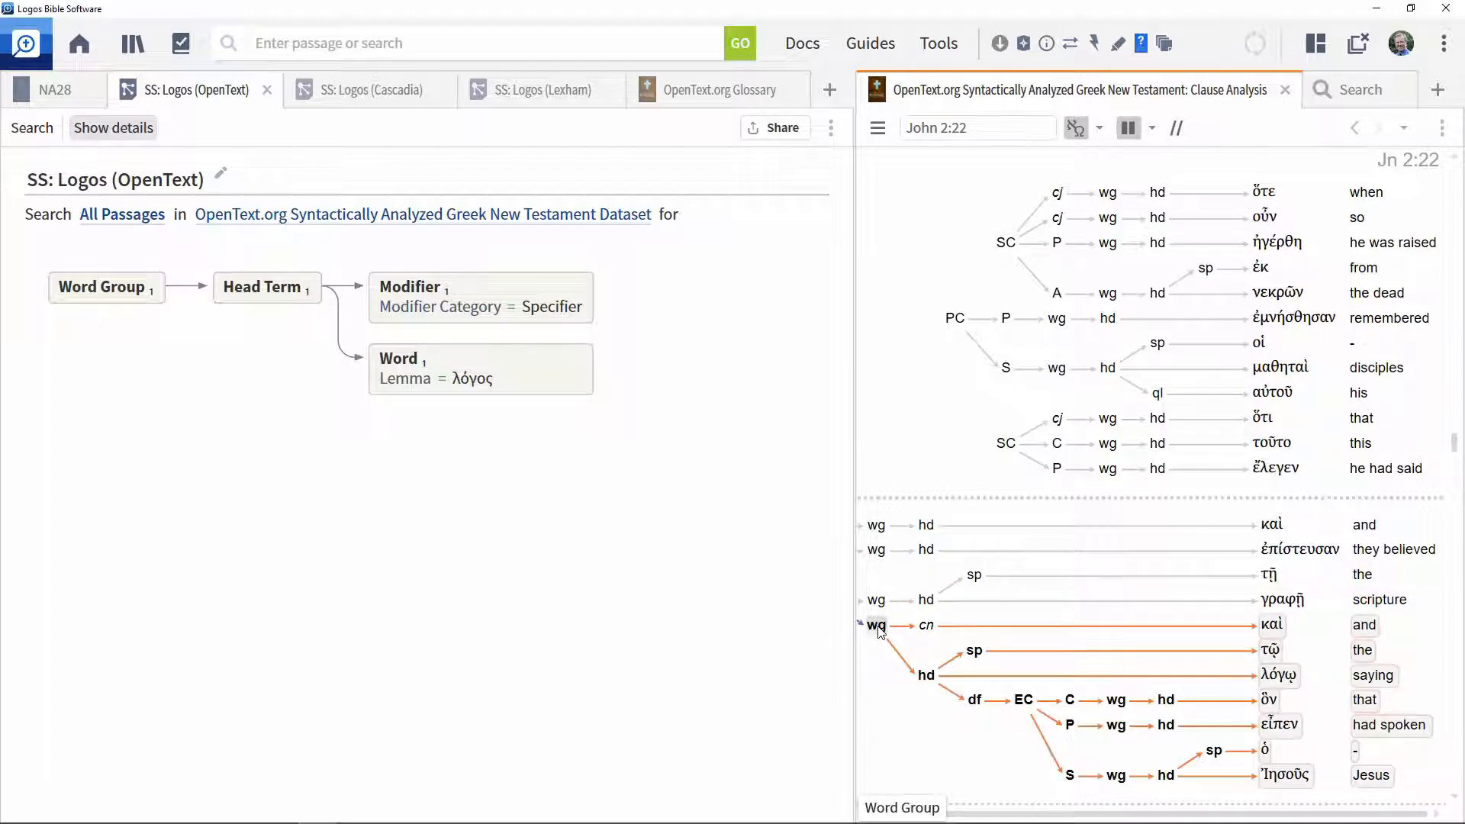
Select the word group node in John 2:22 that spans καὶ τῷ λόγῳ ὃν εἶπεν ὁ Ἰησοῦς.
{"action": "mouse_move", "coordinate": [878, 626]}
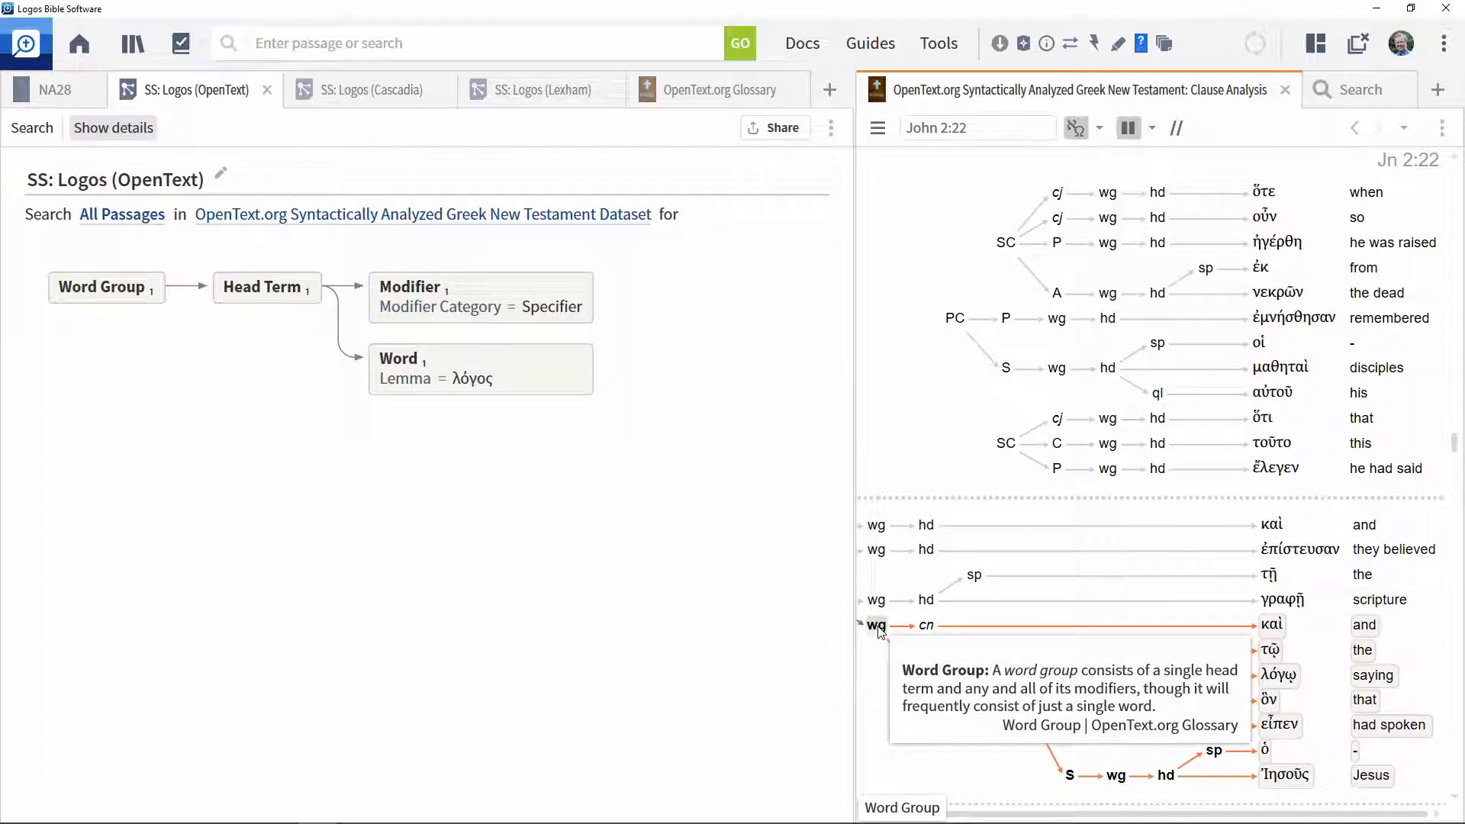
{"action": "left_click", "coordinate": [878, 626]}
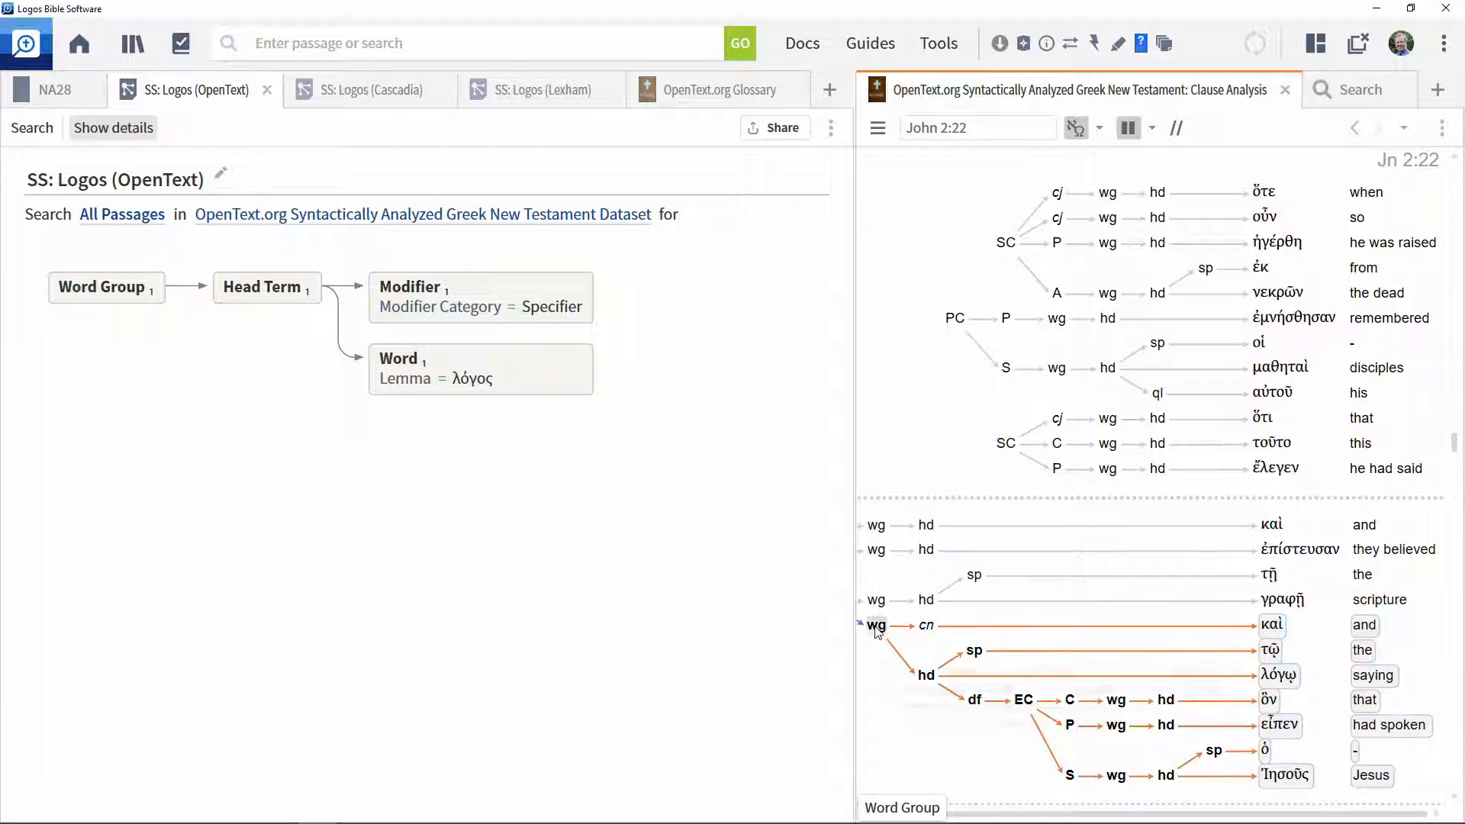
{"action": "mouse_move", "coordinate": [876, 629]}
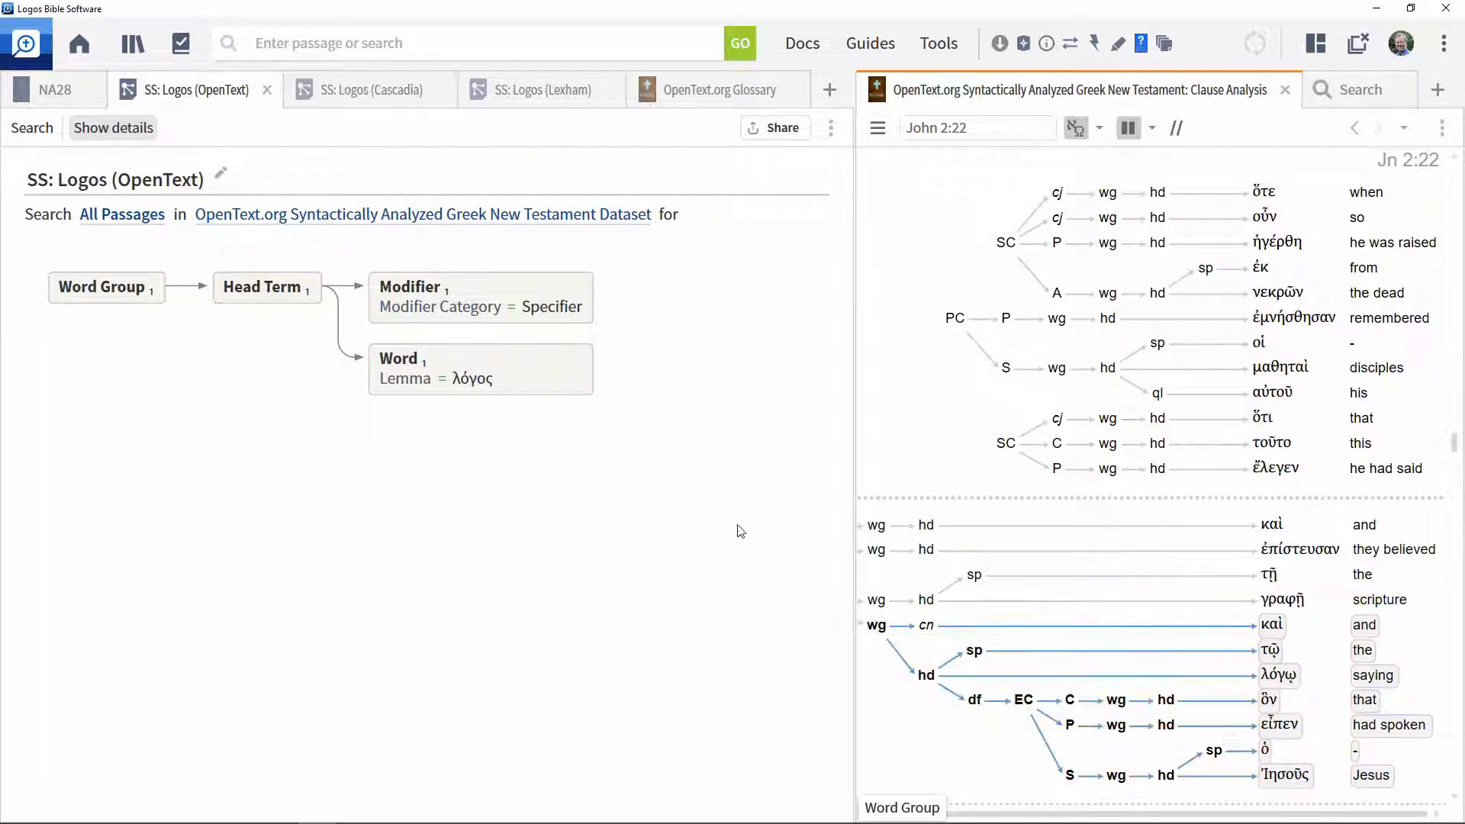
Find and open the resource "Cascadia Syntax Graphs of the New Testament: SBL Edition".
{"action": "left_click", "coordinate": [507, 47]}
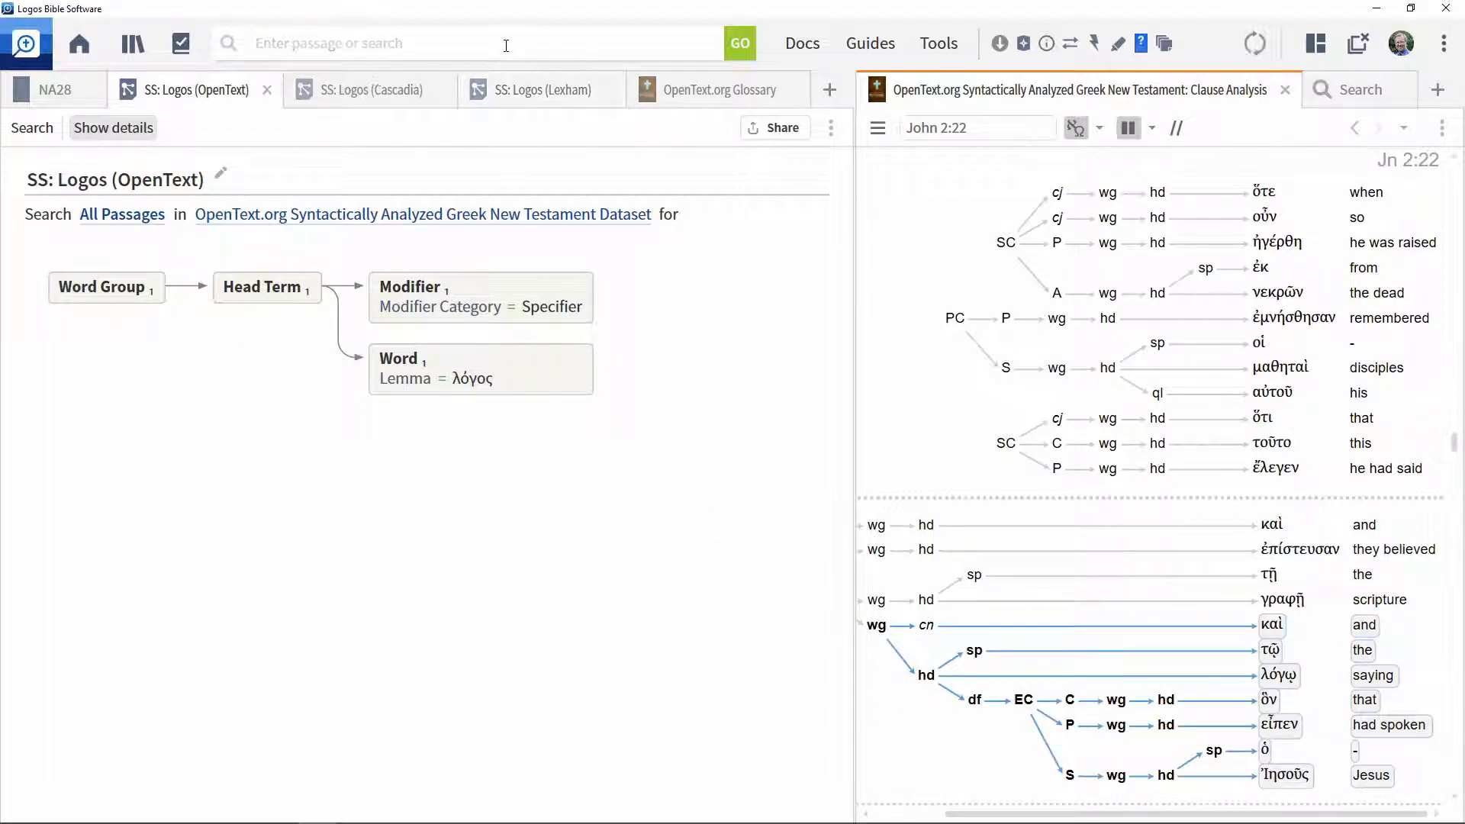
{"action": "type", "text": "open casc"}
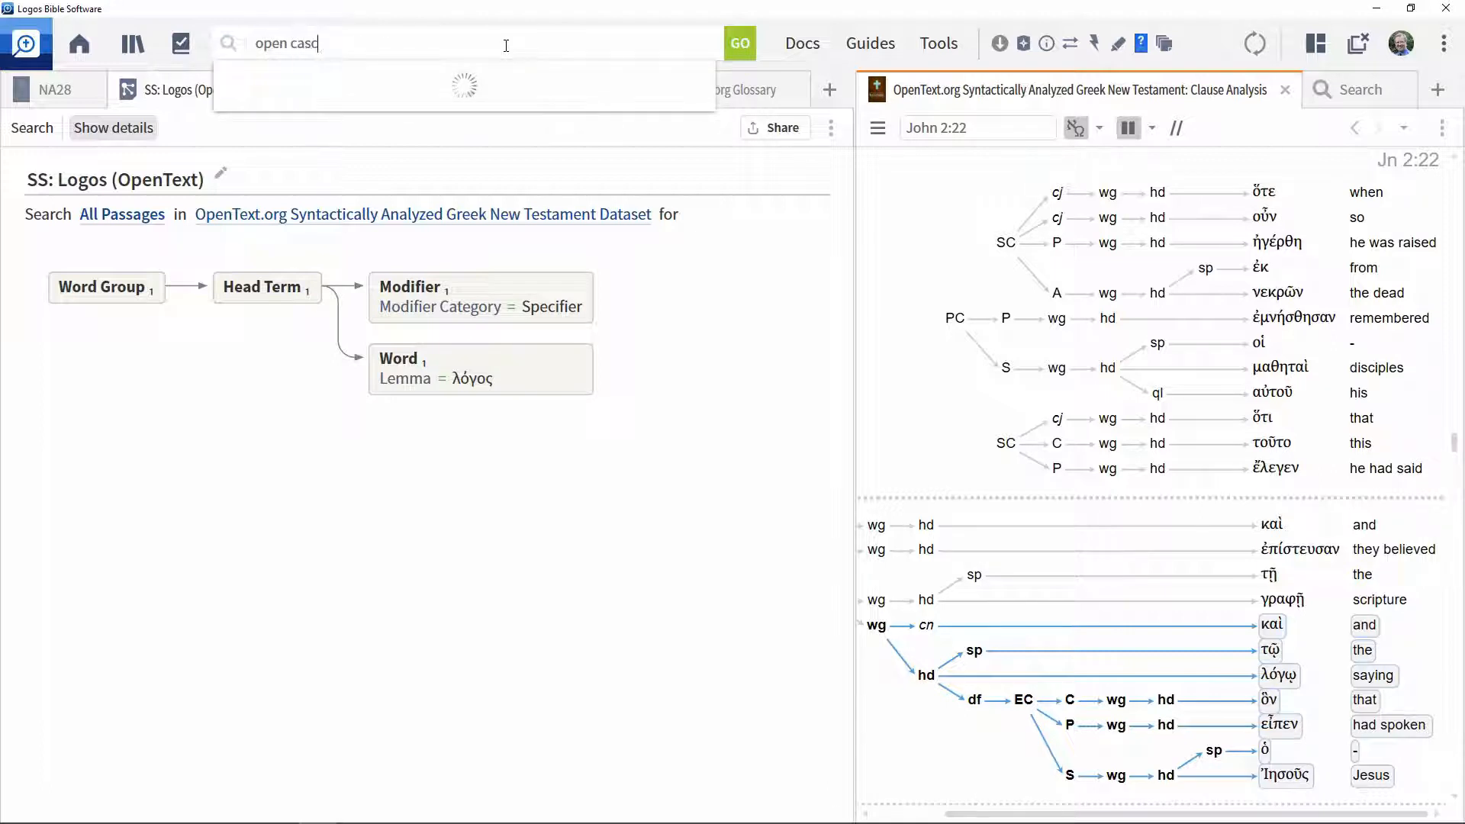
{"action": "type", "text": "adia"}
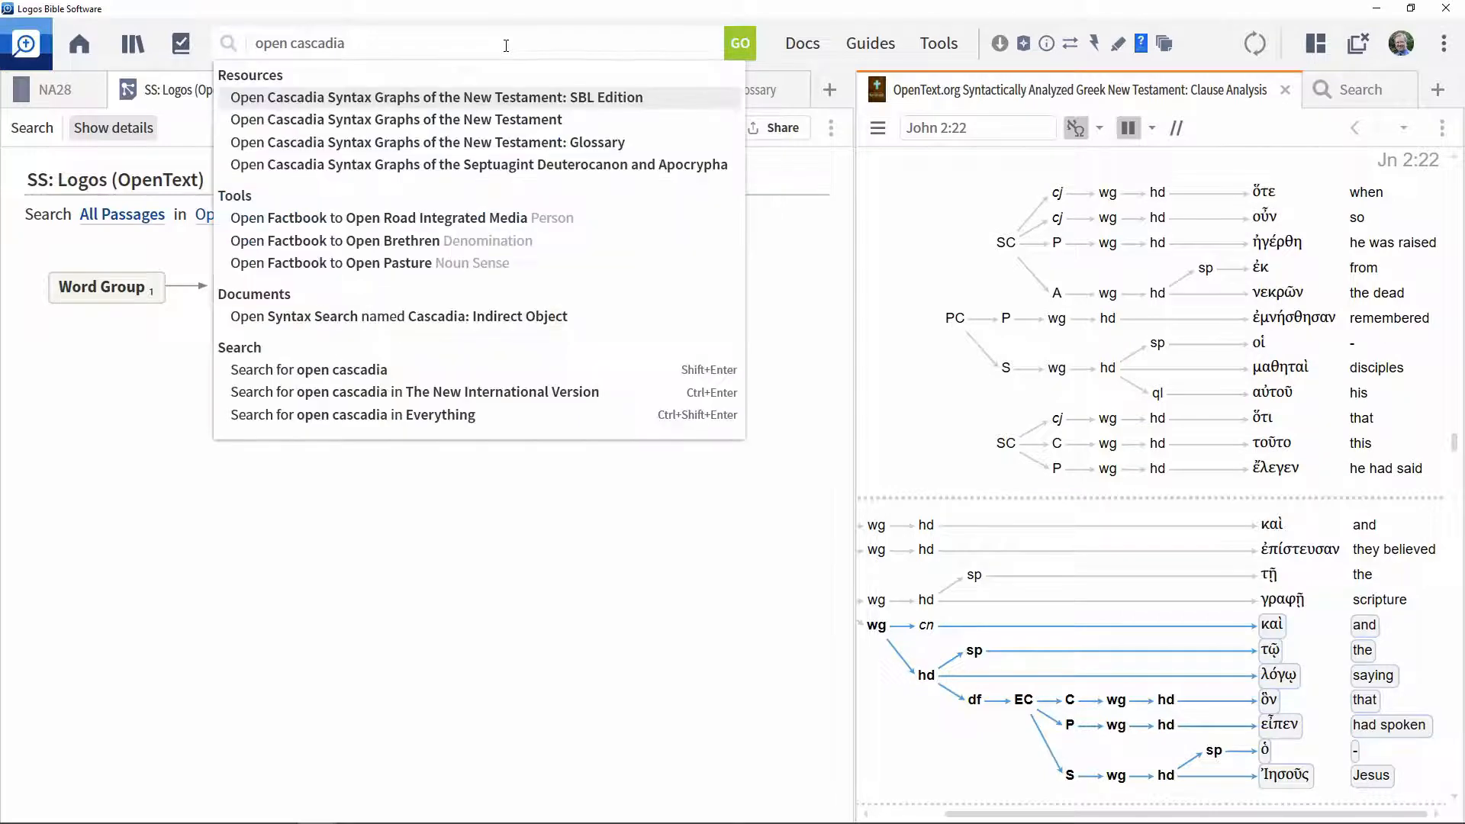
{"action": "left_click", "coordinate": [482, 103]}
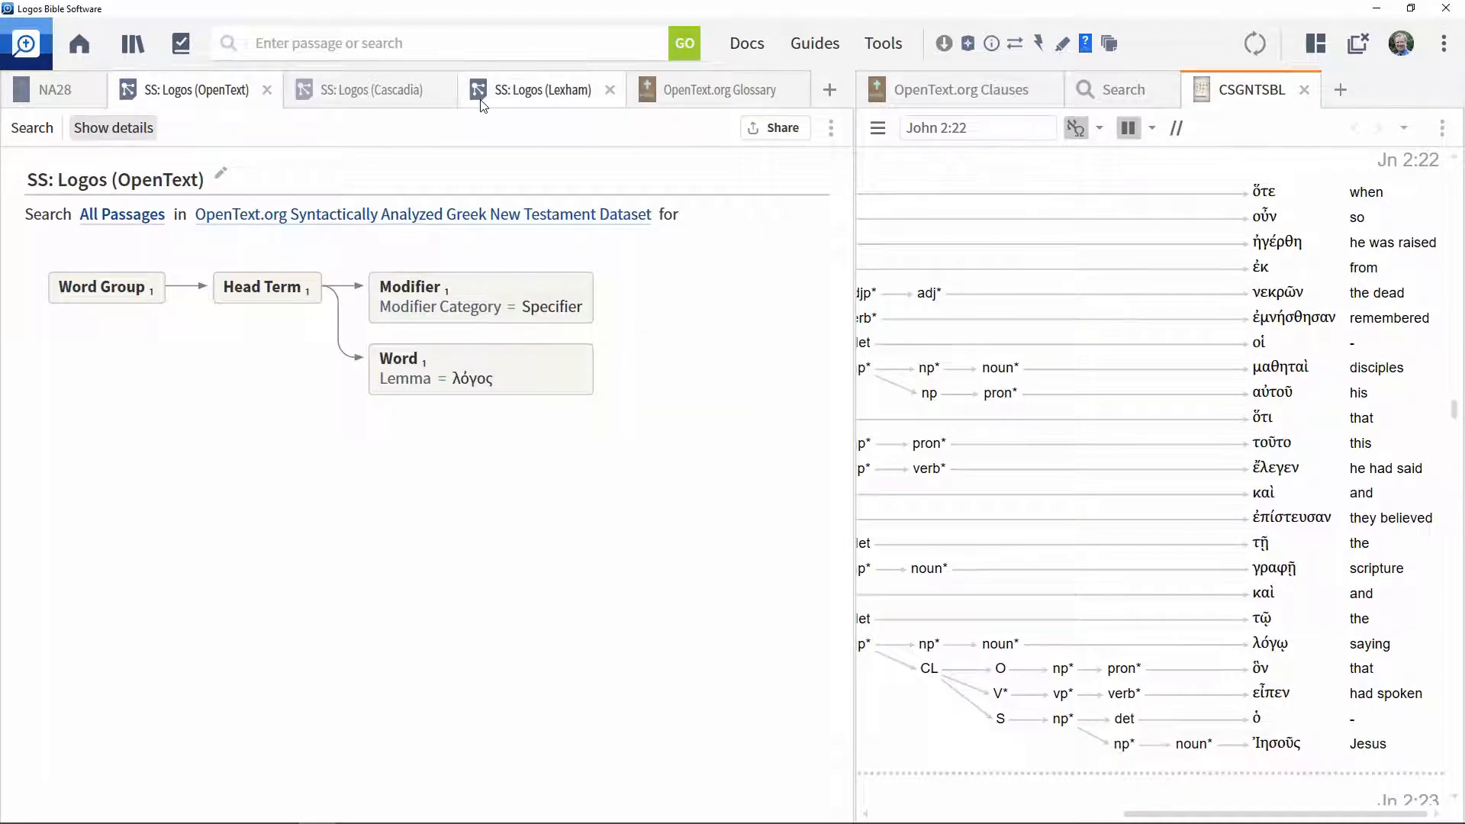
Go to John 1:1 in the Cascadia syntax graphs and move that resource into its own floating window.
{"action": "left_click", "coordinate": [1005, 129]}
{"action": "type", "text": "john 1:1"}
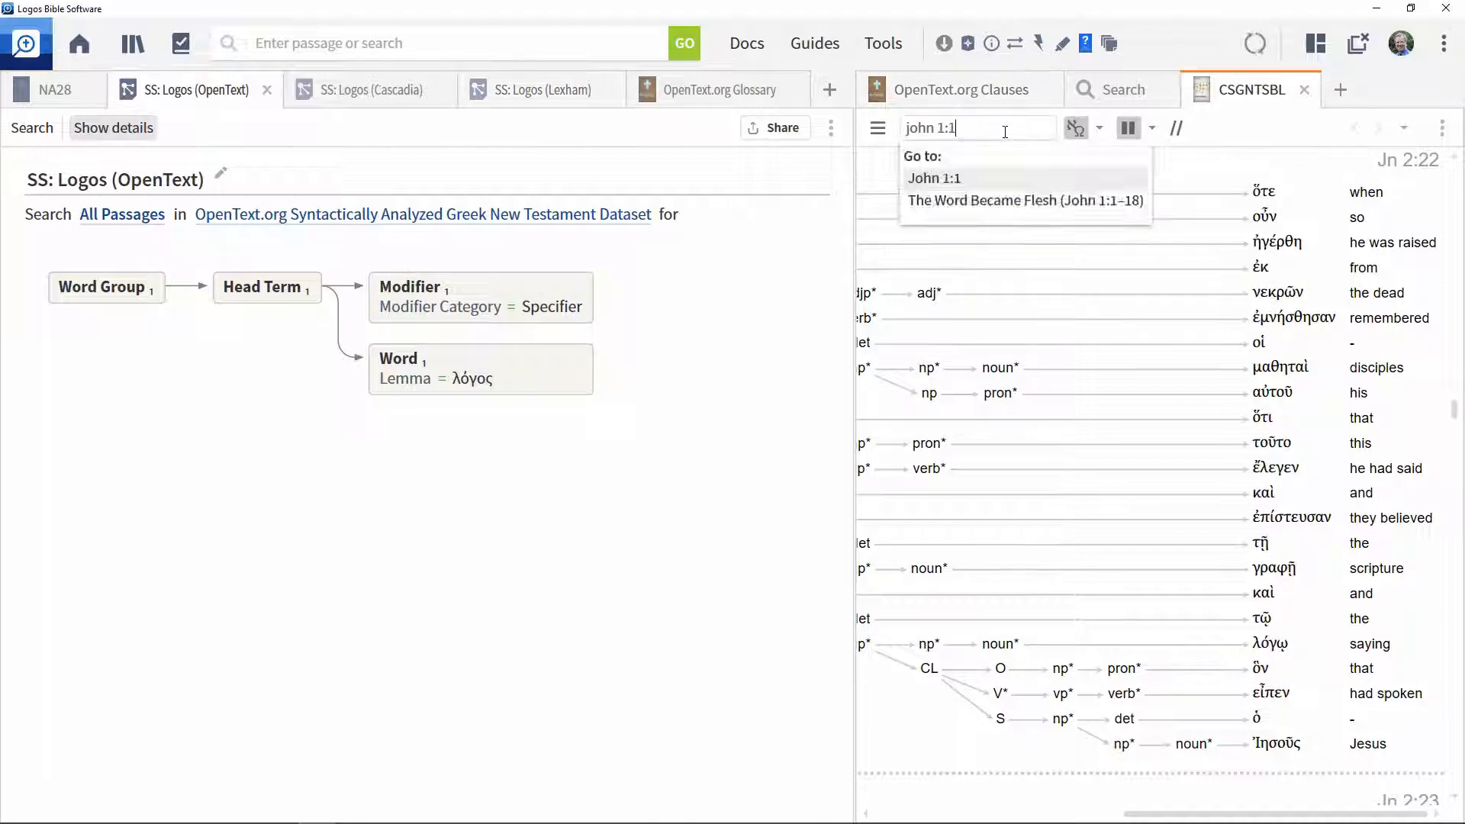
{"action": "key", "text": "Return"}
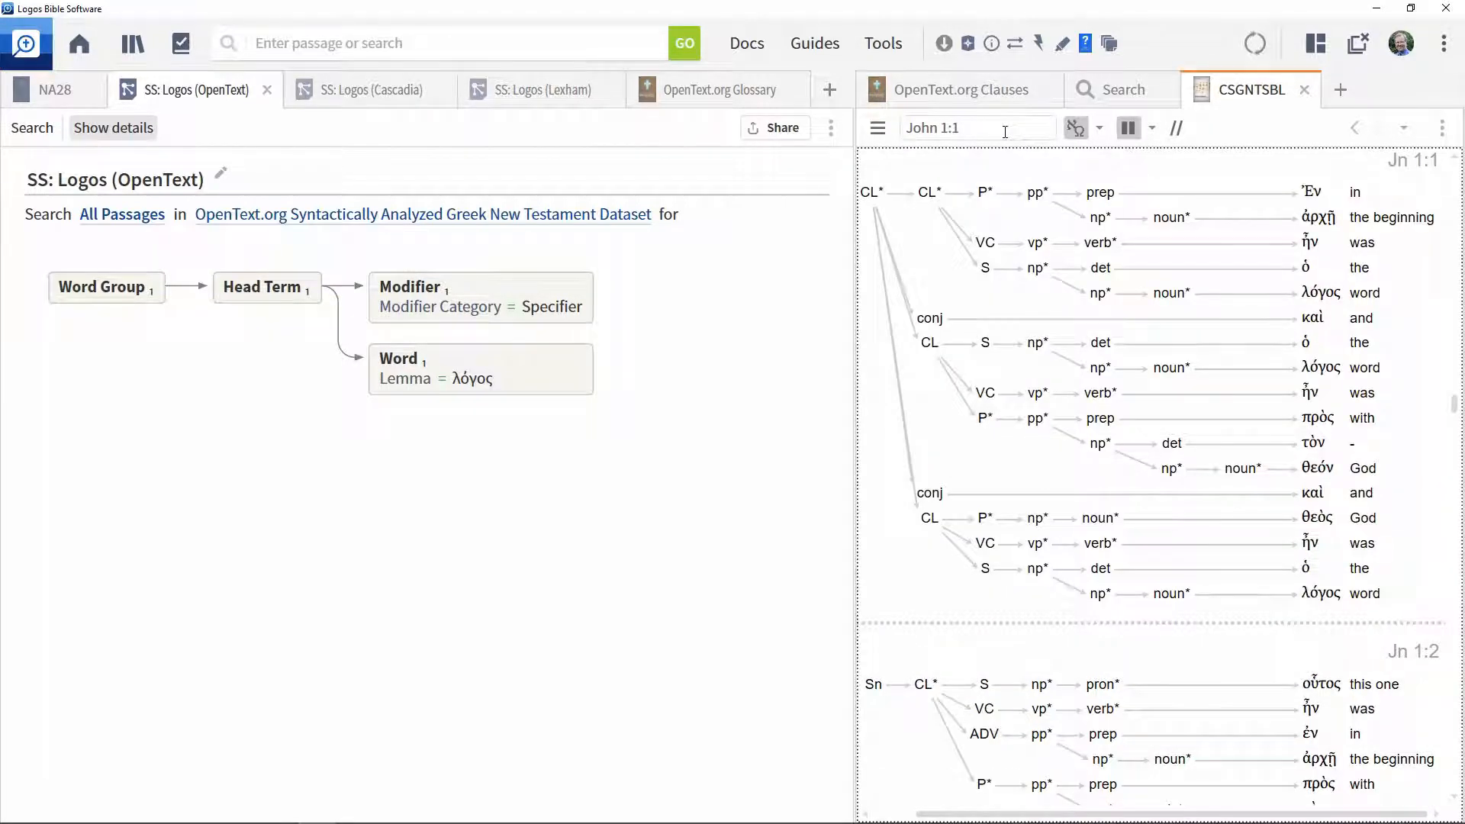
{"action": "right_click", "coordinate": [1251, 89]}
{"action": "left_click", "coordinate": [1099, 113]}
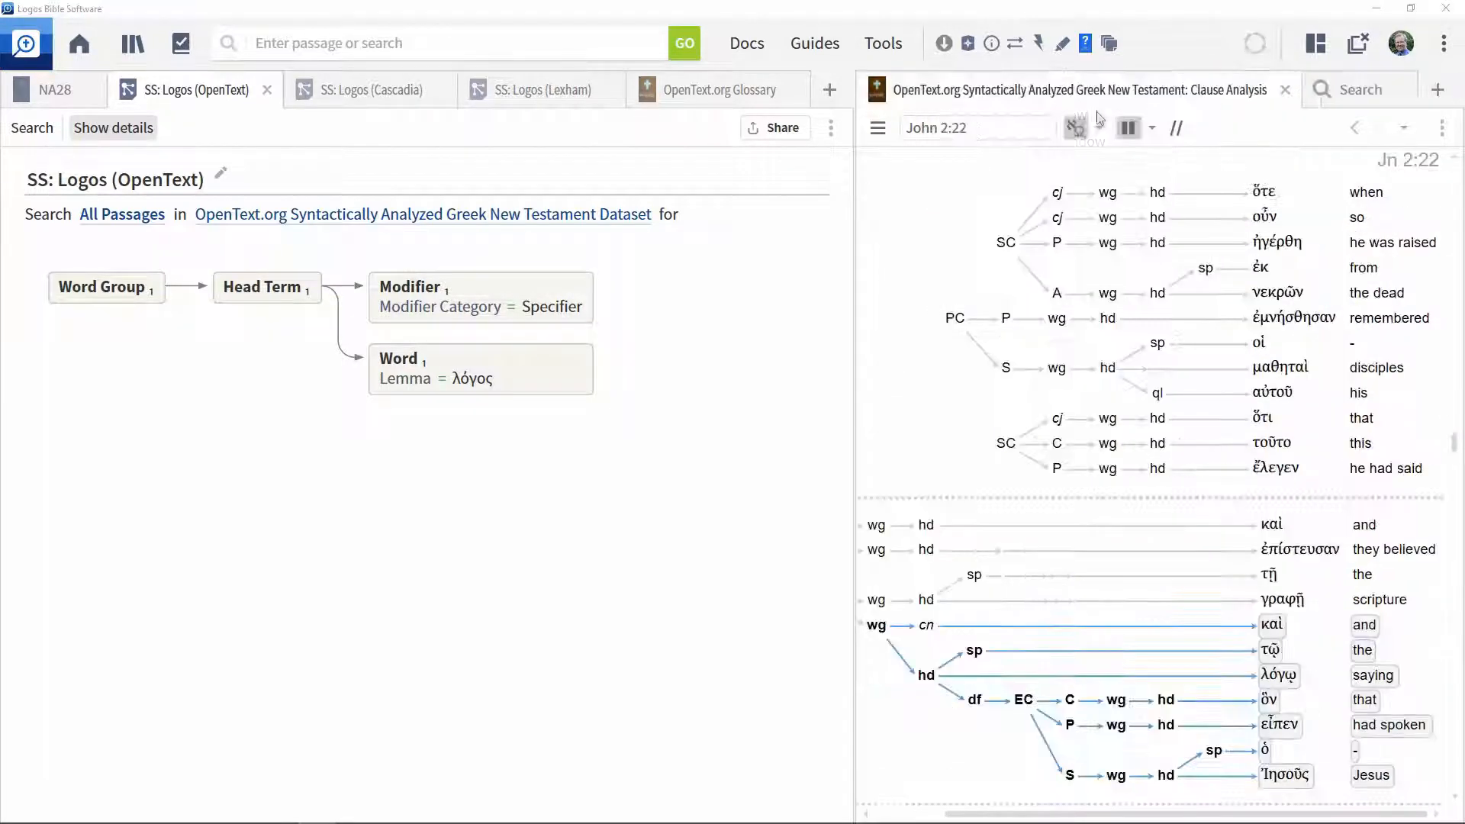
Look up the VC node above the first ἦν in John 1:1 in the CSG Glossary.
{"action": "mouse_move", "coordinate": [523, 262]}
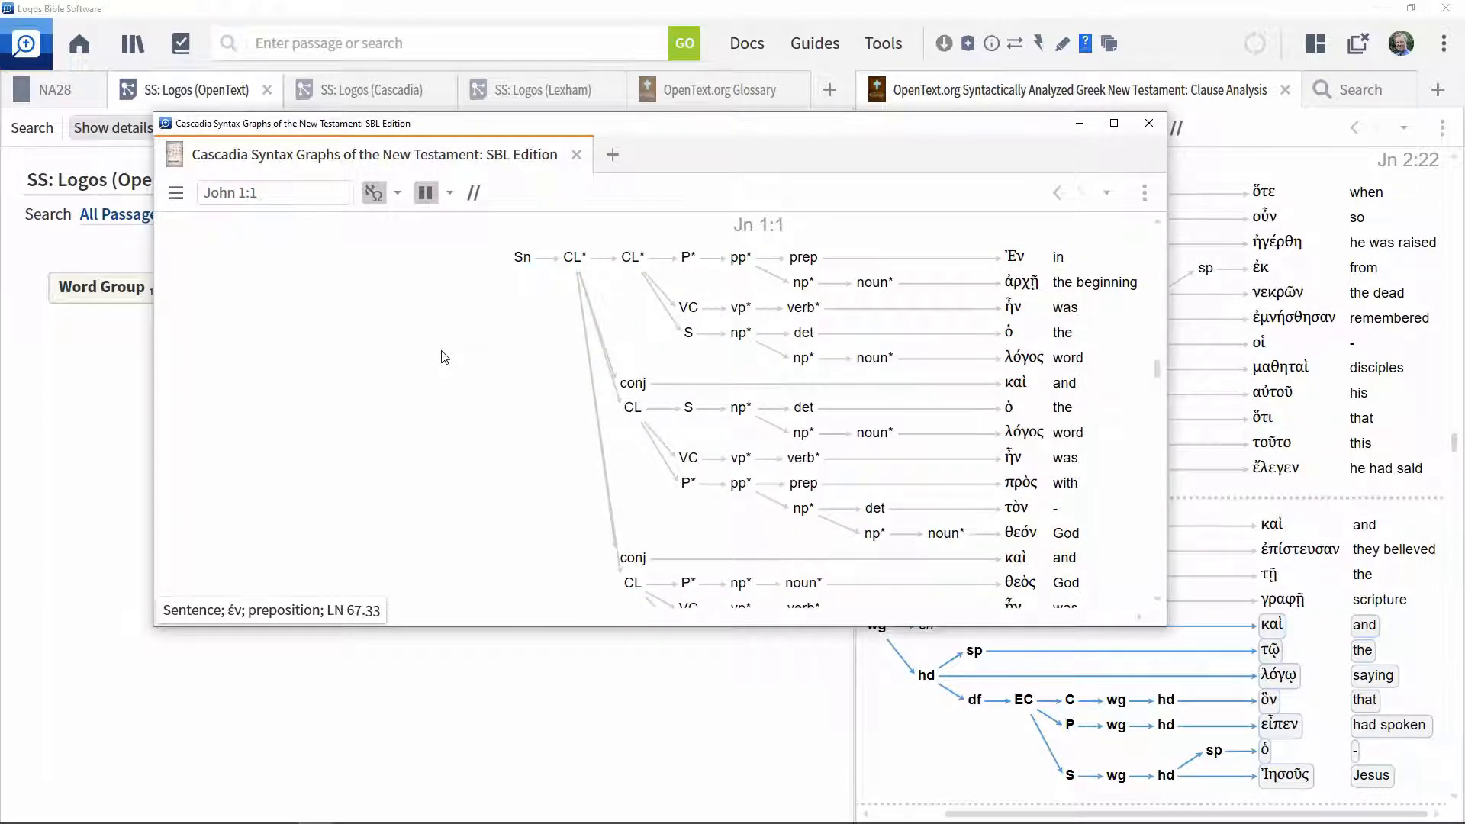
{"action": "mouse_move", "coordinate": [632, 263]}
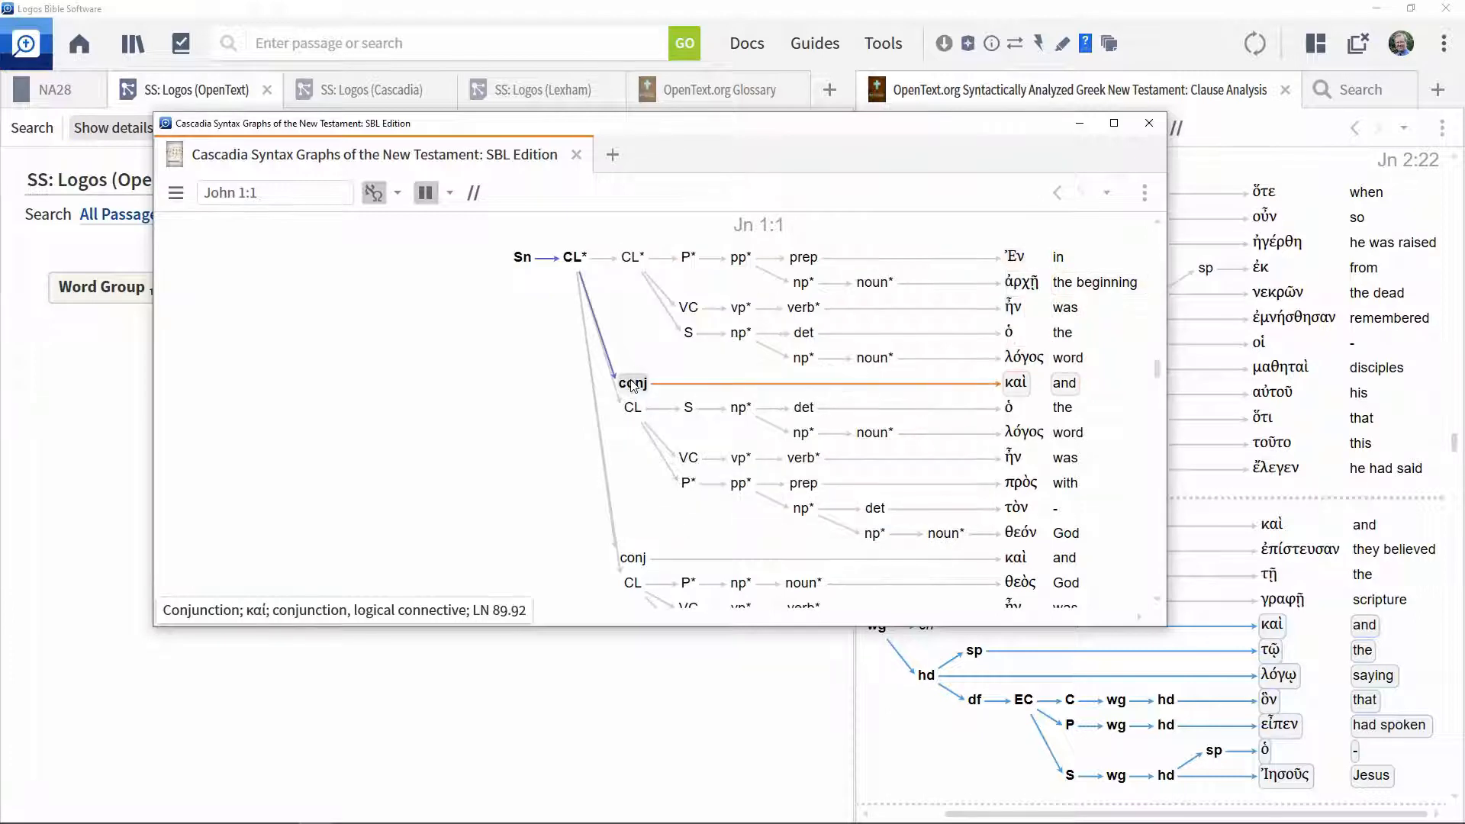
{"action": "mouse_move", "coordinate": [632, 387]}
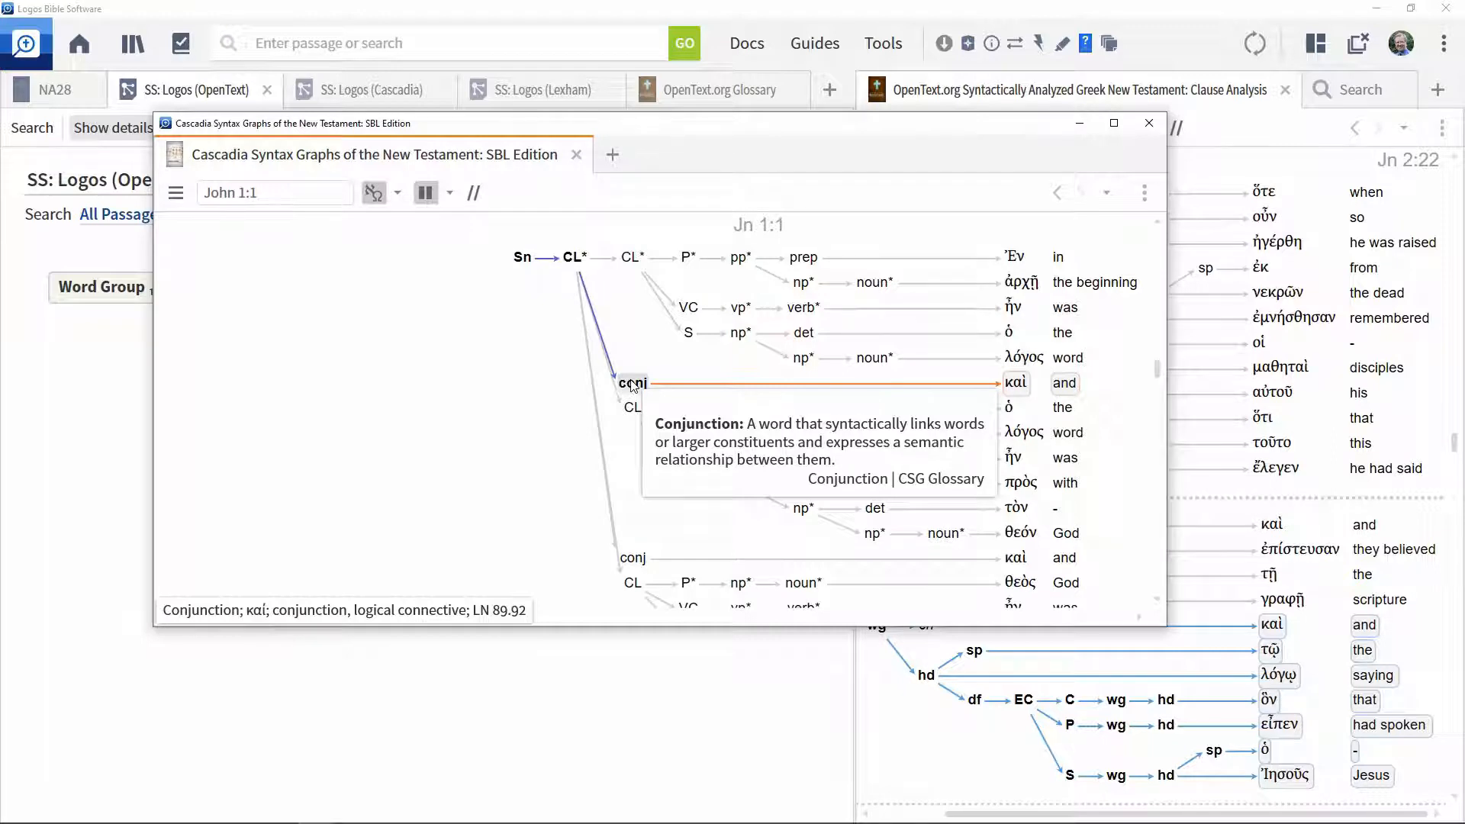
{"action": "right_click", "coordinate": [689, 311]}
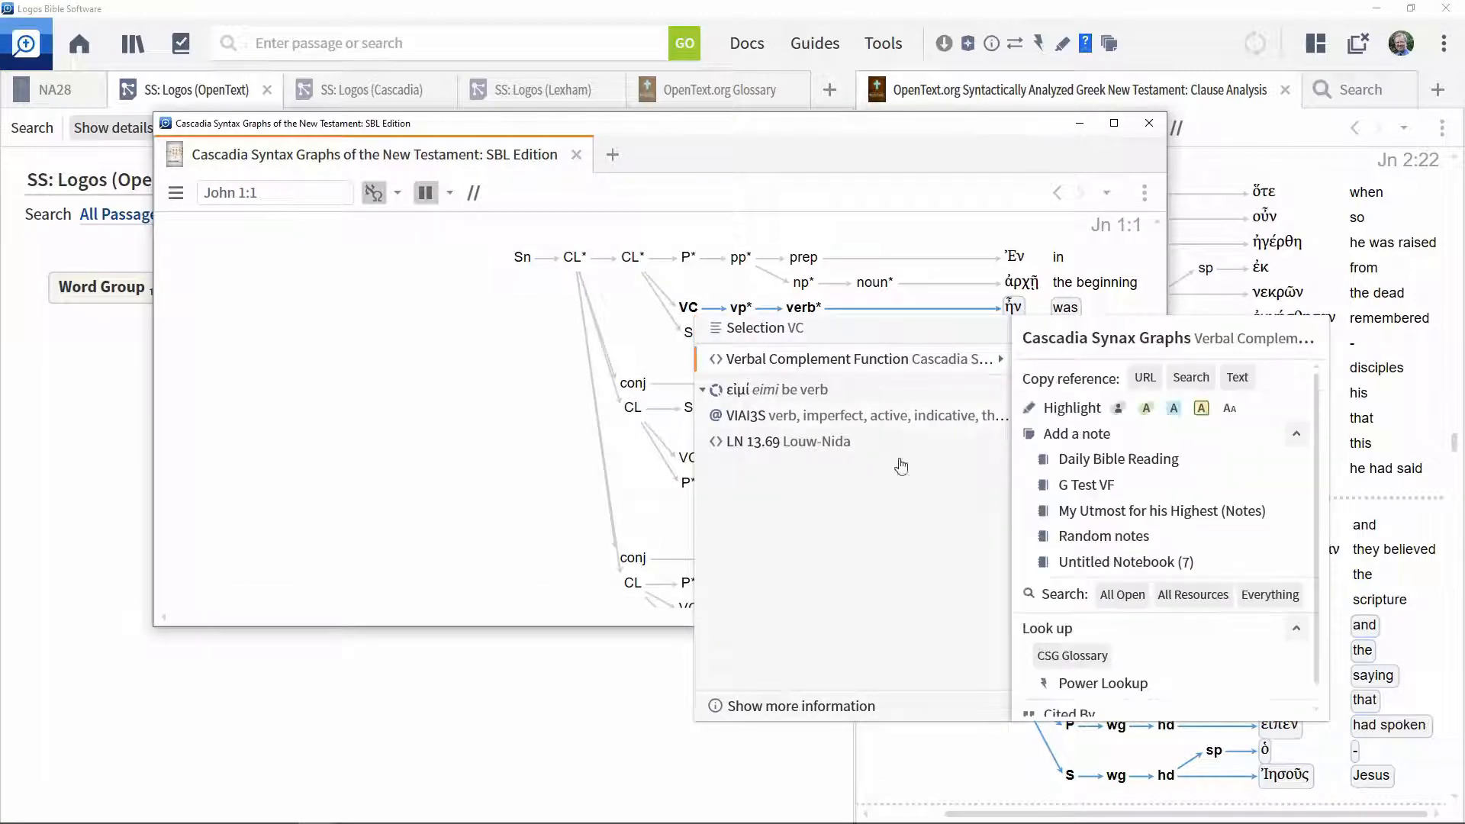
{"action": "left_click", "coordinate": [1072, 656]}
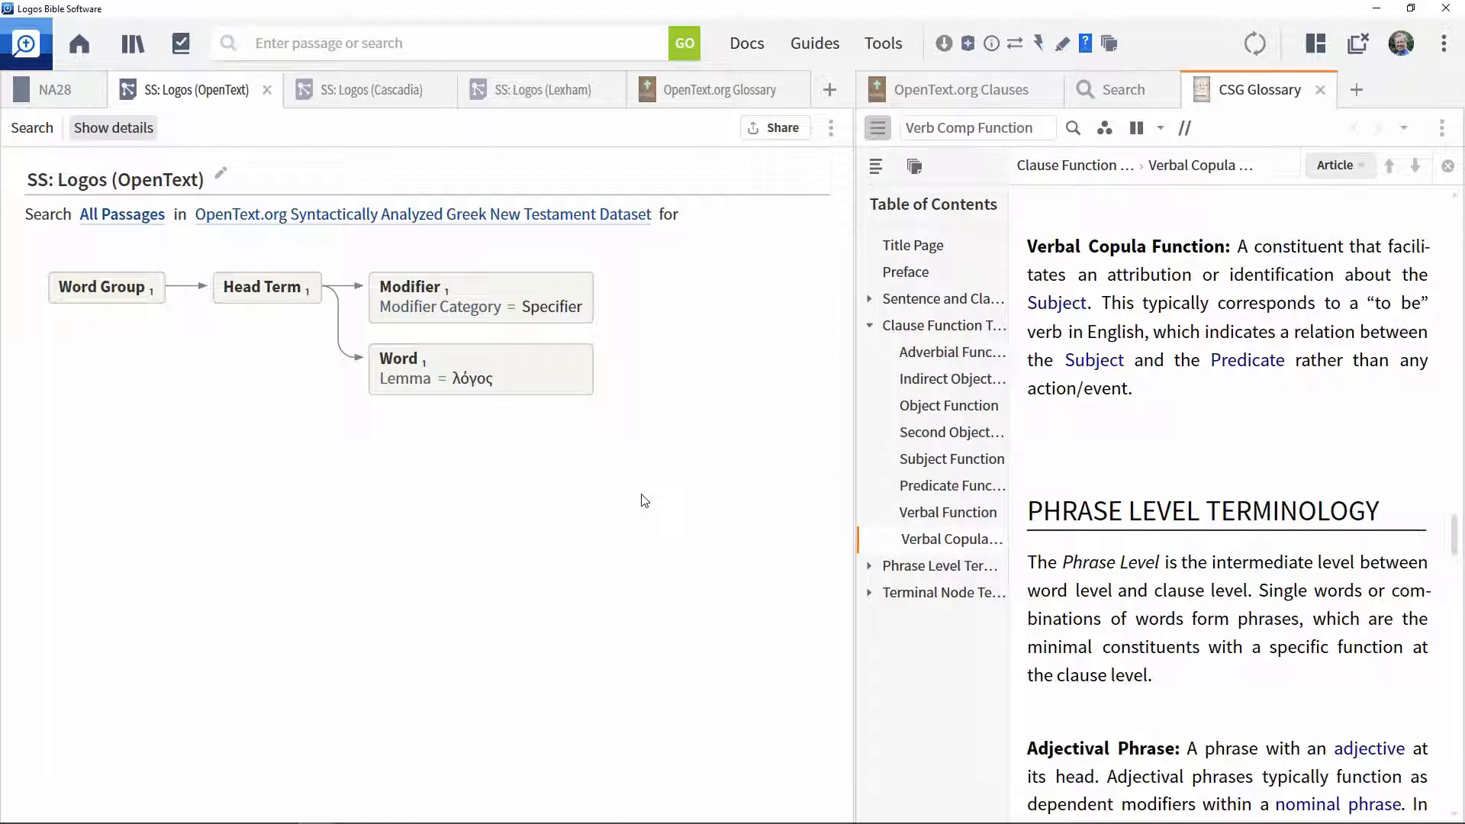
Run the SS: Logos (Cascadia) syntax search over all passages and review its hits down to John 1.
{"action": "left_click", "coordinate": [376, 94]}
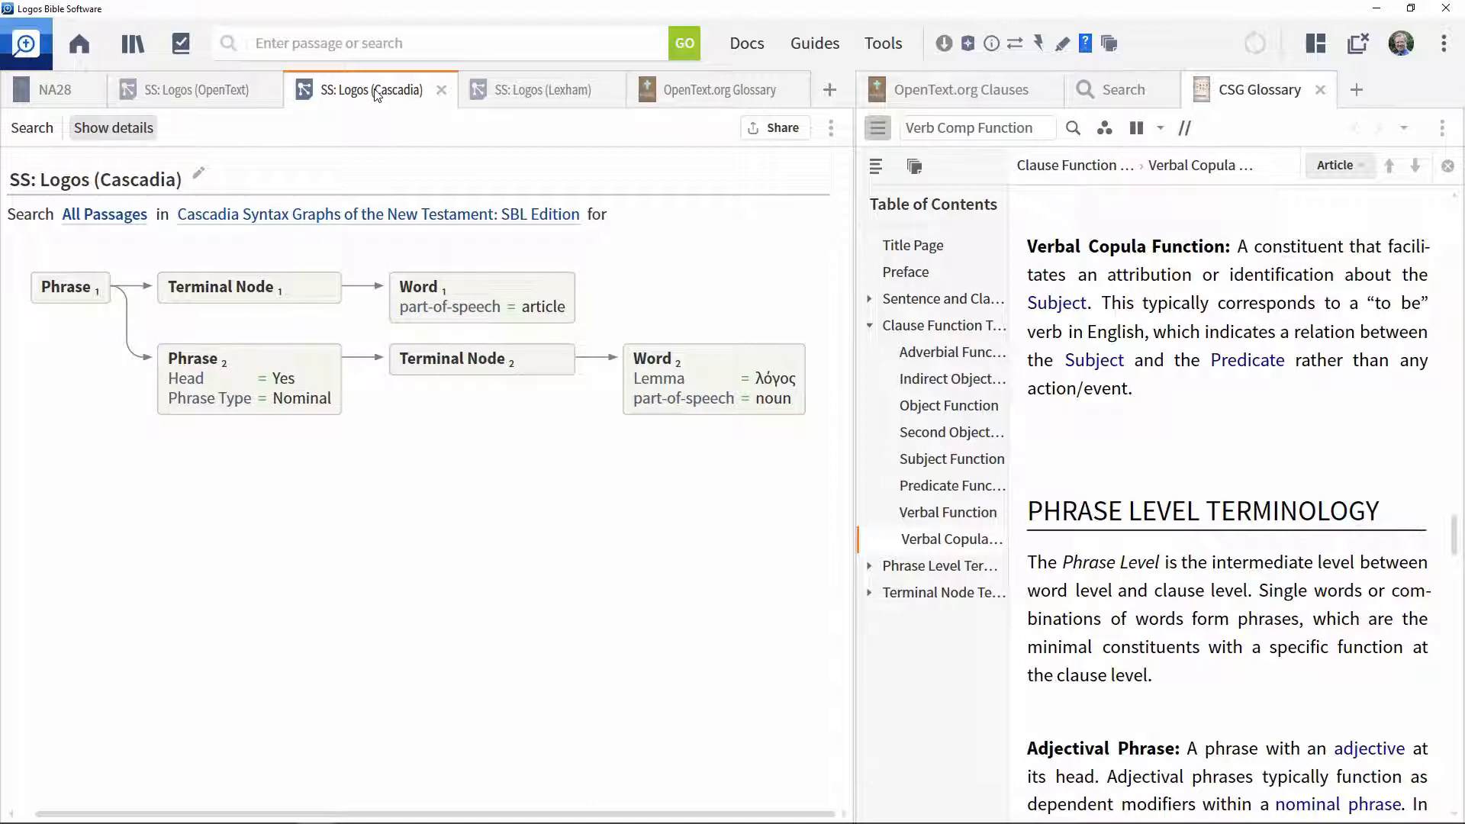
{"action": "left_click", "coordinate": [41, 132]}
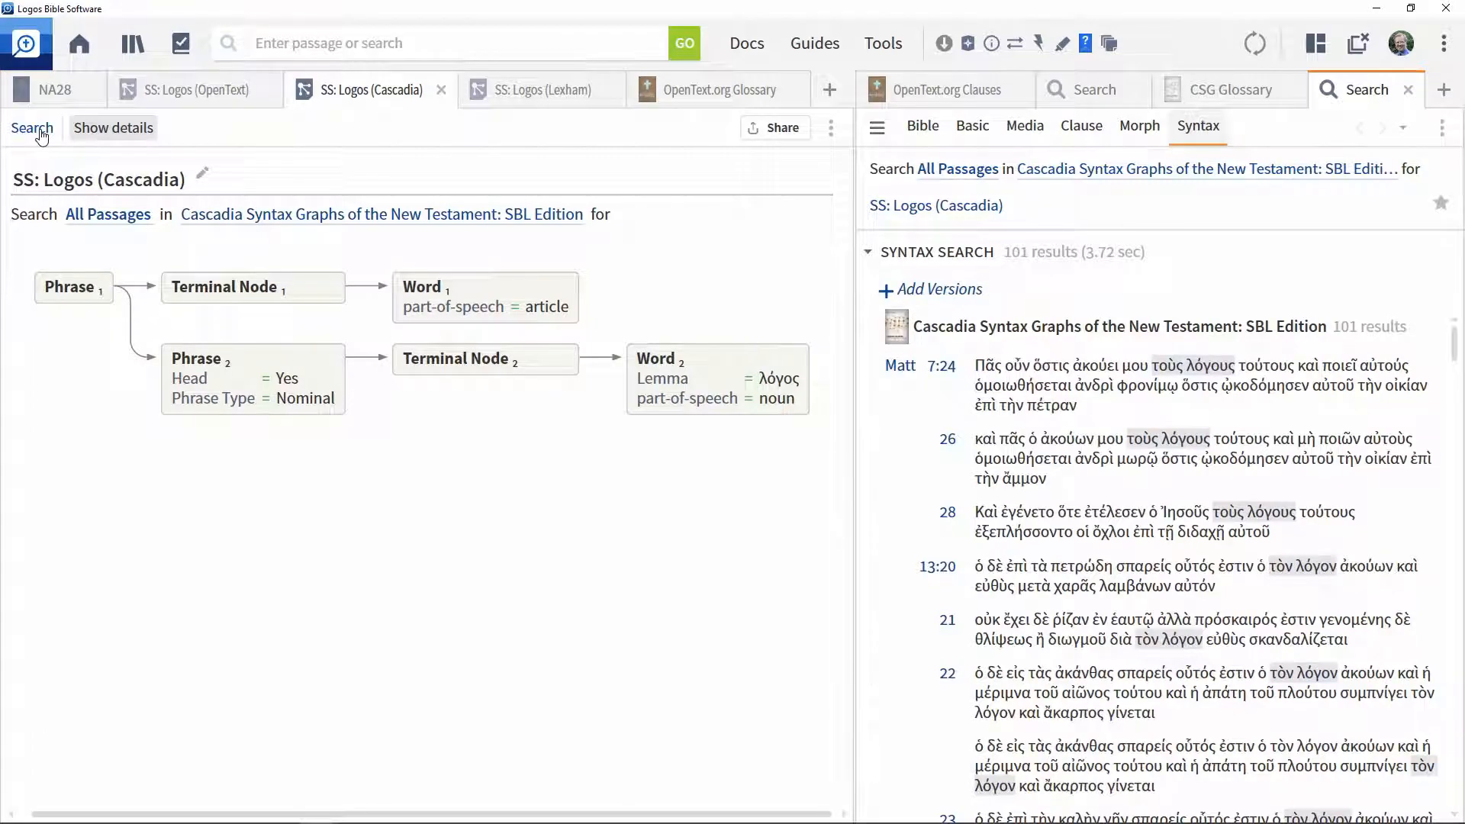
{"action": "scroll", "coordinate": [1035, 563], "scroll_direction": "down", "scroll_amount": 15}
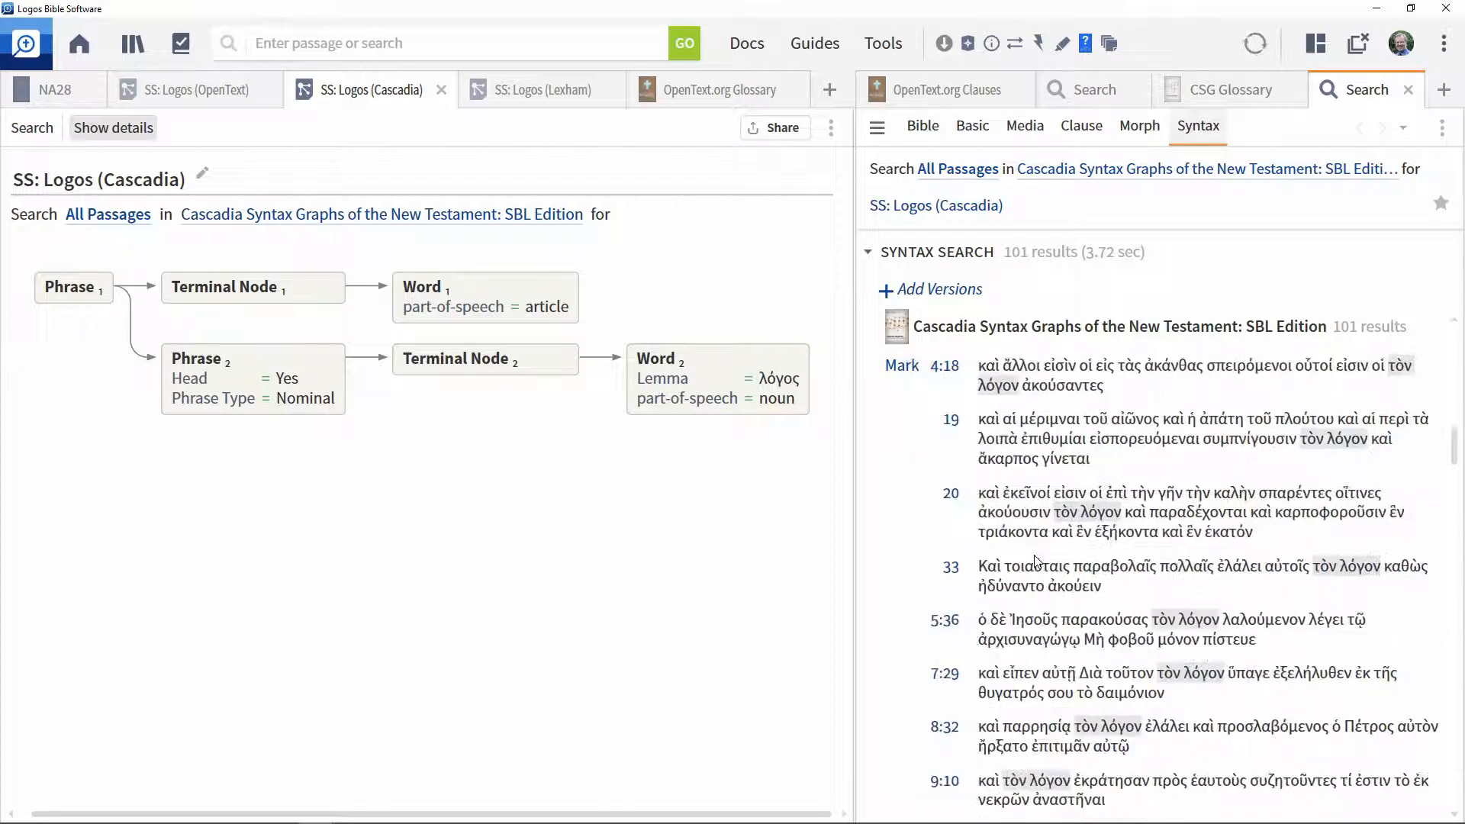
{"action": "scroll", "coordinate": [1036, 562], "scroll_direction": "down", "scroll_amount": 15}
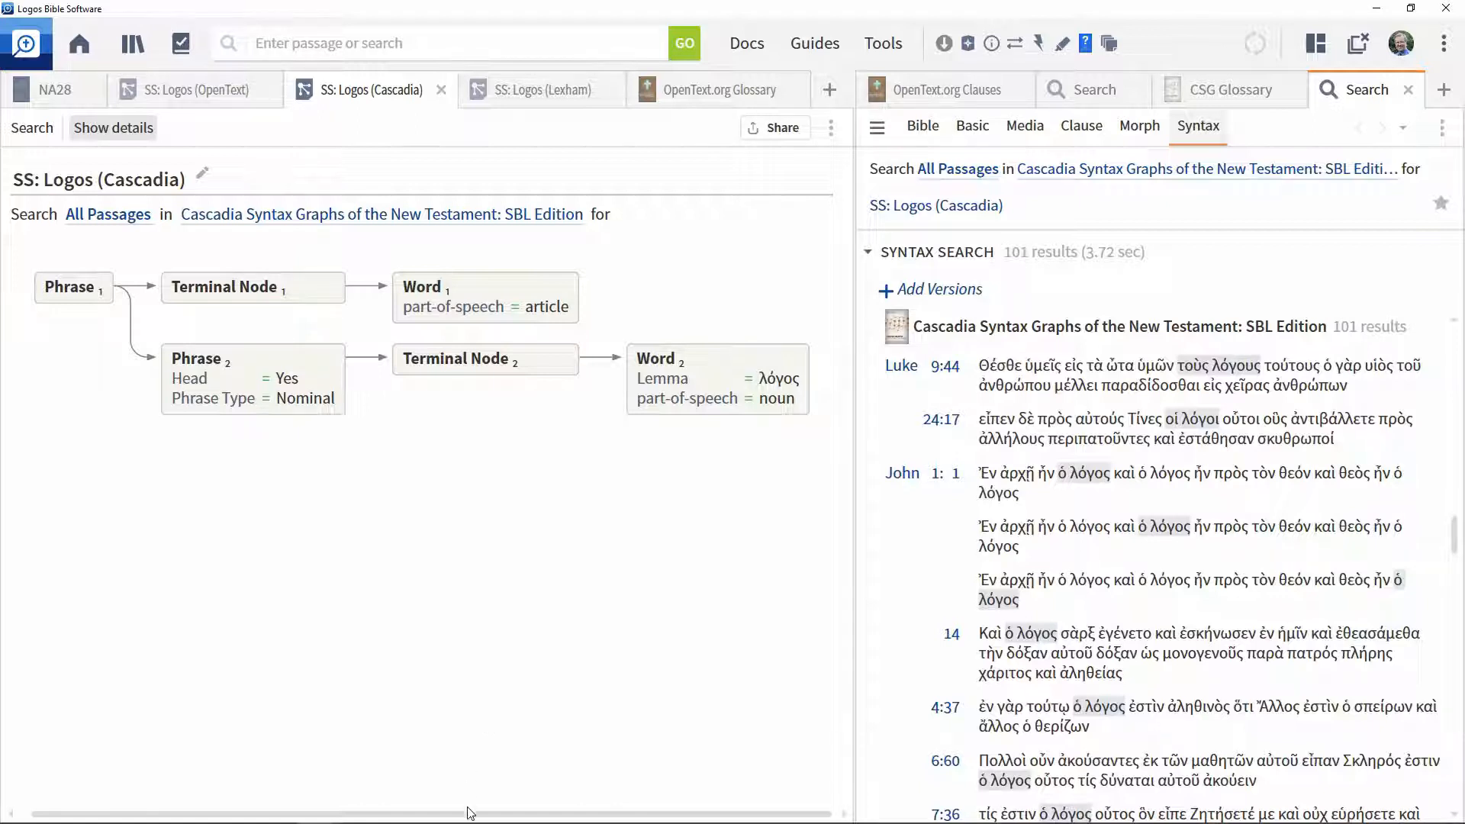
Go to John 2:22 in the floating Cascadia syntax graphs and inspect the np* node spanning λόγῳ and its relative clause.
{"action": "left_click", "coordinate": [300, 205]}
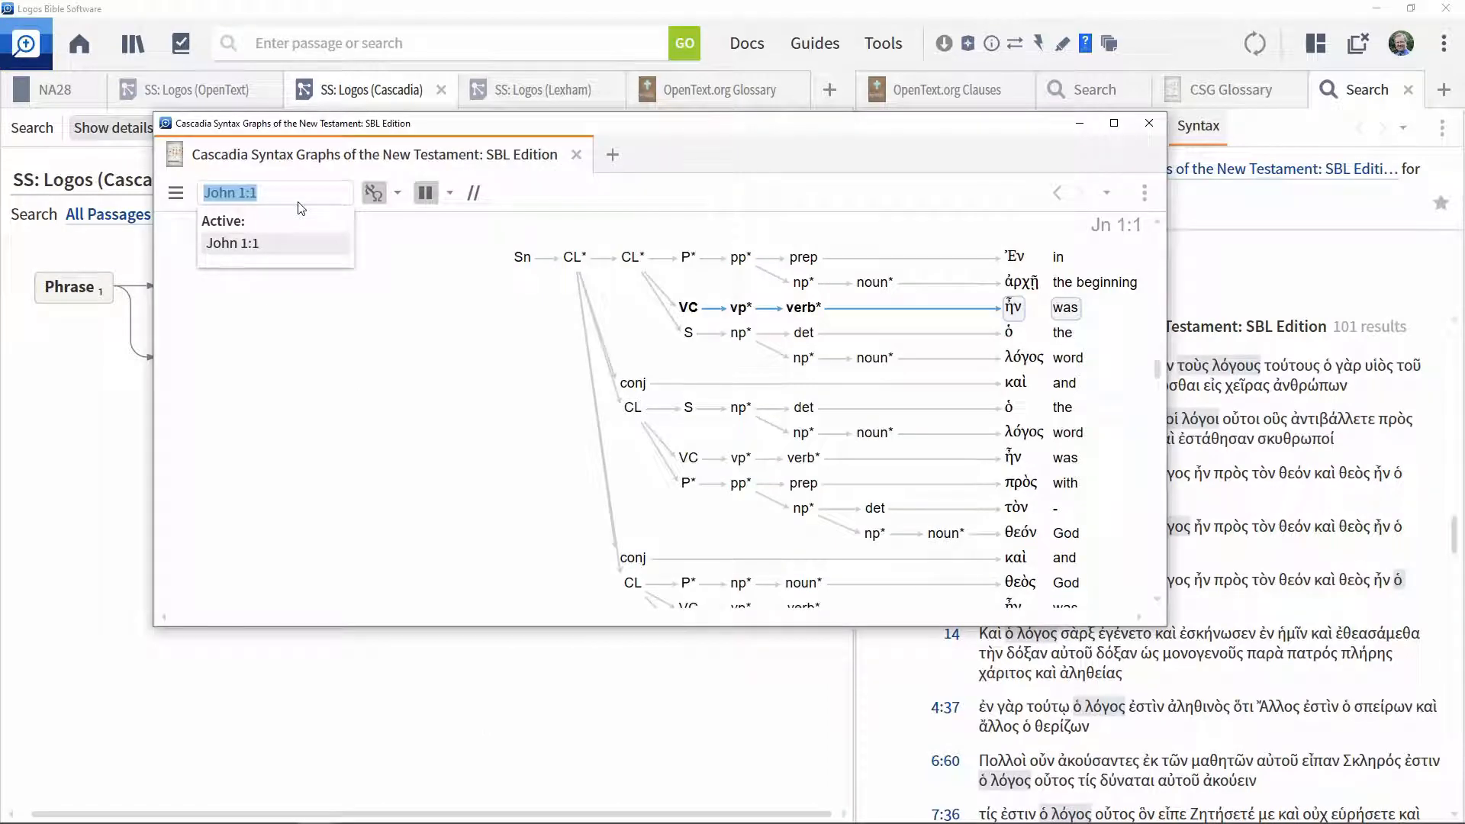
{"action": "key", "text": "End"}
{"action": "key", "text": "BackSpace"}
{"action": "key", "text": "BackSpace"}
{"action": "key", "text": "BackSpace"}
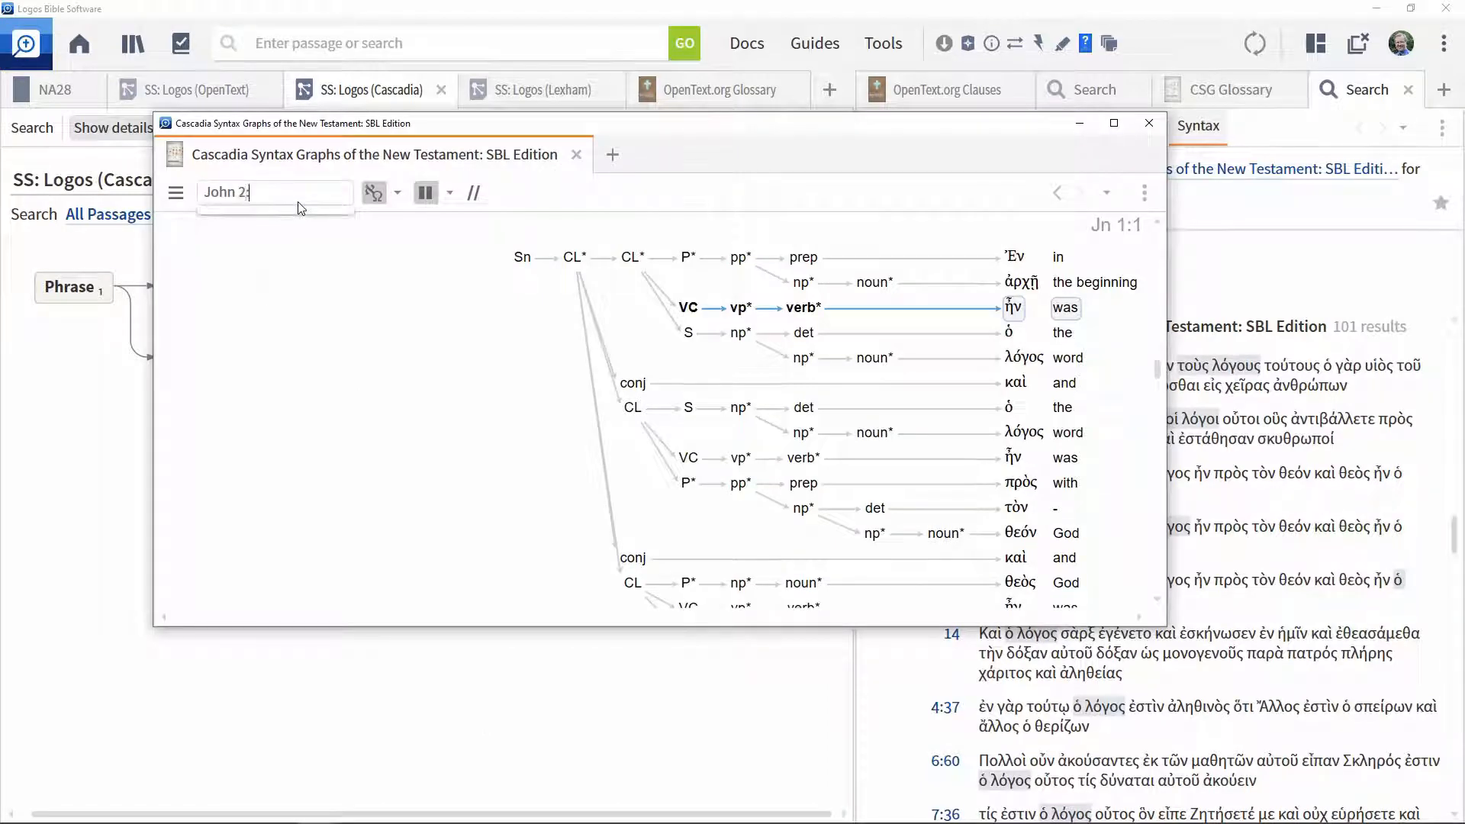
{"action": "type", "text": "2:22"}
{"action": "key", "text": "Return"}
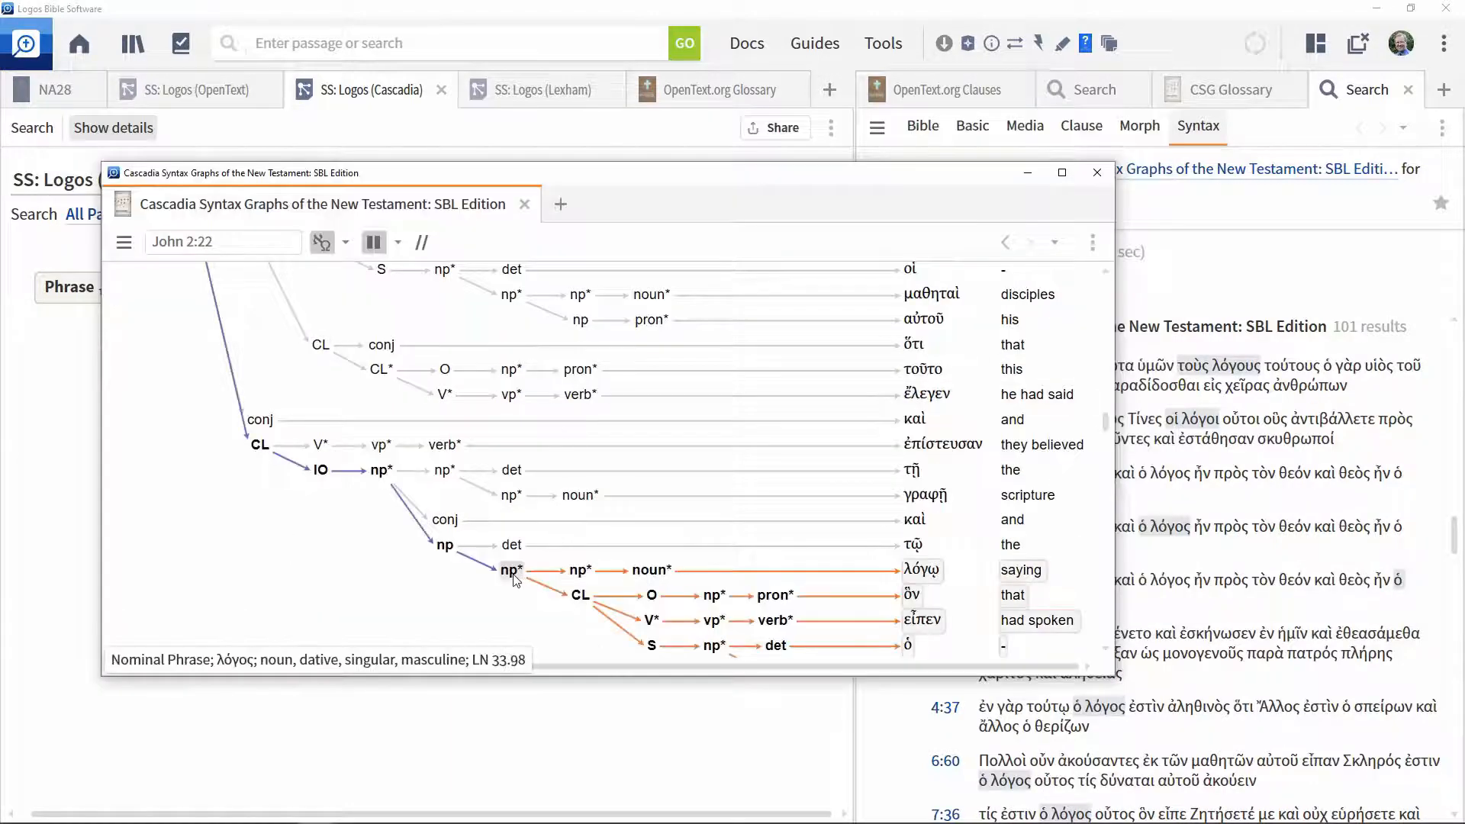
{"action": "mouse_move", "coordinate": [516, 581]}
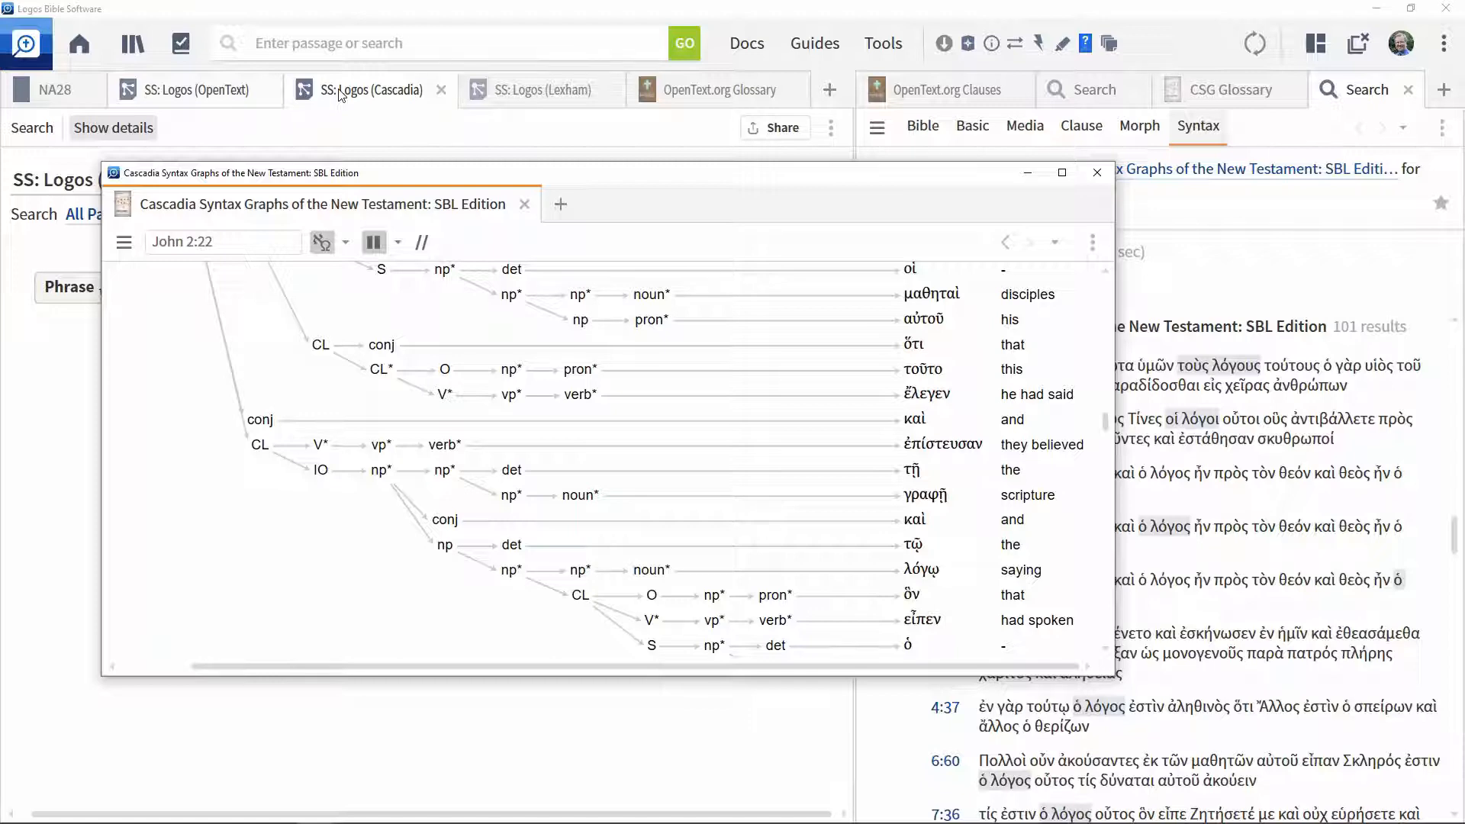
Enable level-skipping in matching for Terminal Node 2, above the λόγος word, in the Cascadia query.
{"action": "left_click", "coordinate": [340, 95]}
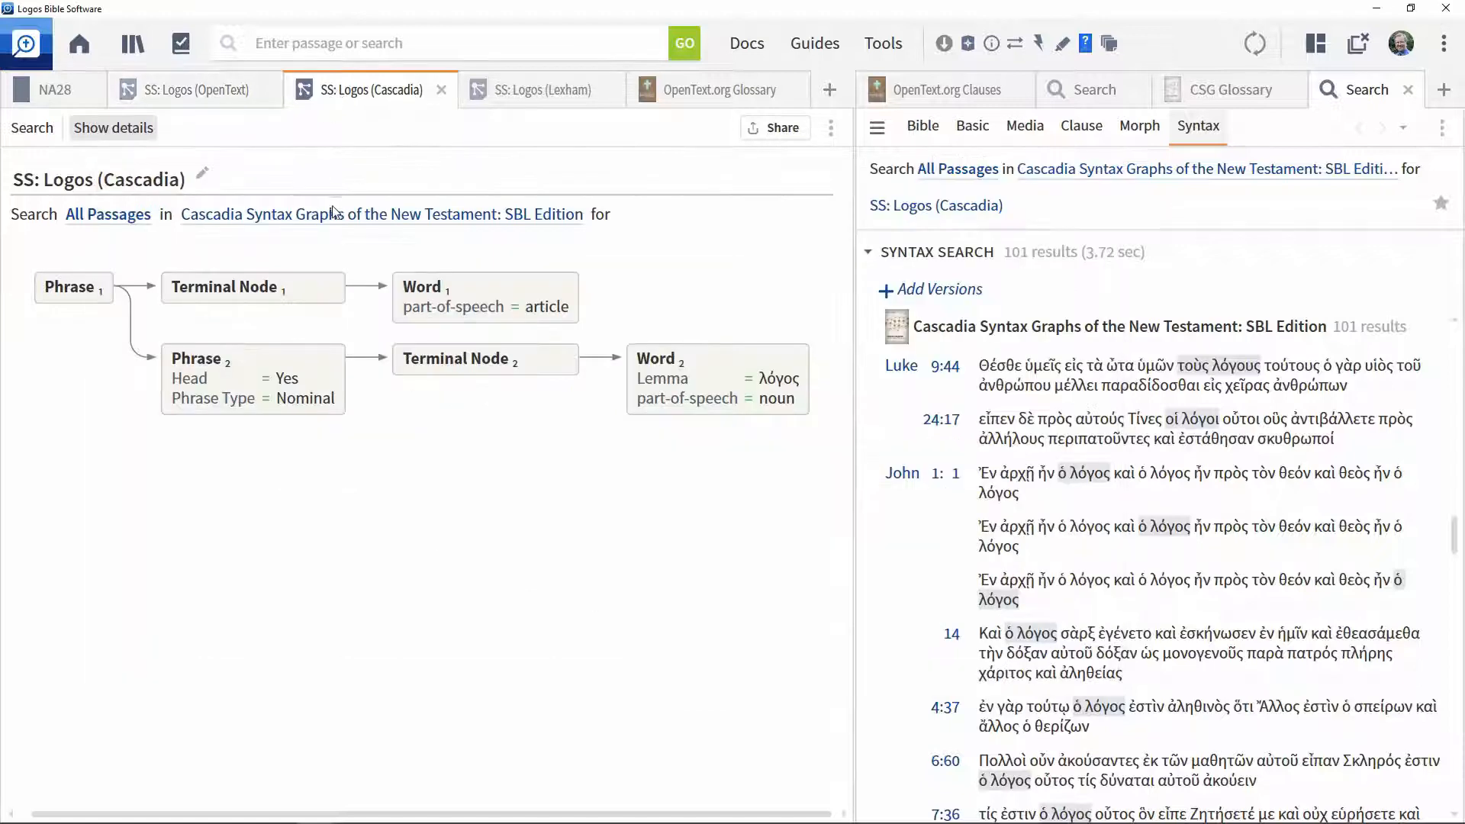
{"action": "left_click", "coordinate": [446, 369]}
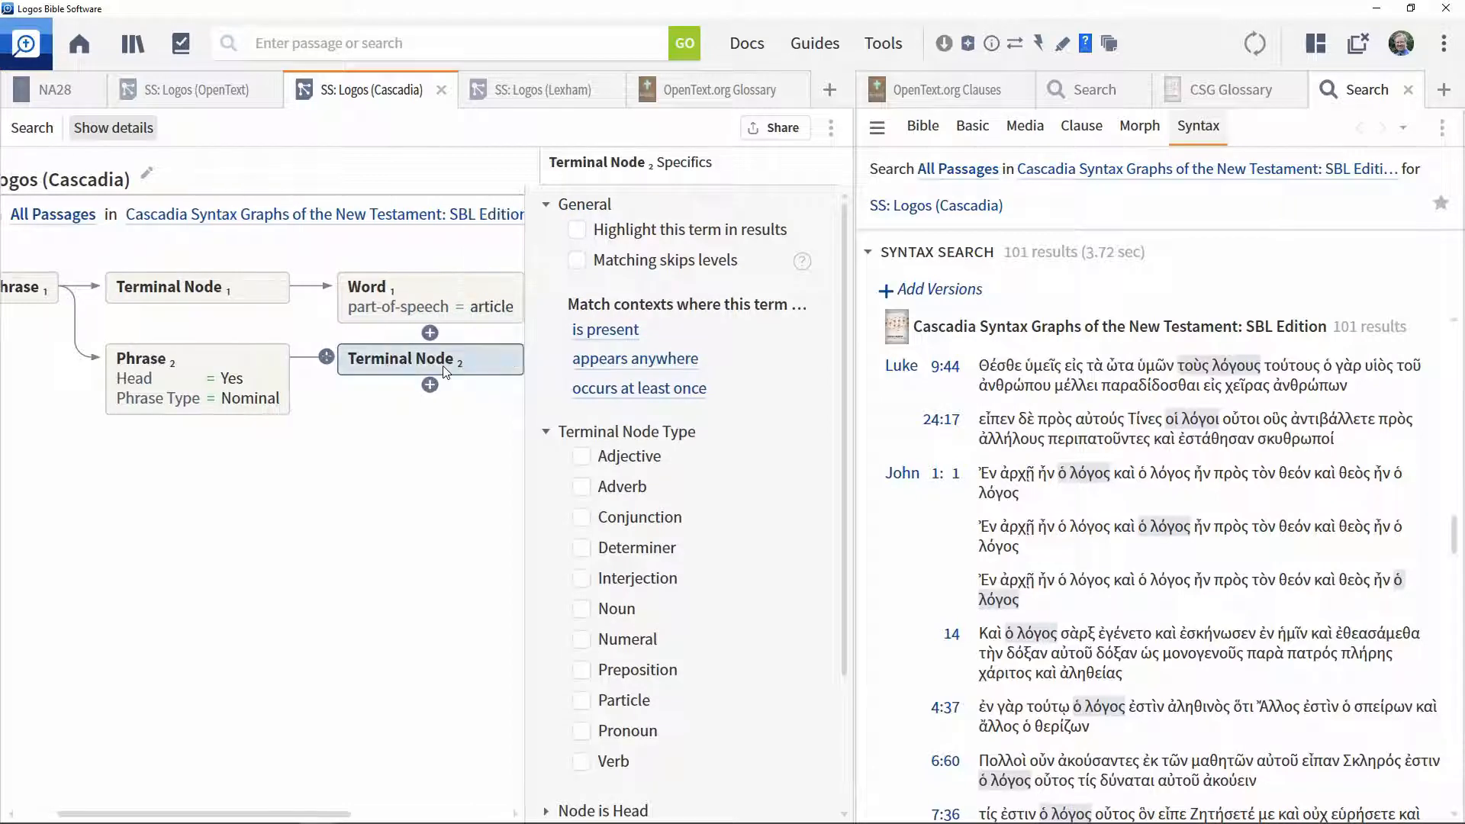
{"action": "left_click", "coordinate": [581, 263]}
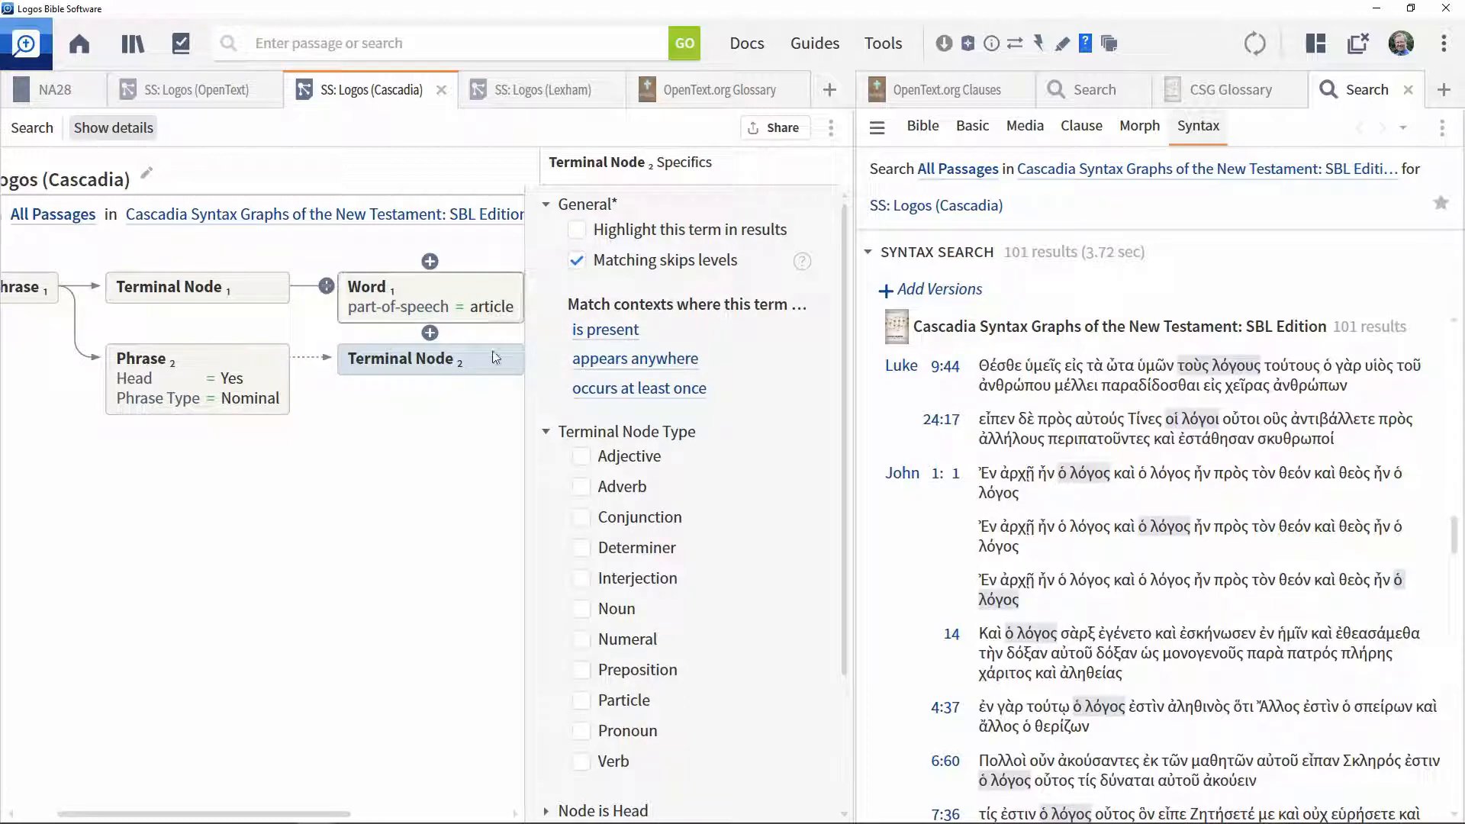
{"action": "left_click", "coordinate": [415, 473]}
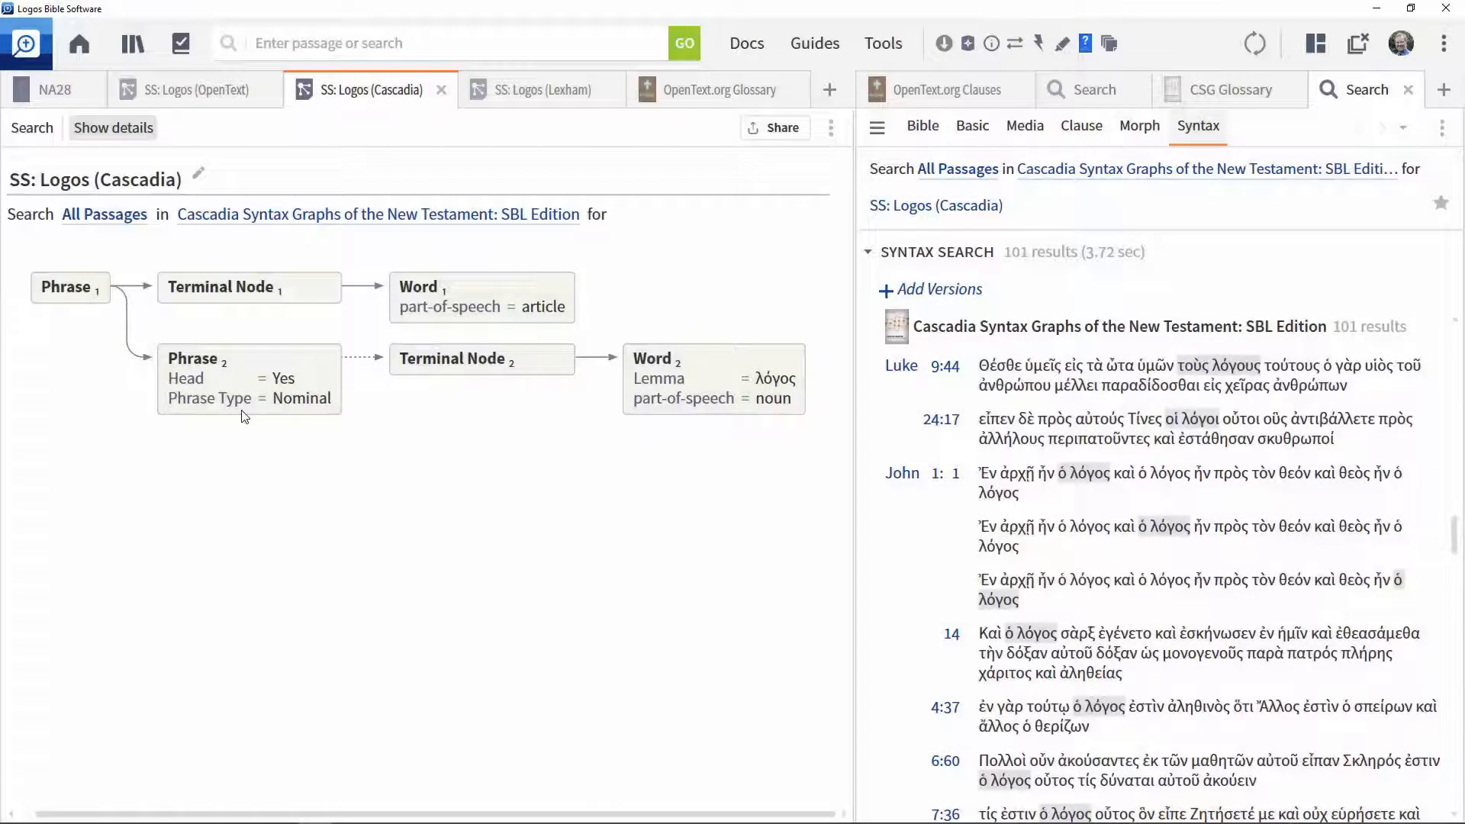
Rerun the edited SS: Logos (Cascadia) search and review its hits down to John 2:22.
{"action": "mouse_move", "coordinate": [236, 386]}
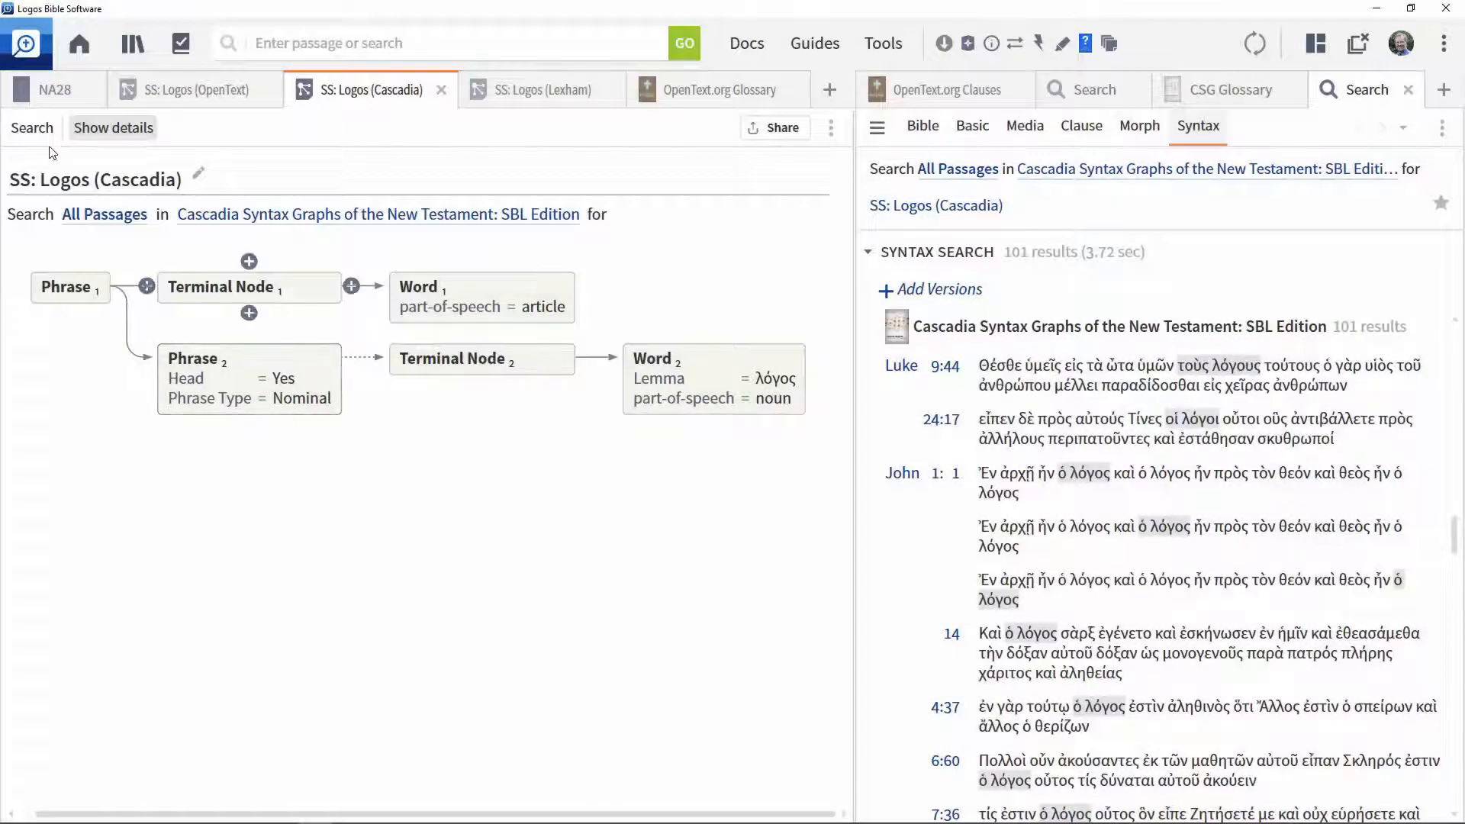
{"action": "left_click", "coordinate": [32, 128]}
{"action": "scroll", "coordinate": [1018, 453], "scroll_direction": "down", "scroll_amount": 5}
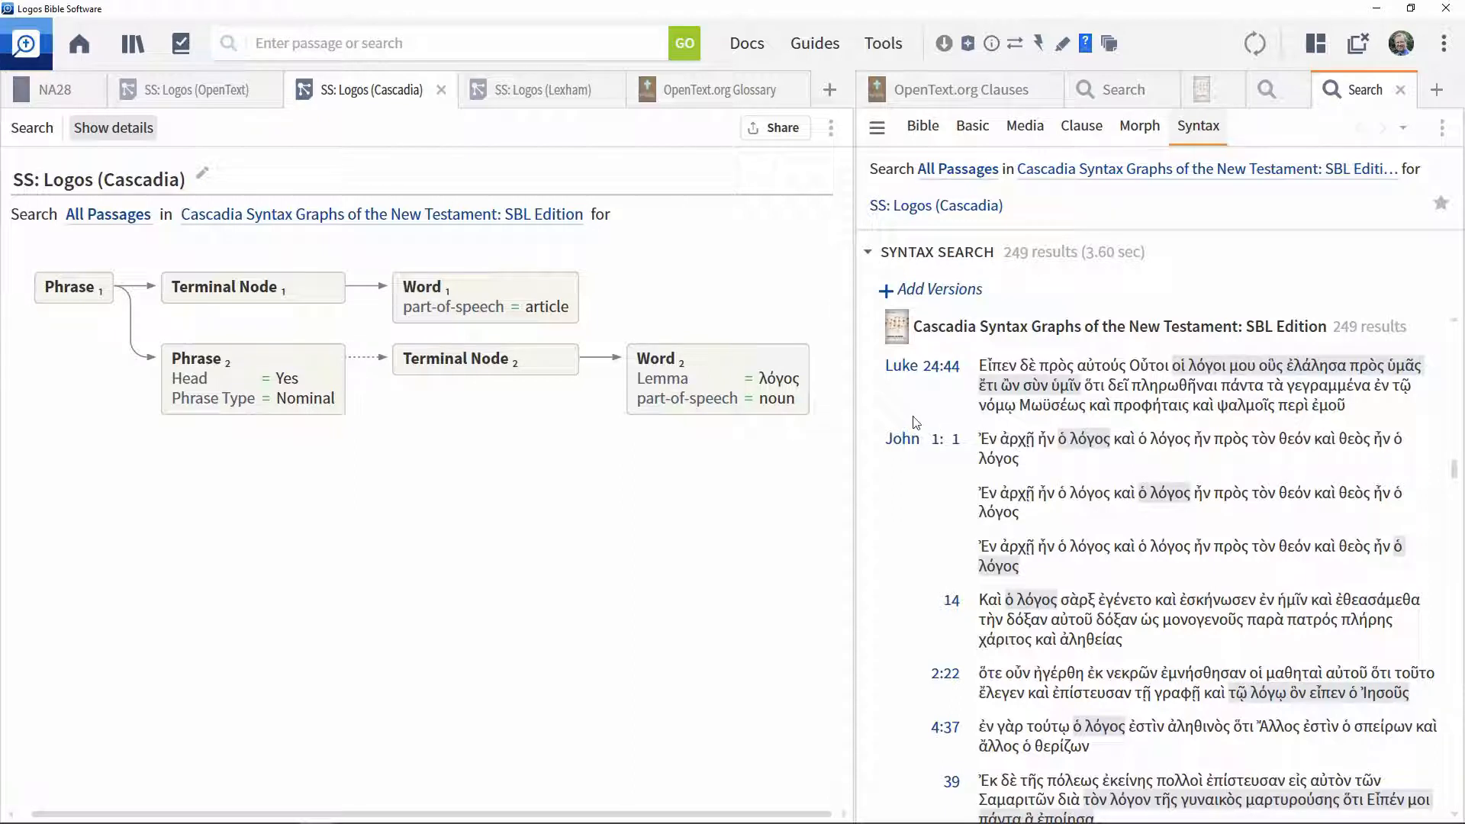
Find and open the resource "The Lexham Syntactic Greek New Testament, SBL Edition: Sentence Analysis".
{"action": "left_click", "coordinate": [564, 41]}
{"action": "type", "text": "open lexham sentence"}
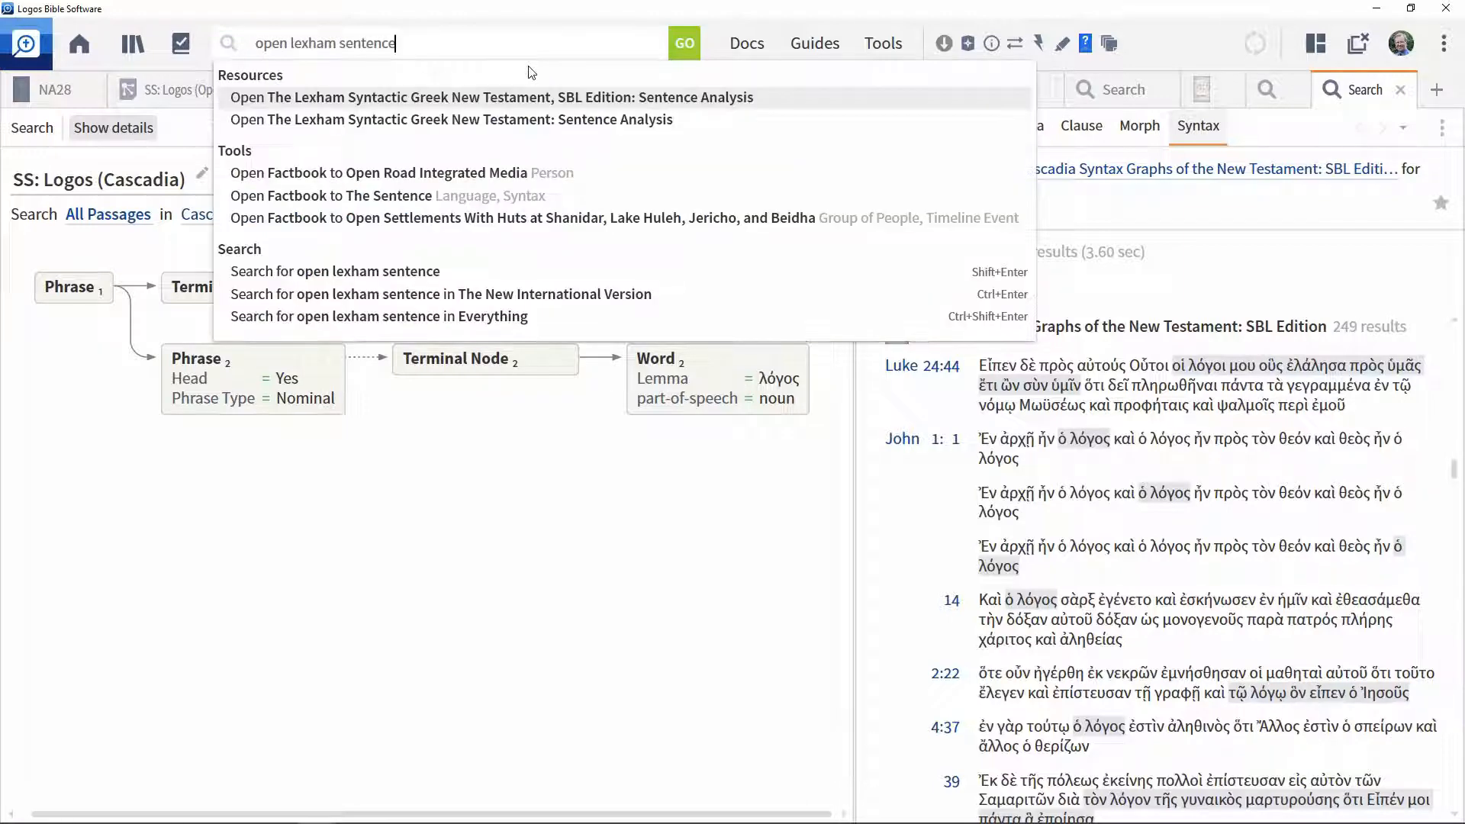
{"action": "left_click", "coordinate": [517, 100]}
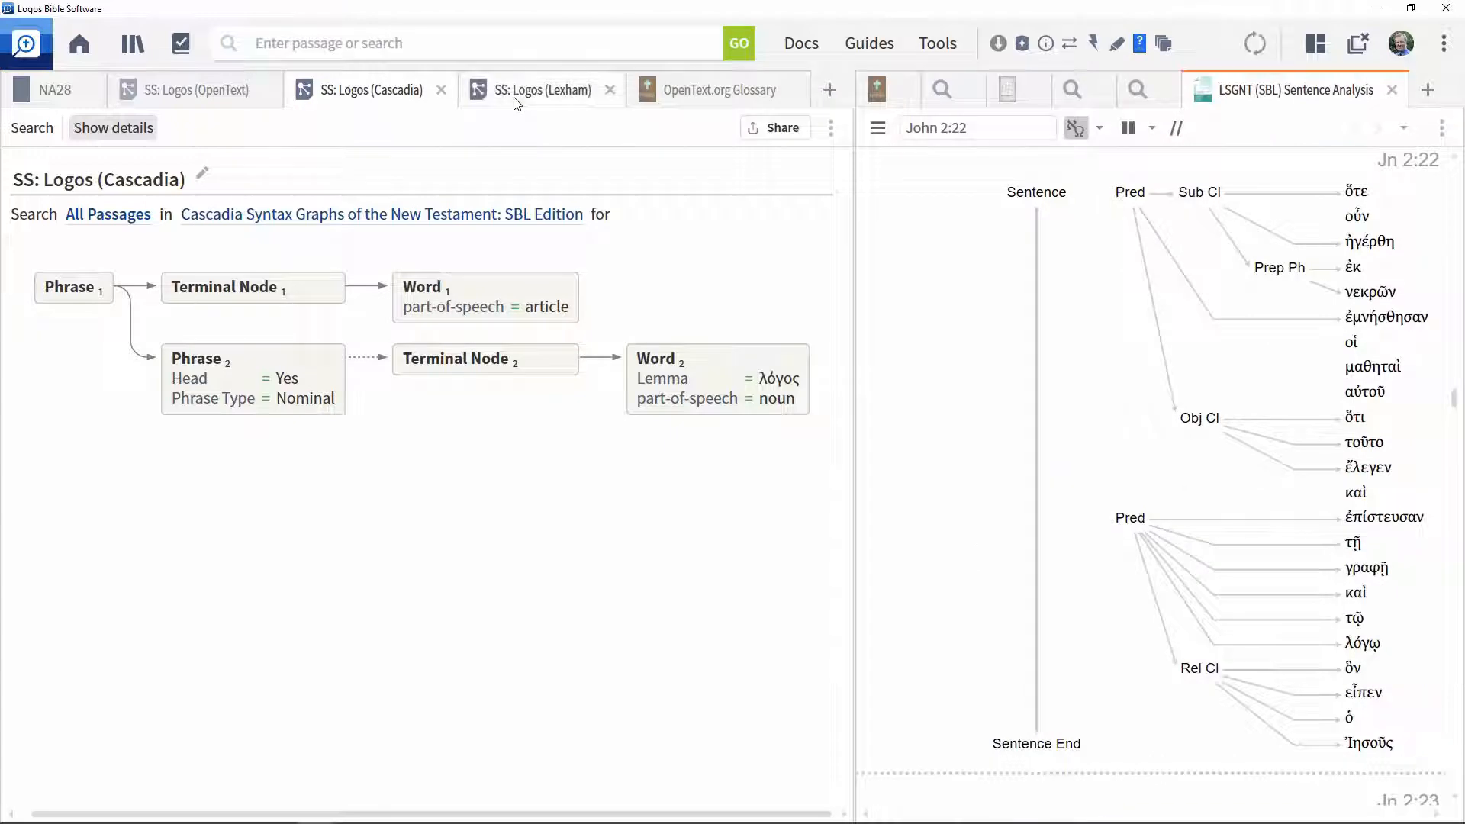
Go to John 1:1 in the Lexham sentence analysis and inspect its Sentence node and first Seg Cl node.
{"action": "left_click", "coordinate": [916, 124]}
{"action": "type", "text": "John 1:1"}
{"action": "key", "text": "Return"}
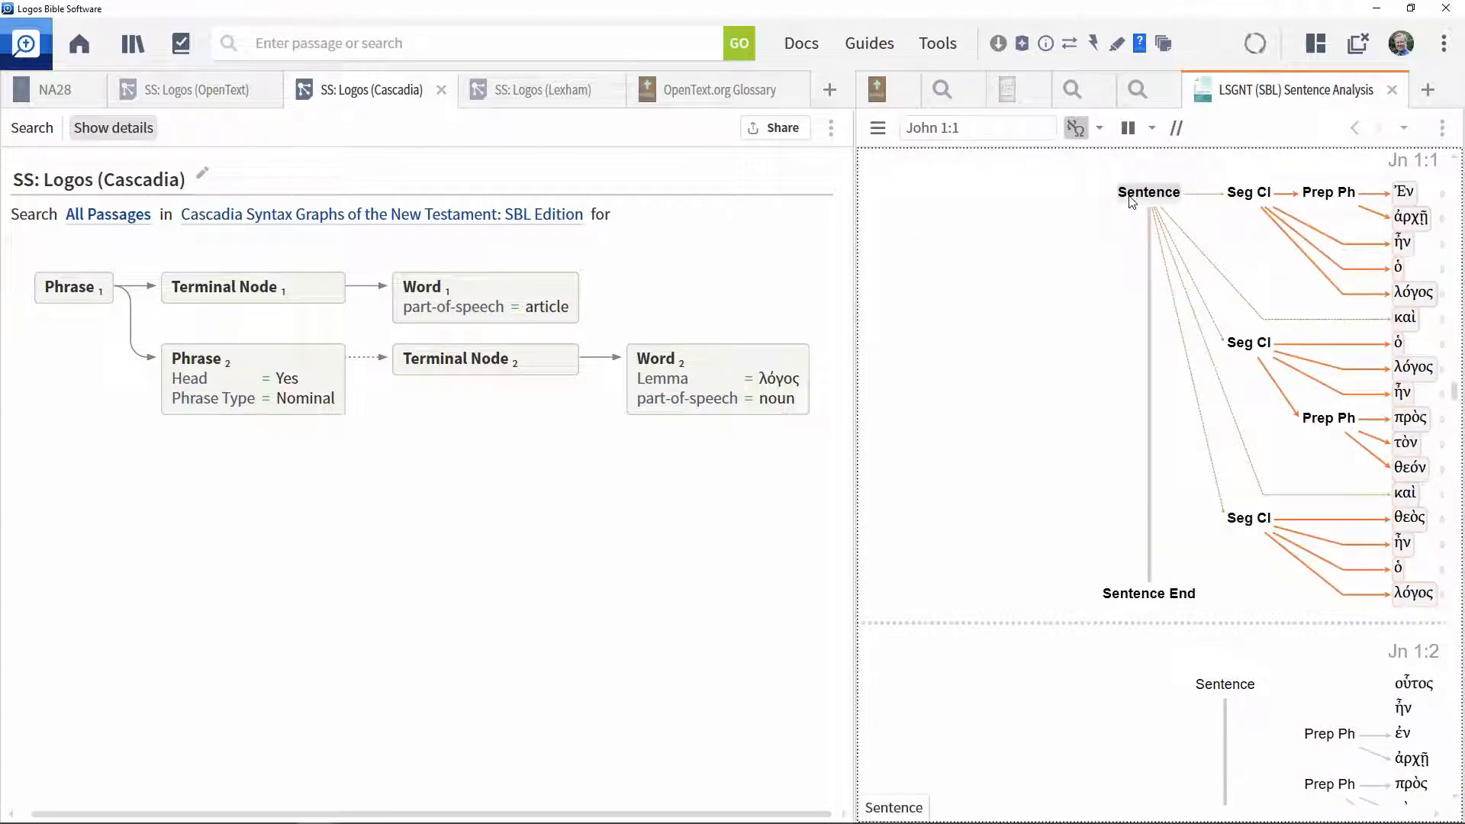
{"action": "mouse_move", "coordinate": [1132, 200]}
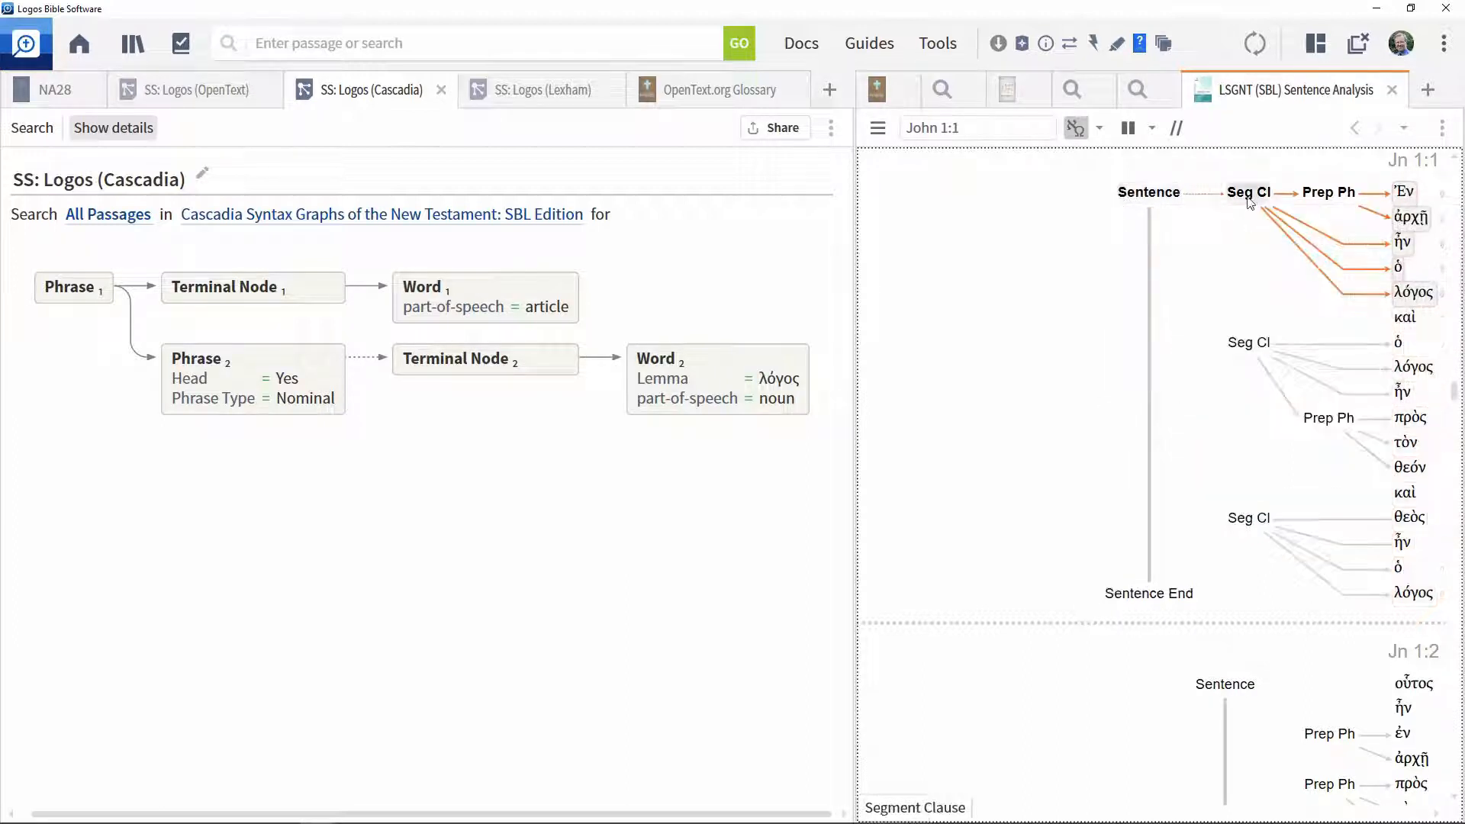
{"action": "mouse_move", "coordinate": [1250, 200]}
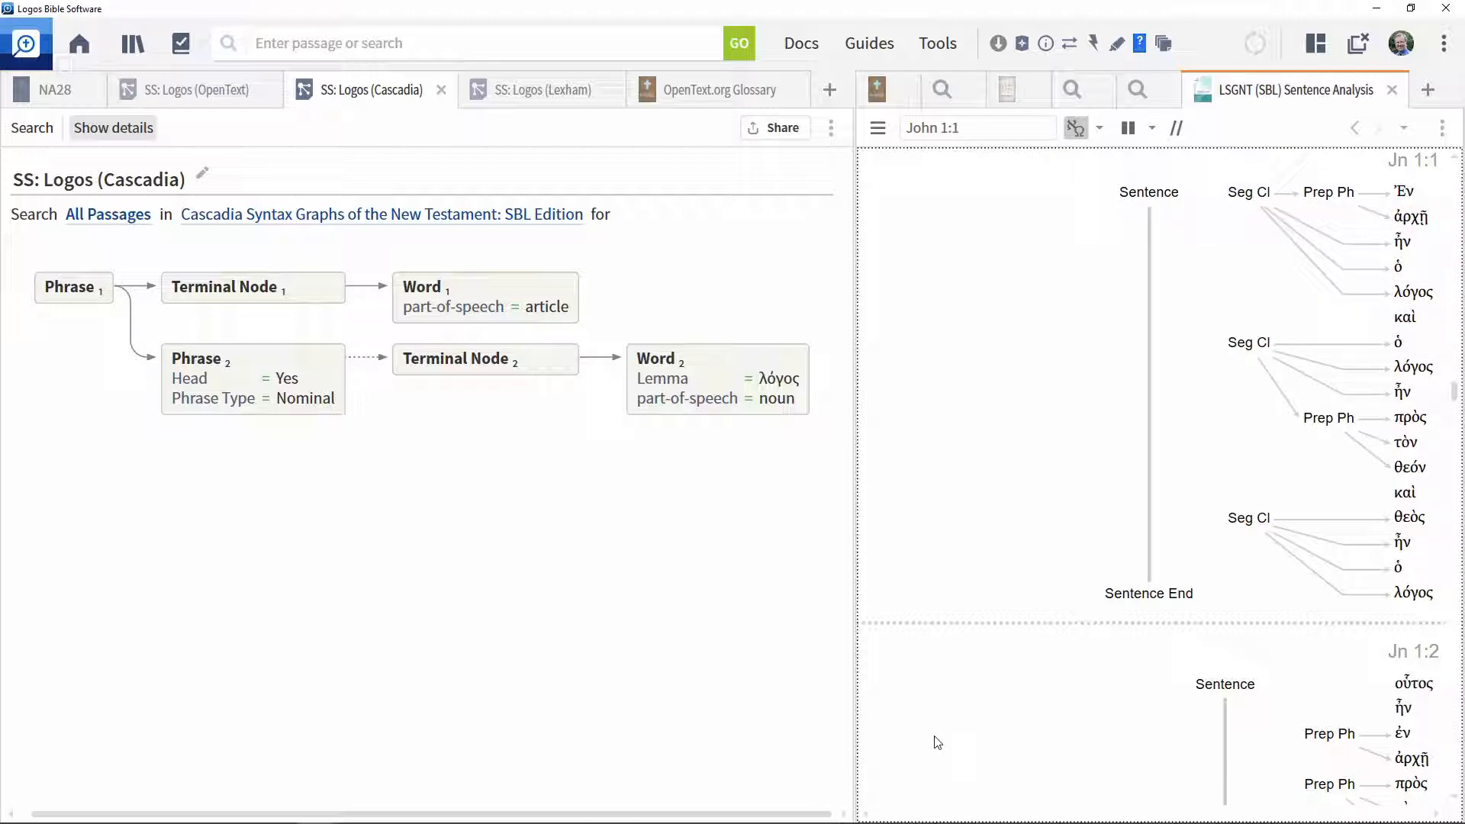
Look up the Prep Ph node above Ἐν ἀρχῇ in John 1:1 in the Lexham SGNT Glossary.
{"action": "right_click", "coordinate": [1328, 191]}
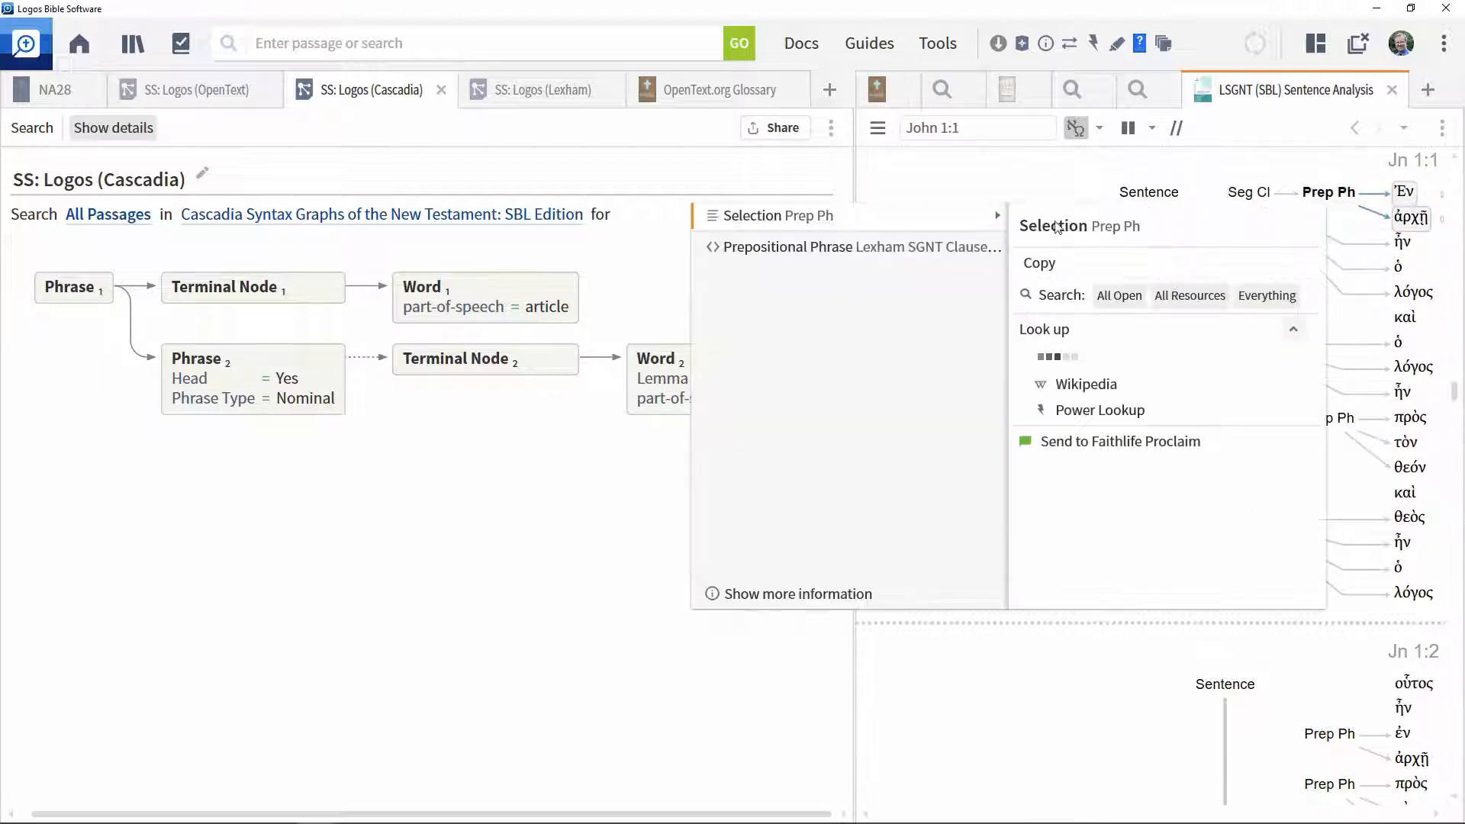
{"action": "left_click", "coordinate": [871, 255]}
{"action": "left_click", "coordinate": [1059, 550]}
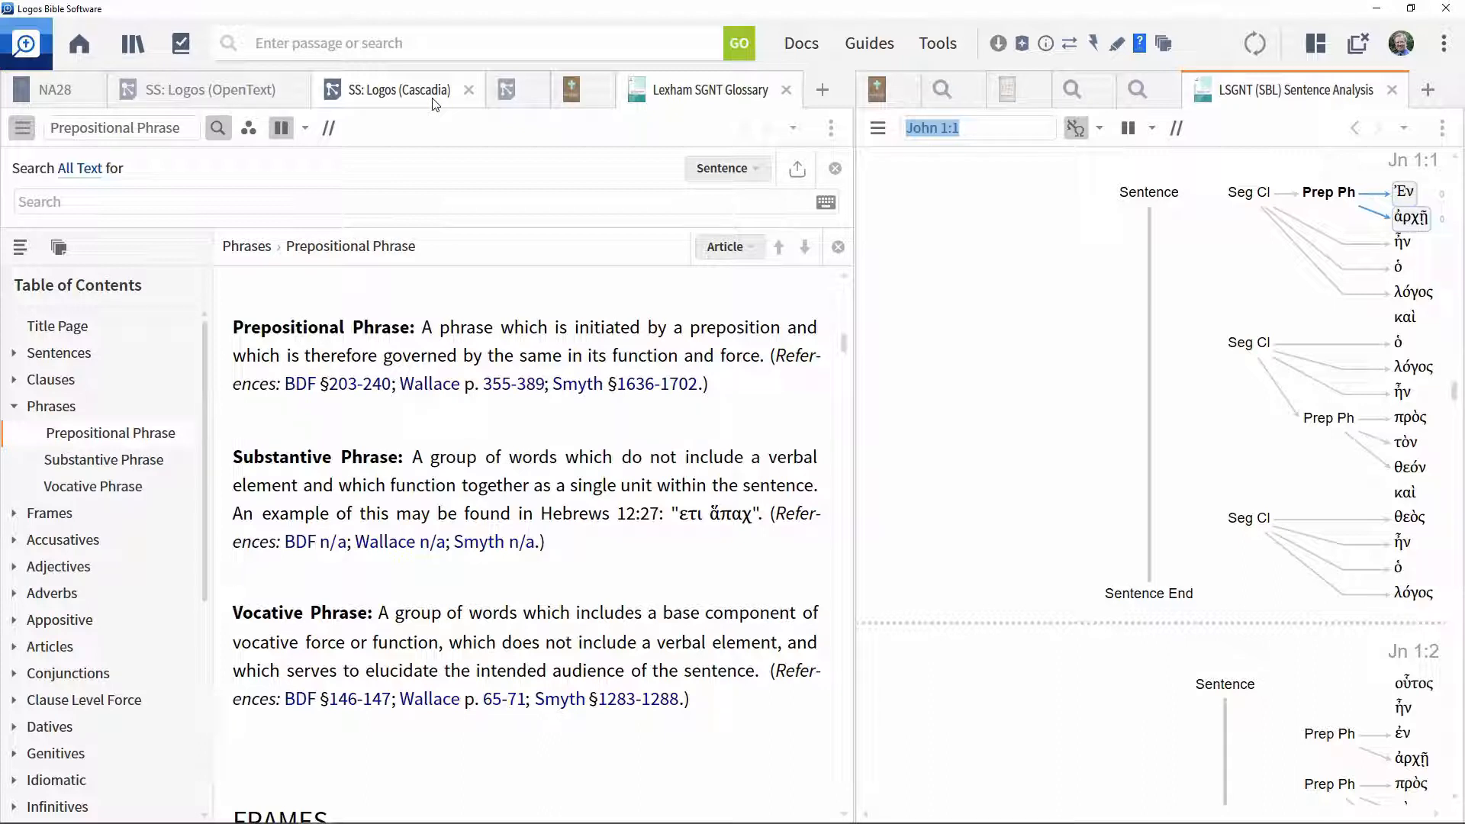
Run the SS: Logos (Lexham) syntax search over all passages and review its hits from Matthew through Luke.
{"action": "left_click", "coordinate": [513, 102]}
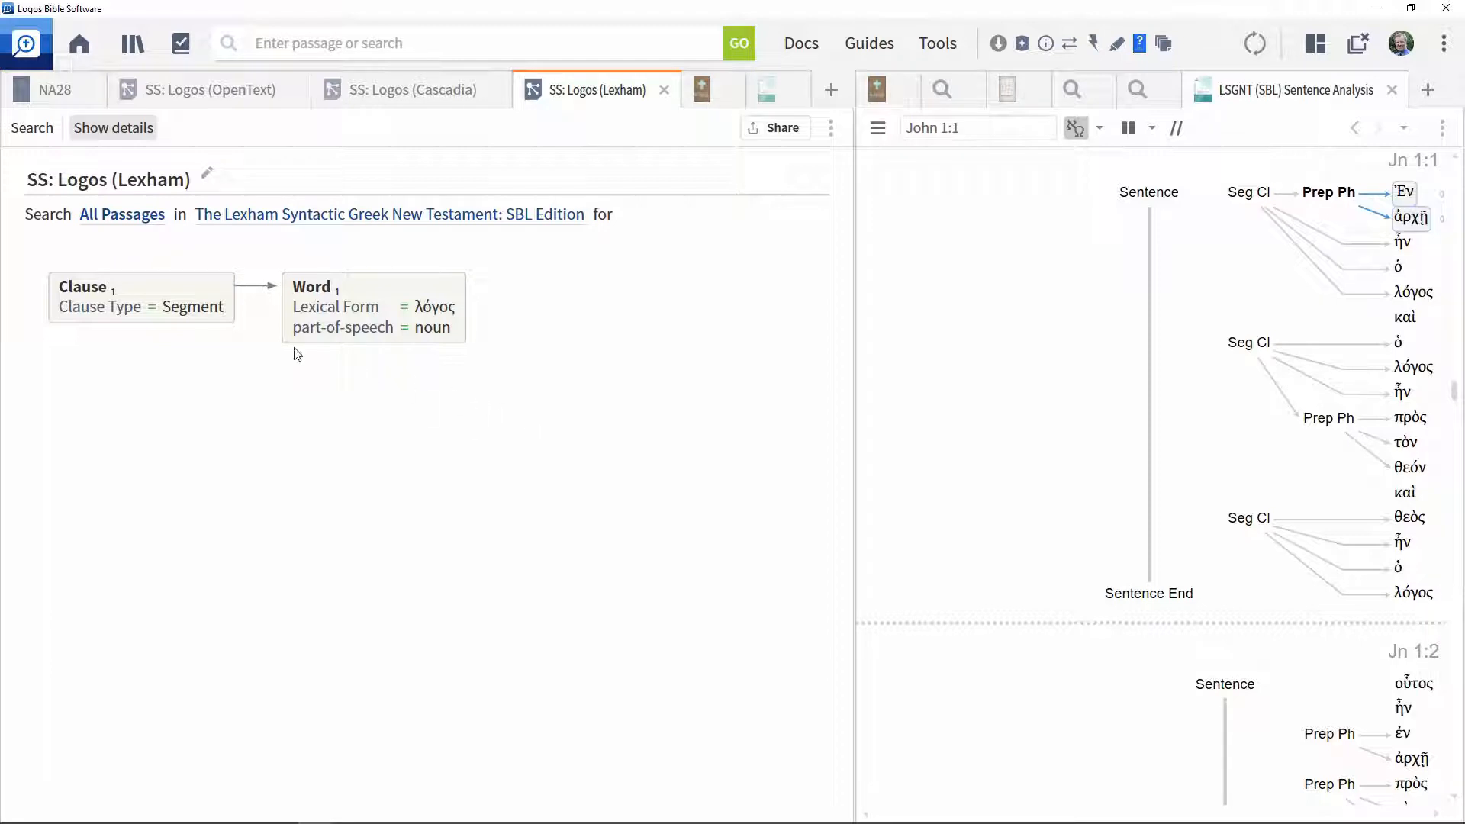
{"action": "left_click", "coordinate": [34, 130]}
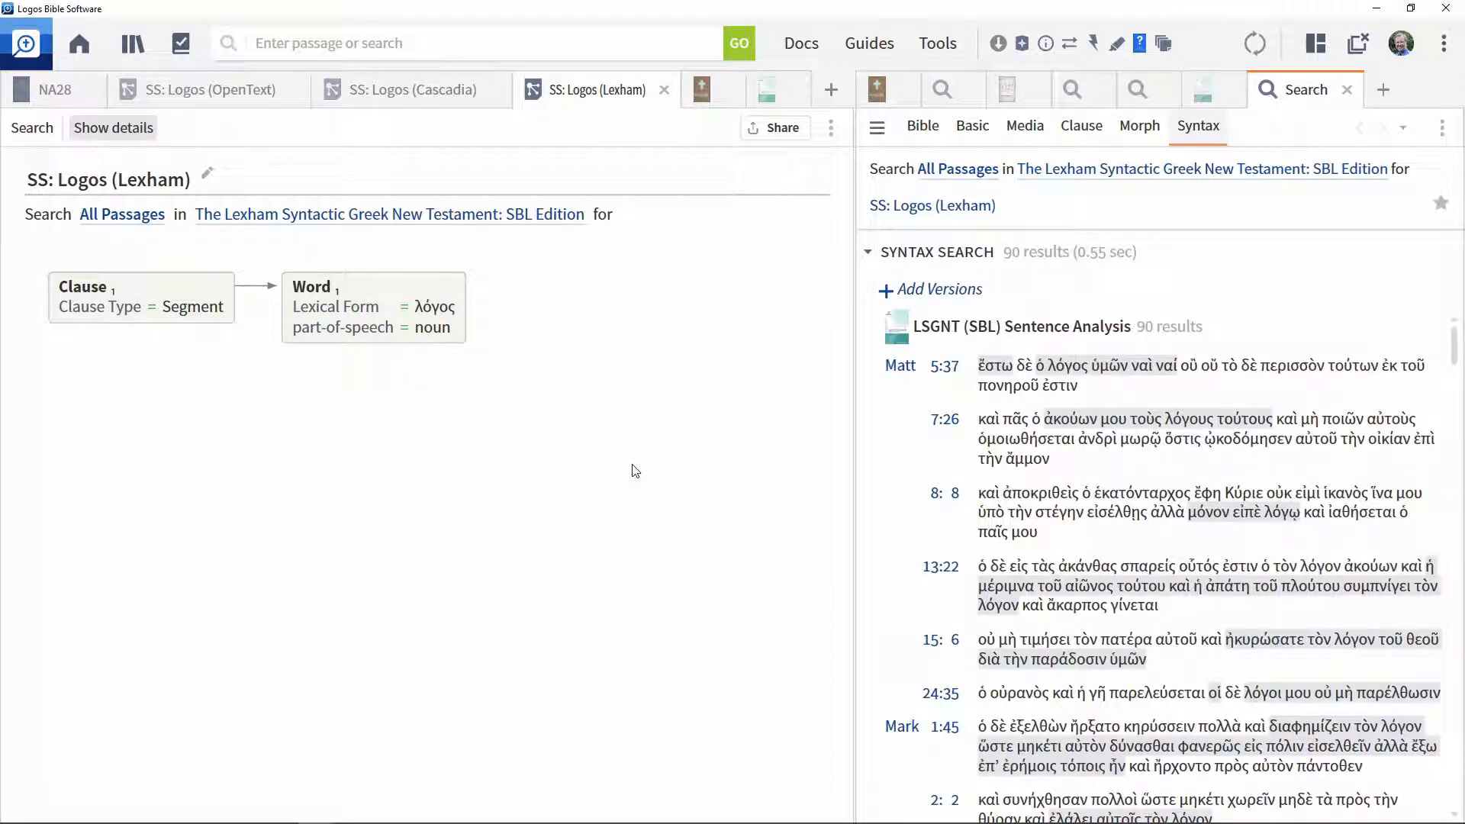
{"action": "scroll", "coordinate": [984, 533], "scroll_direction": "down", "scroll_amount": 2}
{"action": "scroll", "coordinate": [984, 533], "scroll_direction": "down", "scroll_amount": 3}
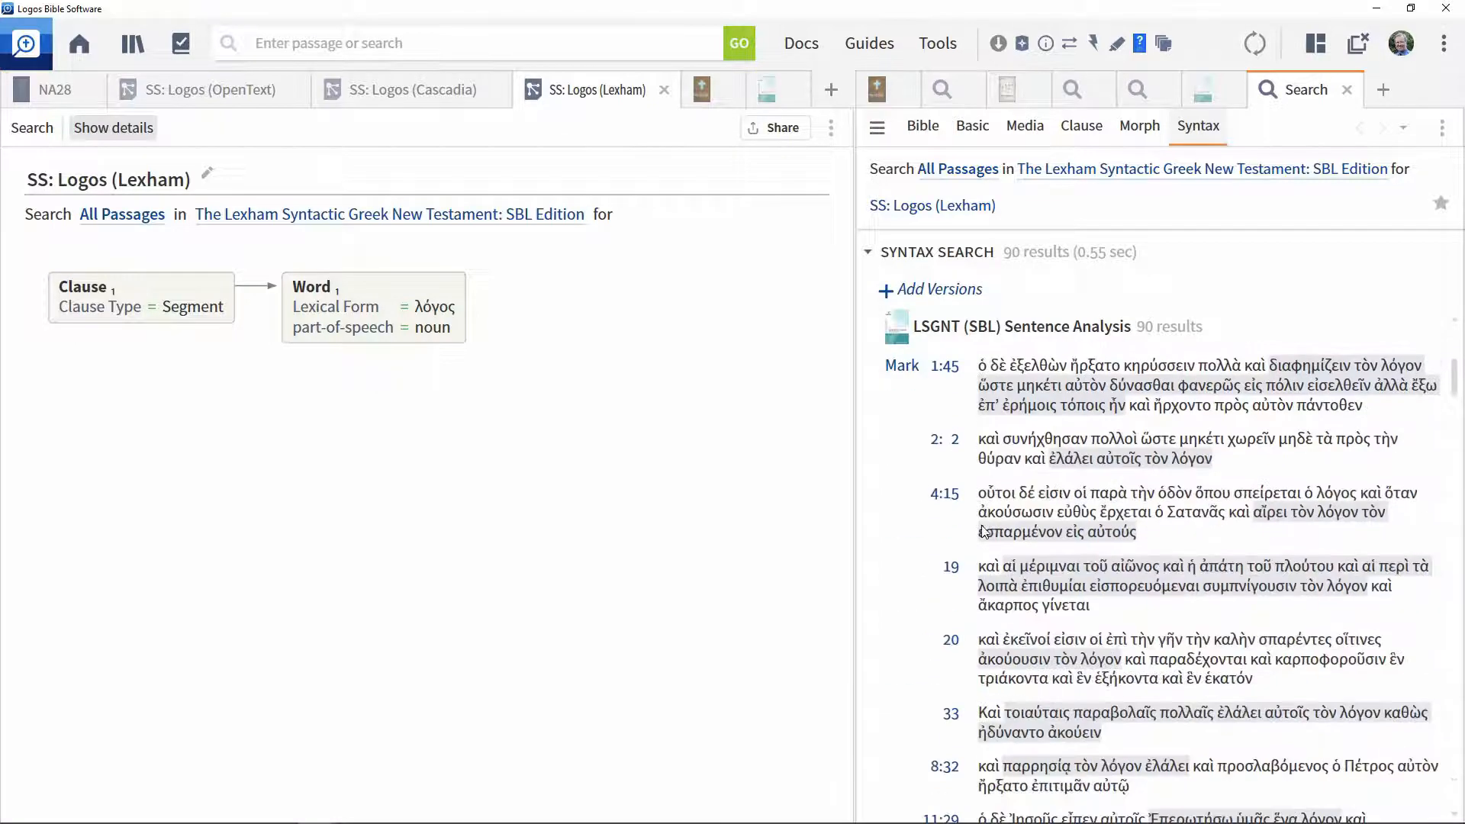
{"action": "scroll", "coordinate": [984, 533], "scroll_direction": "down", "scroll_amount": 10}
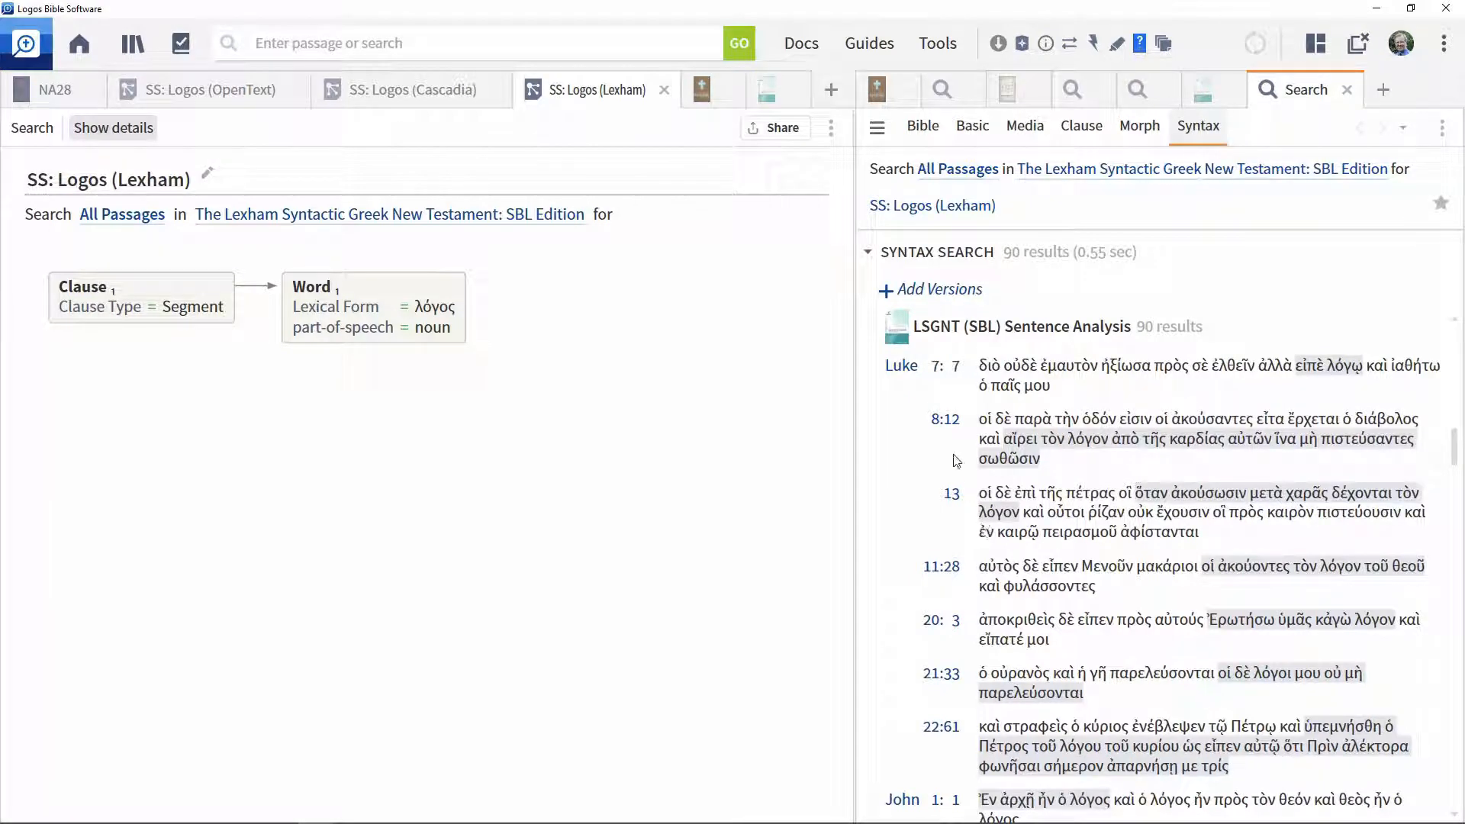
Return to the OpenText search results for λόγος and compare the hits around Luke 24:44.
{"action": "left_click", "coordinate": [946, 97]}
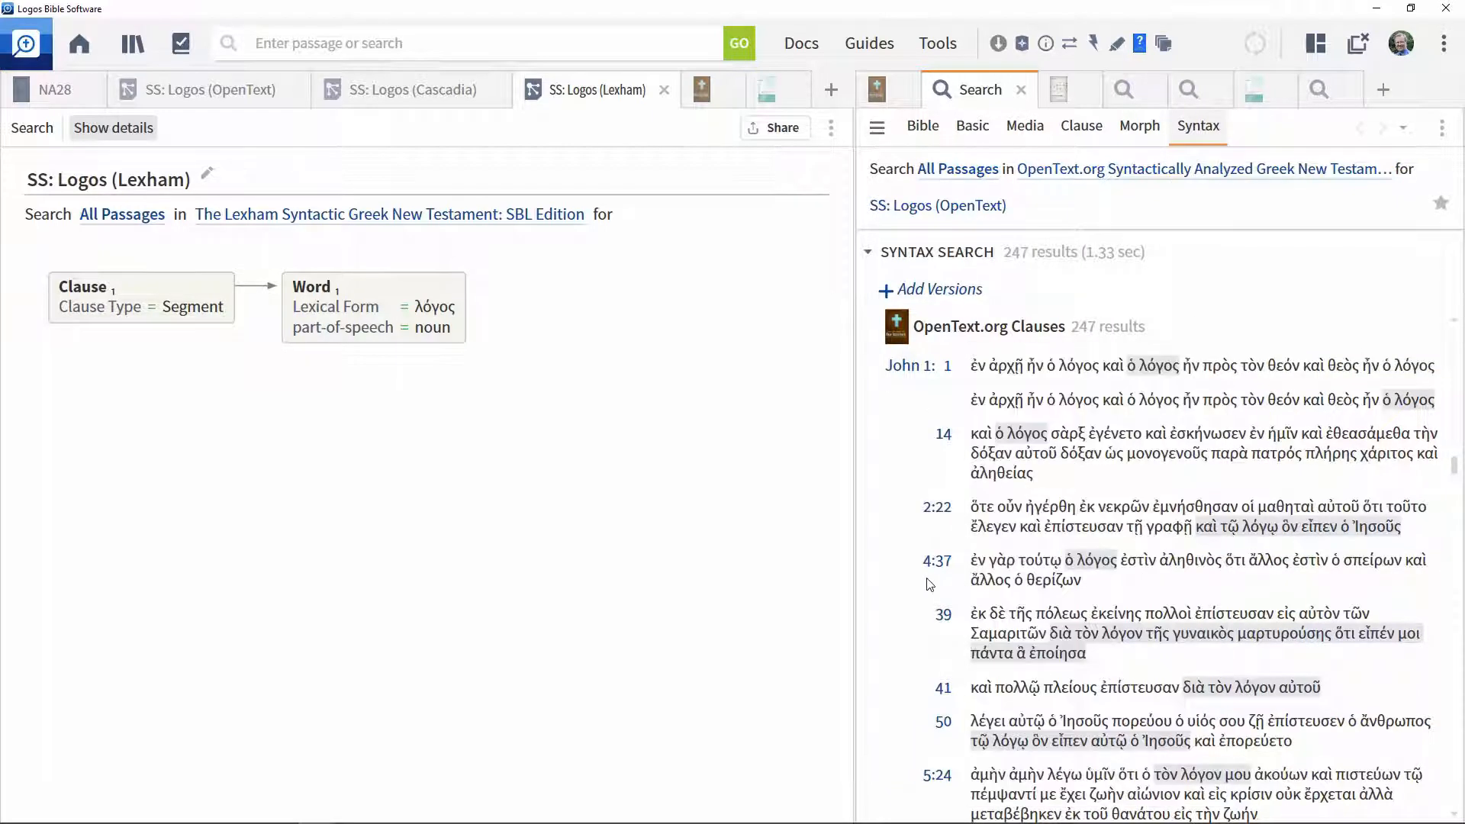
{"action": "scroll", "coordinate": [930, 585], "scroll_direction": "up", "scroll_amount": 3}
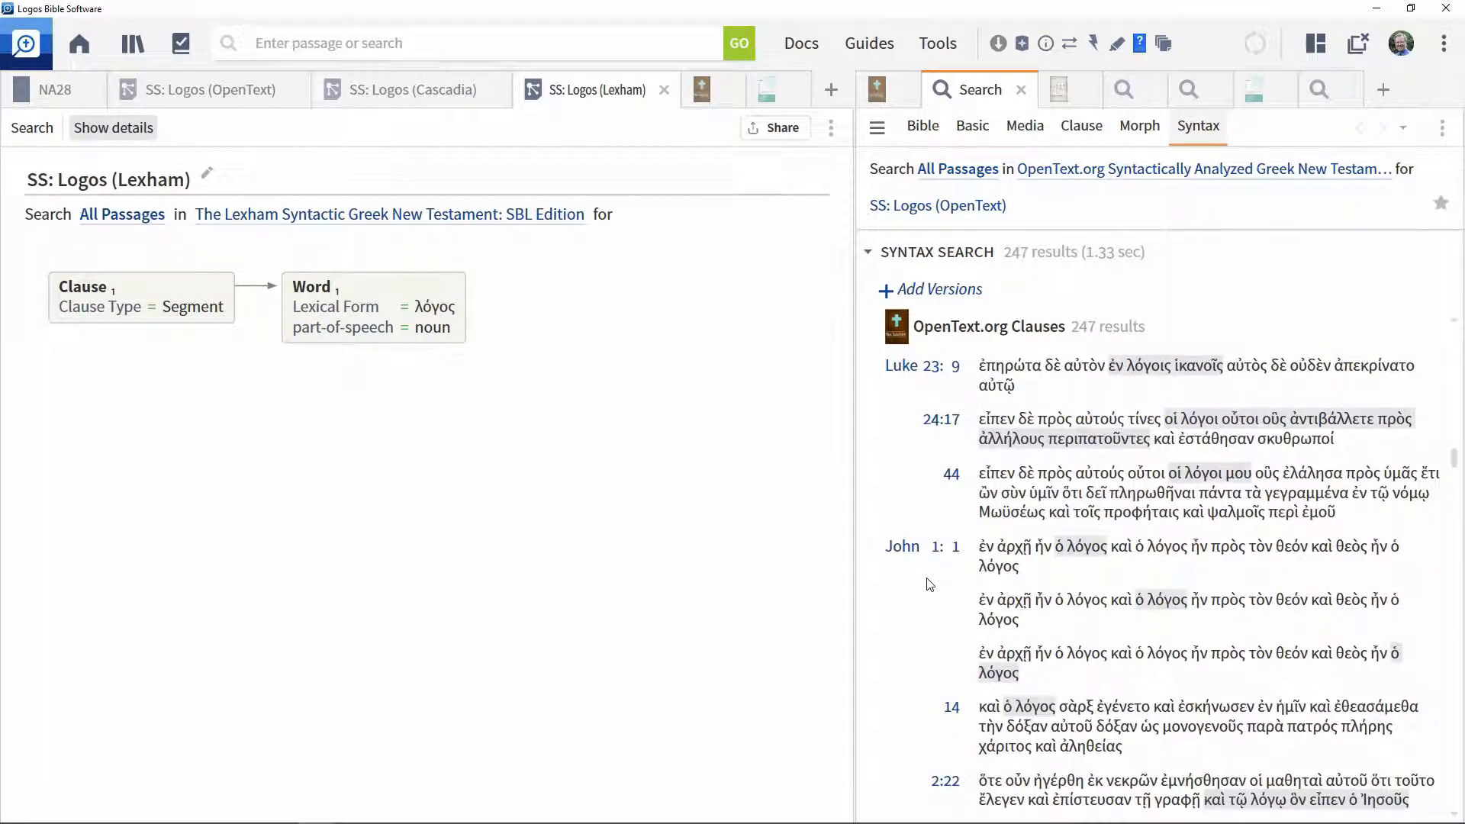
{"action": "scroll", "coordinate": [929, 585], "scroll_direction": "up", "scroll_amount": 2}
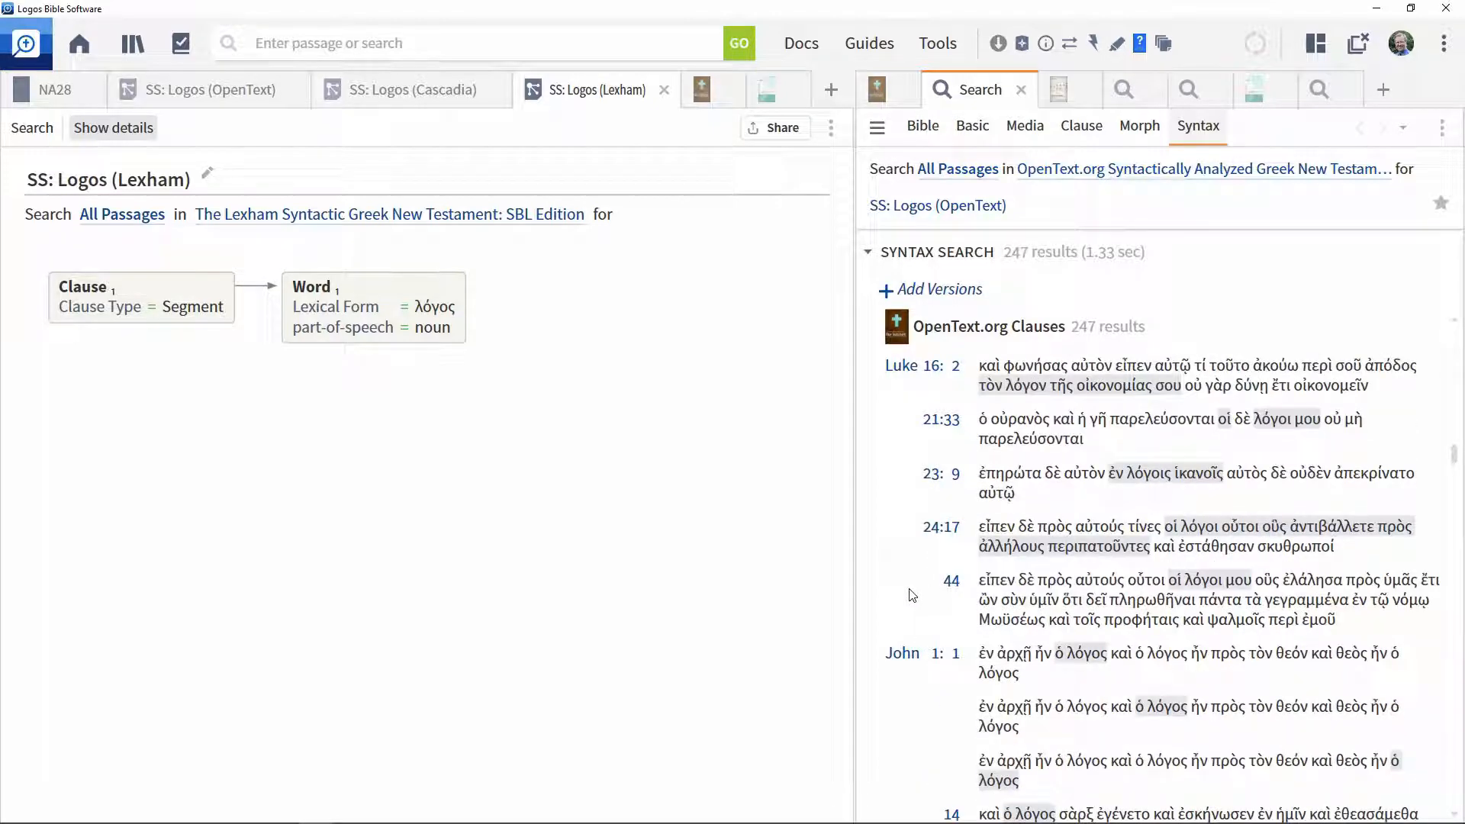
Go to Luke 24:44 in the Lexham sentence analysis and inspect the Dia Fr node that contains λόγοι.
{"action": "left_click", "coordinate": [1254, 90]}
{"action": "type", "text": "lk 24:44"}
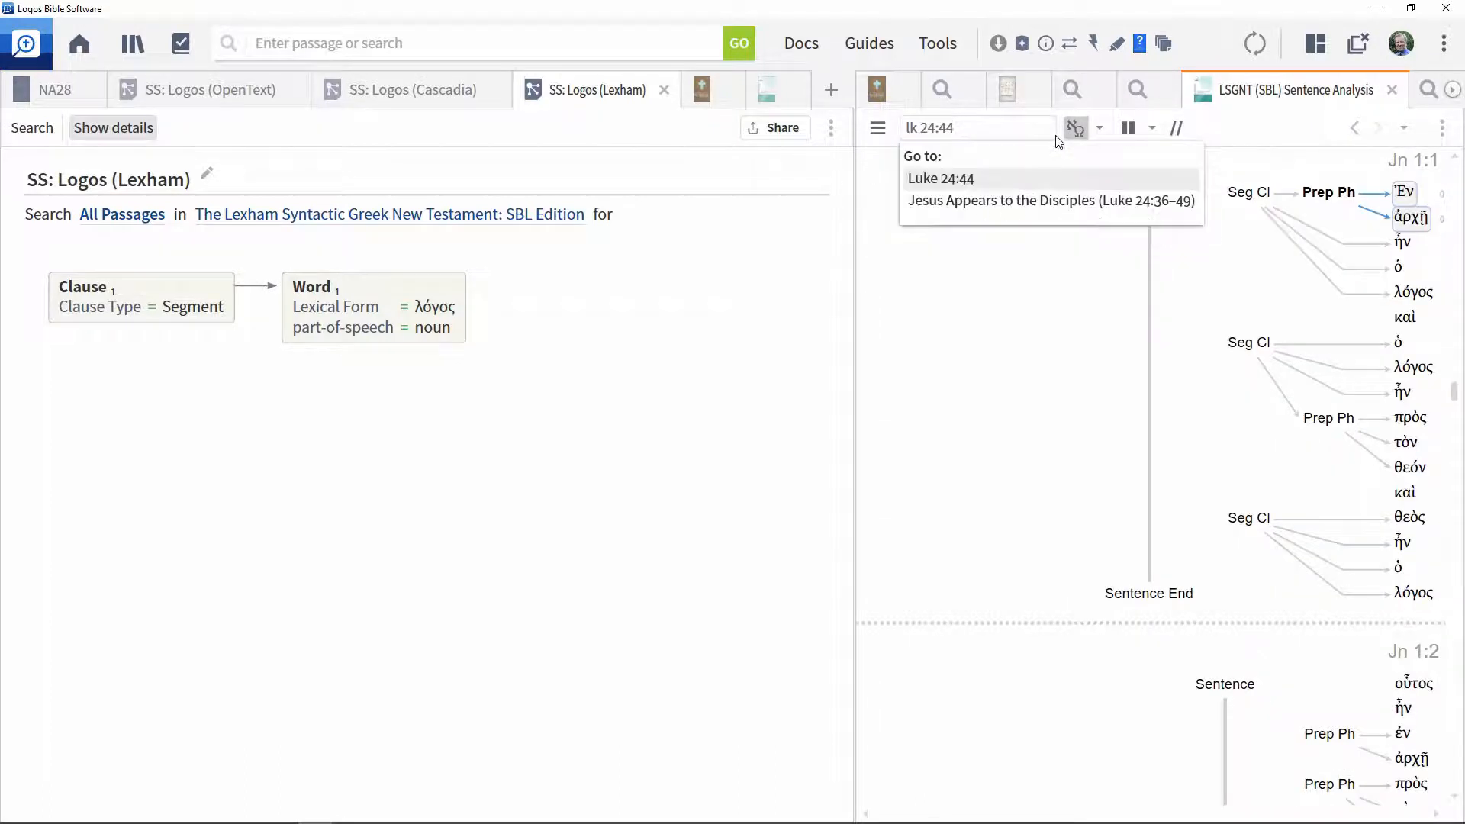
{"action": "key", "text": "Return"}
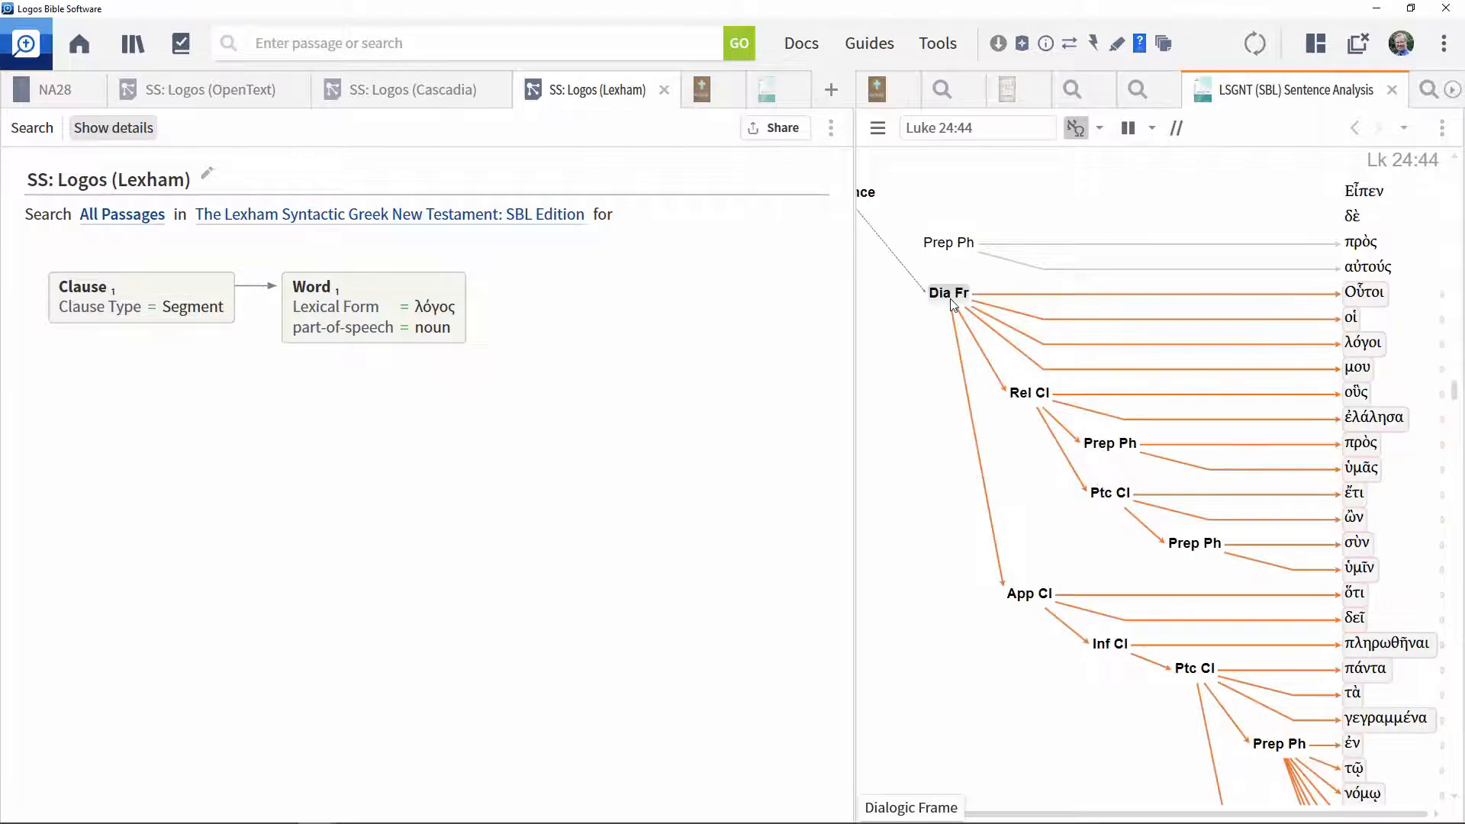
{"action": "mouse_move", "coordinate": [953, 303]}
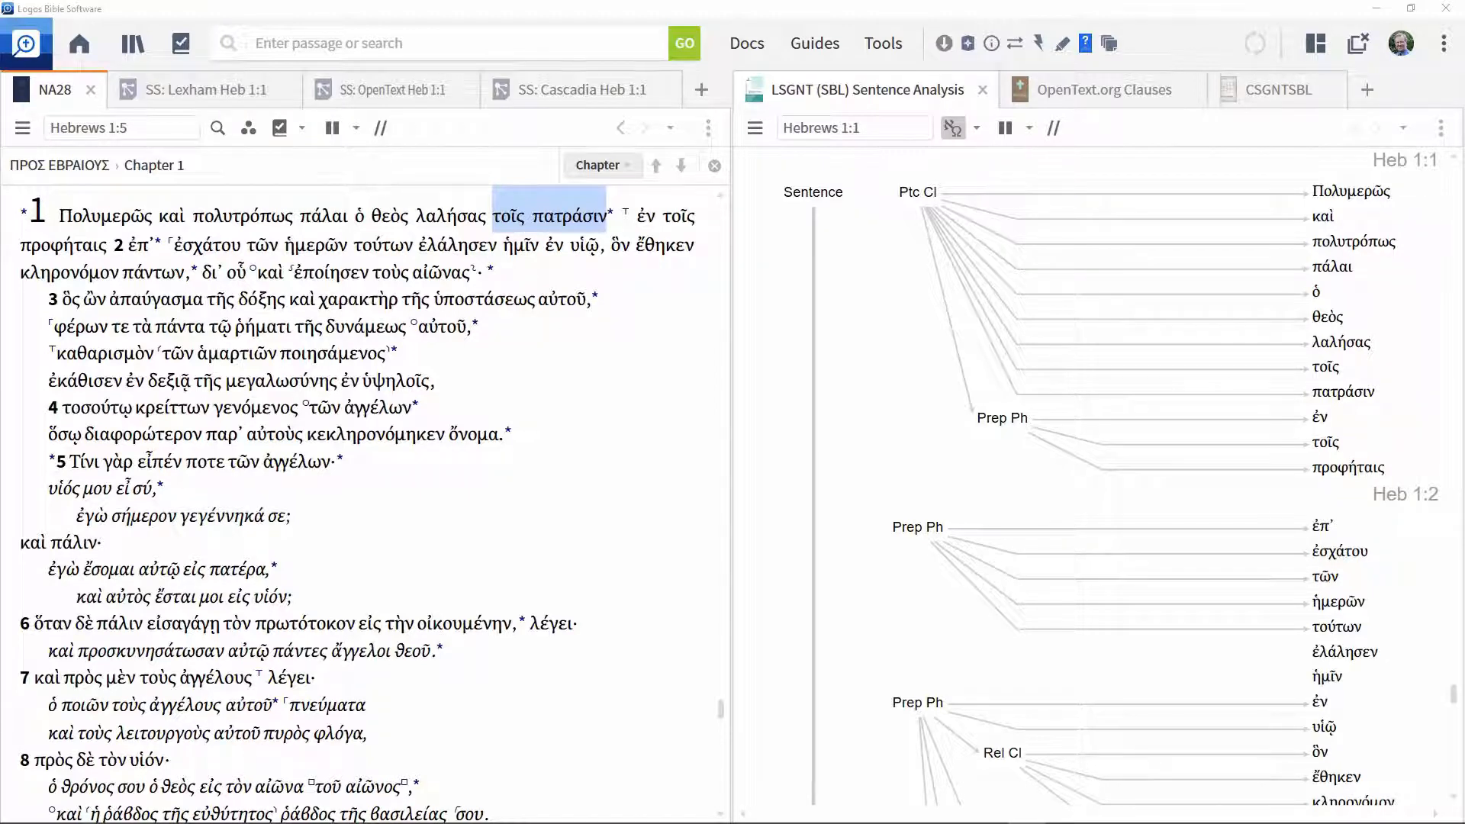
Check the definition of the Ptc Cl node in Hebrews 1:1 and run the SS: Lexham Heb 1:1 syntax search.
{"action": "mouse_move", "coordinate": [917, 198]}
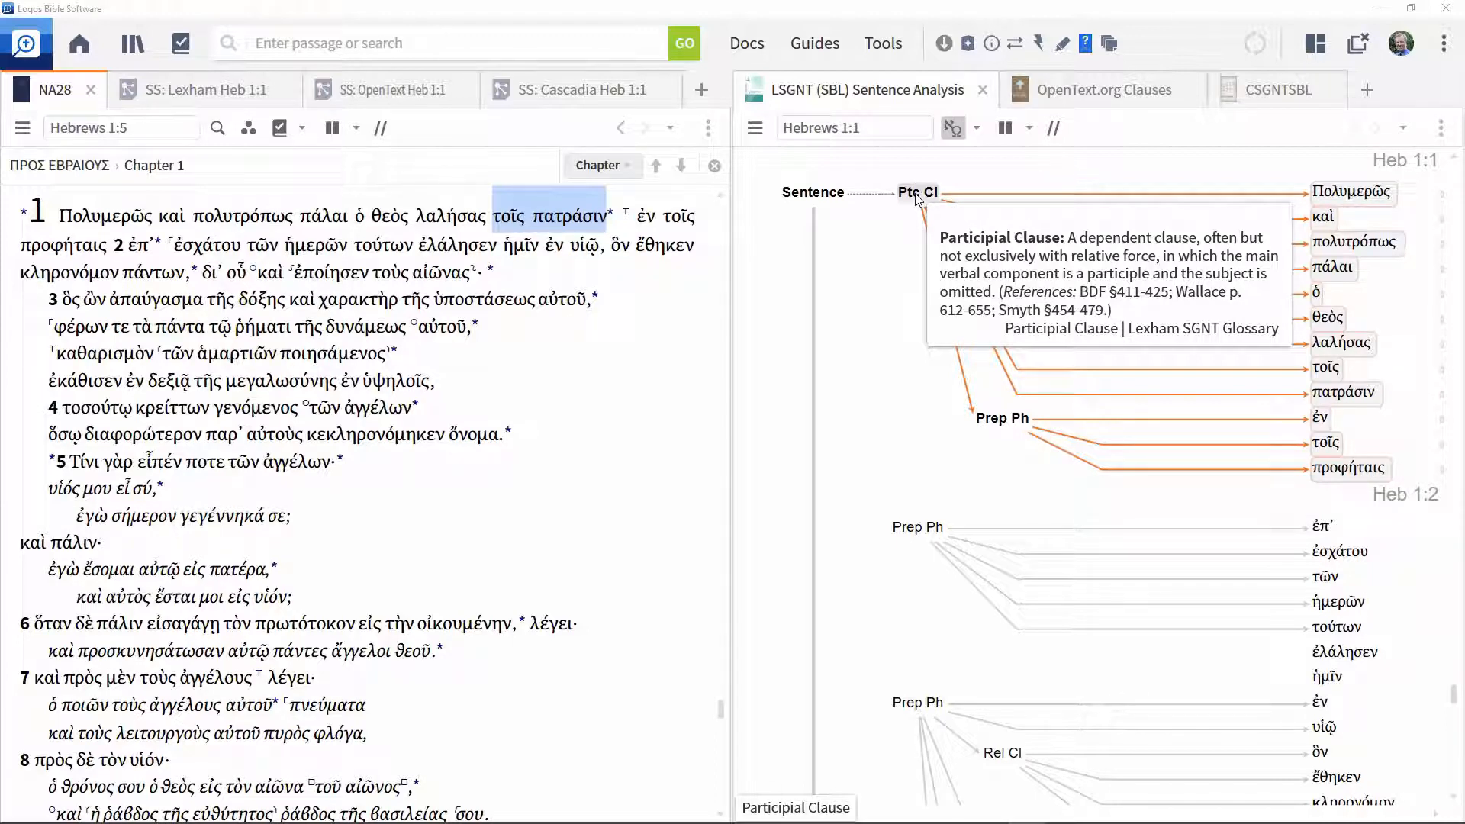
{"action": "left_click", "coordinate": [208, 95]}
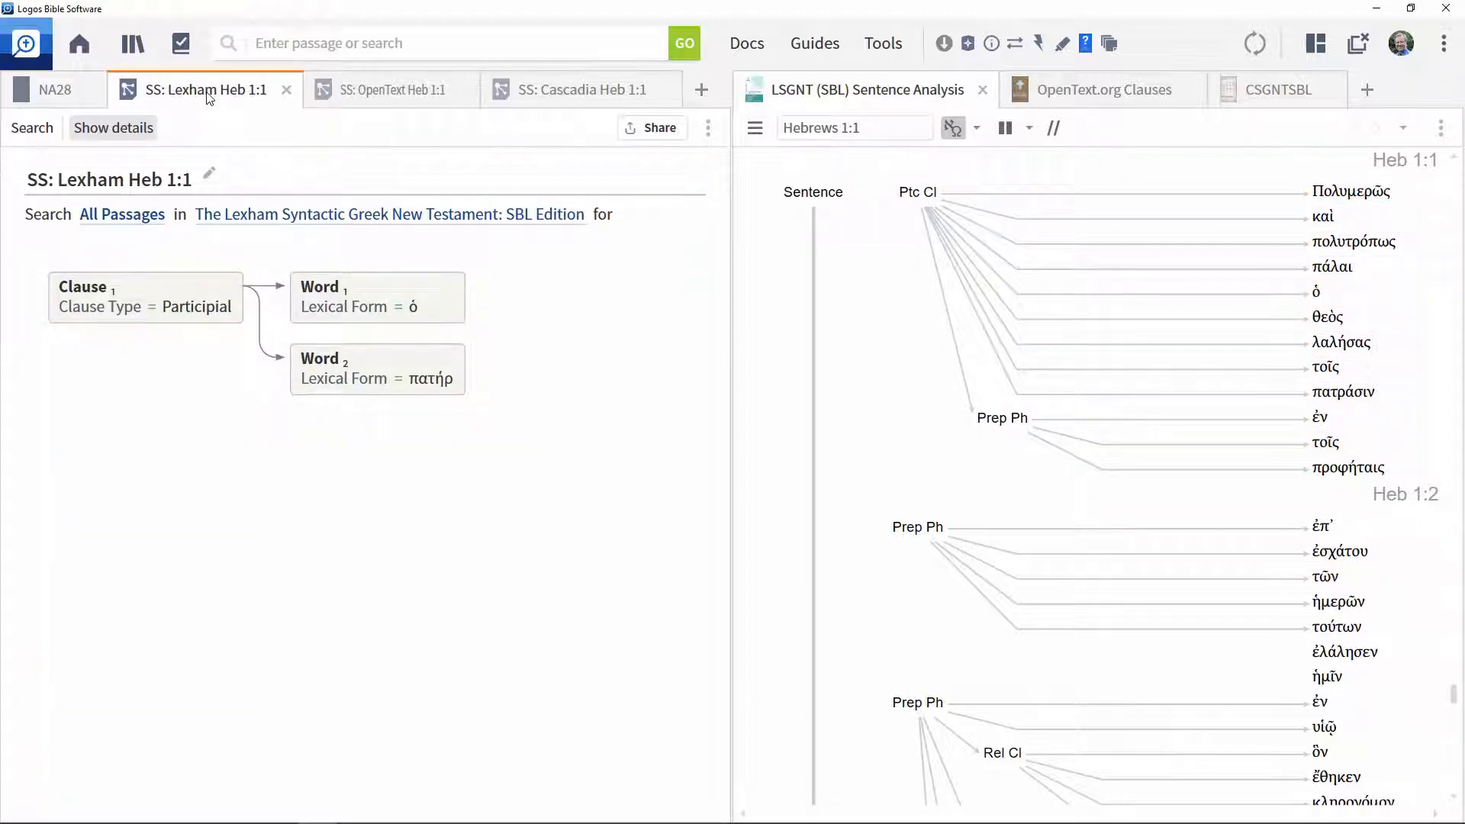
{"action": "left_click", "coordinate": [35, 128]}
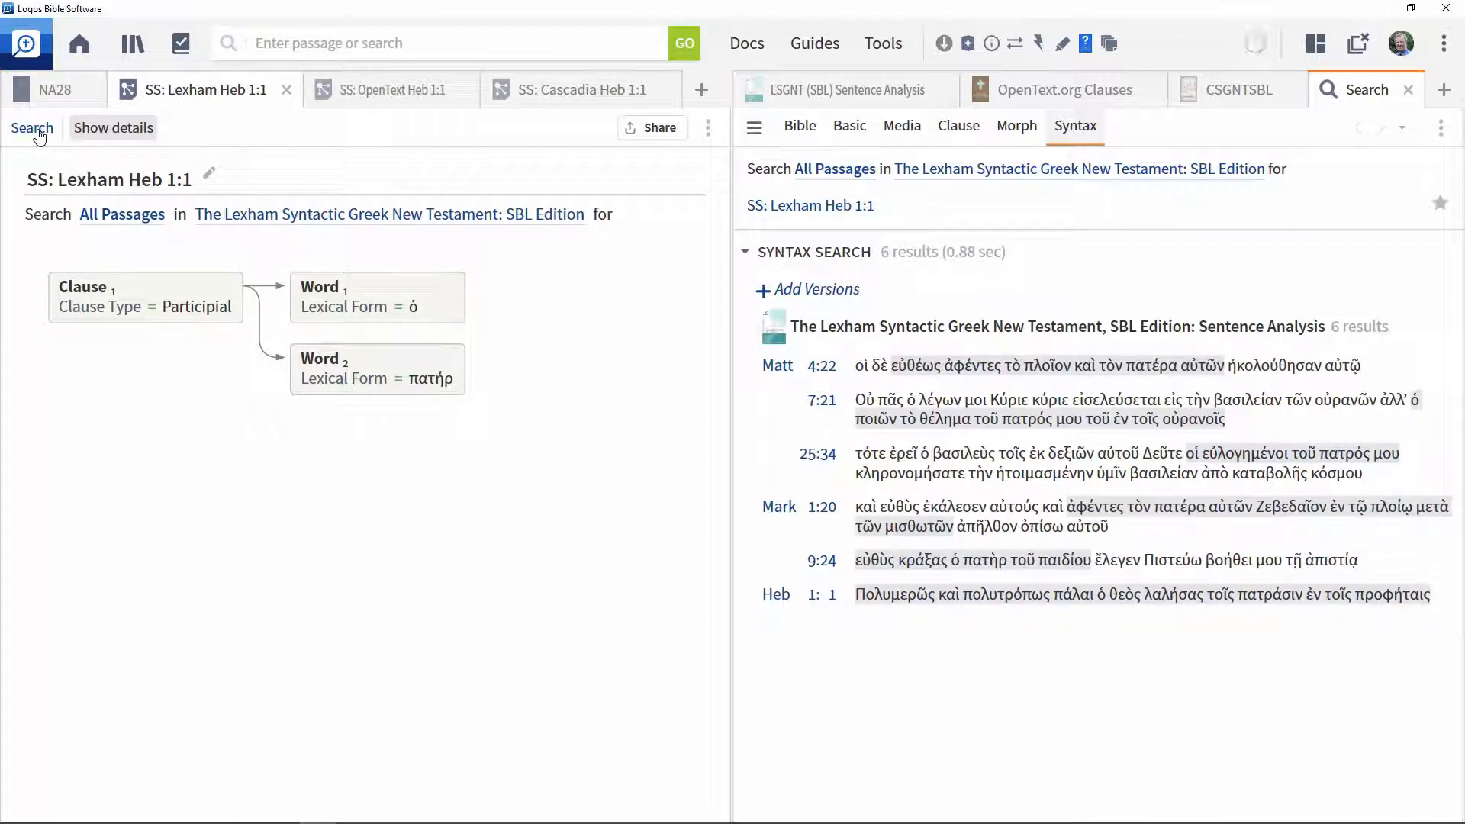
Check the meaning of the C node above τοῖς πατράσιν in the OpenText.org clause graph and run the SS: OpenText Heb 1:1 syntax search.
{"action": "left_click", "coordinate": [1029, 93]}
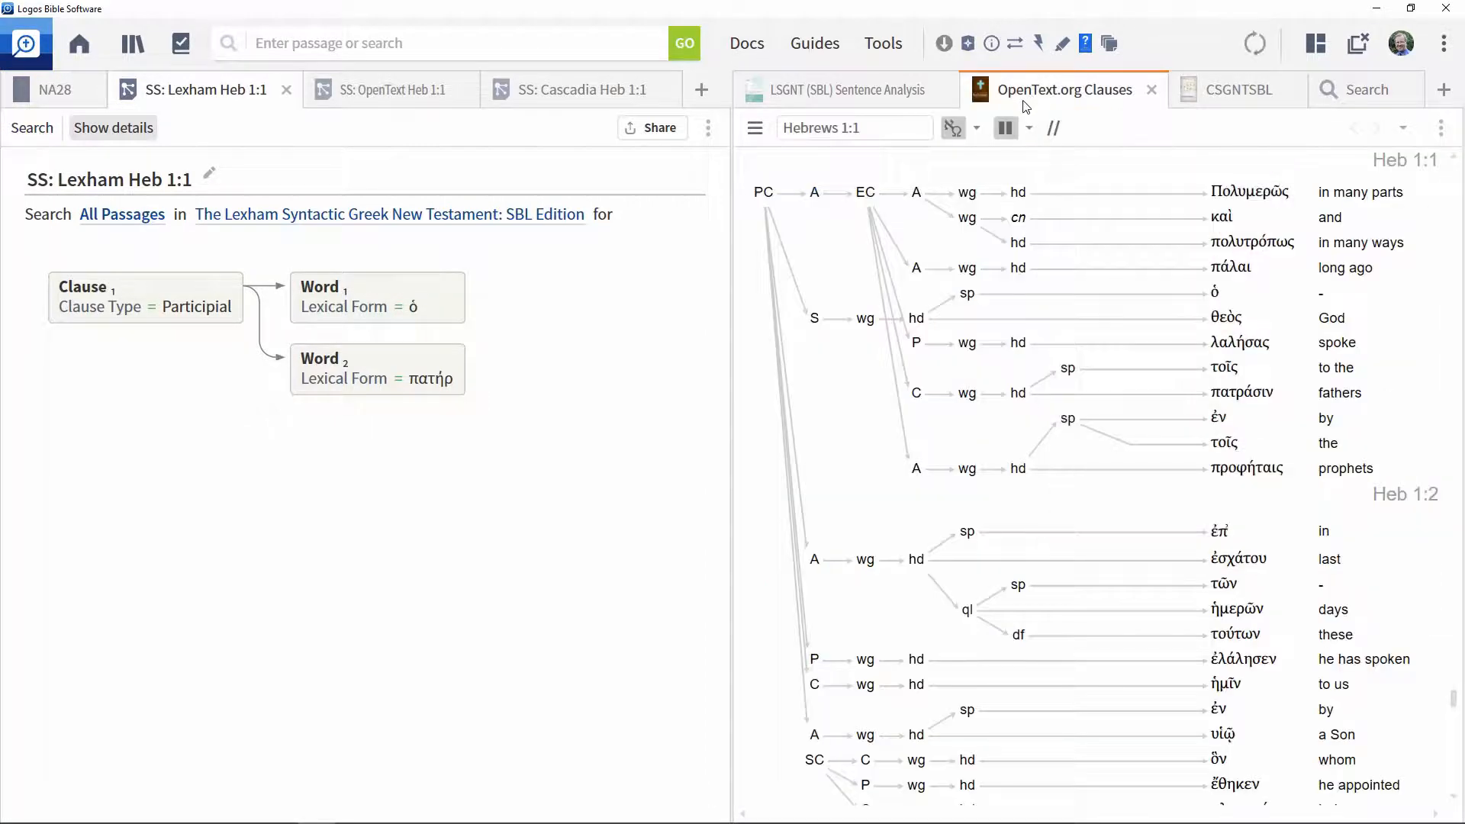
{"action": "mouse_move", "coordinate": [918, 393]}
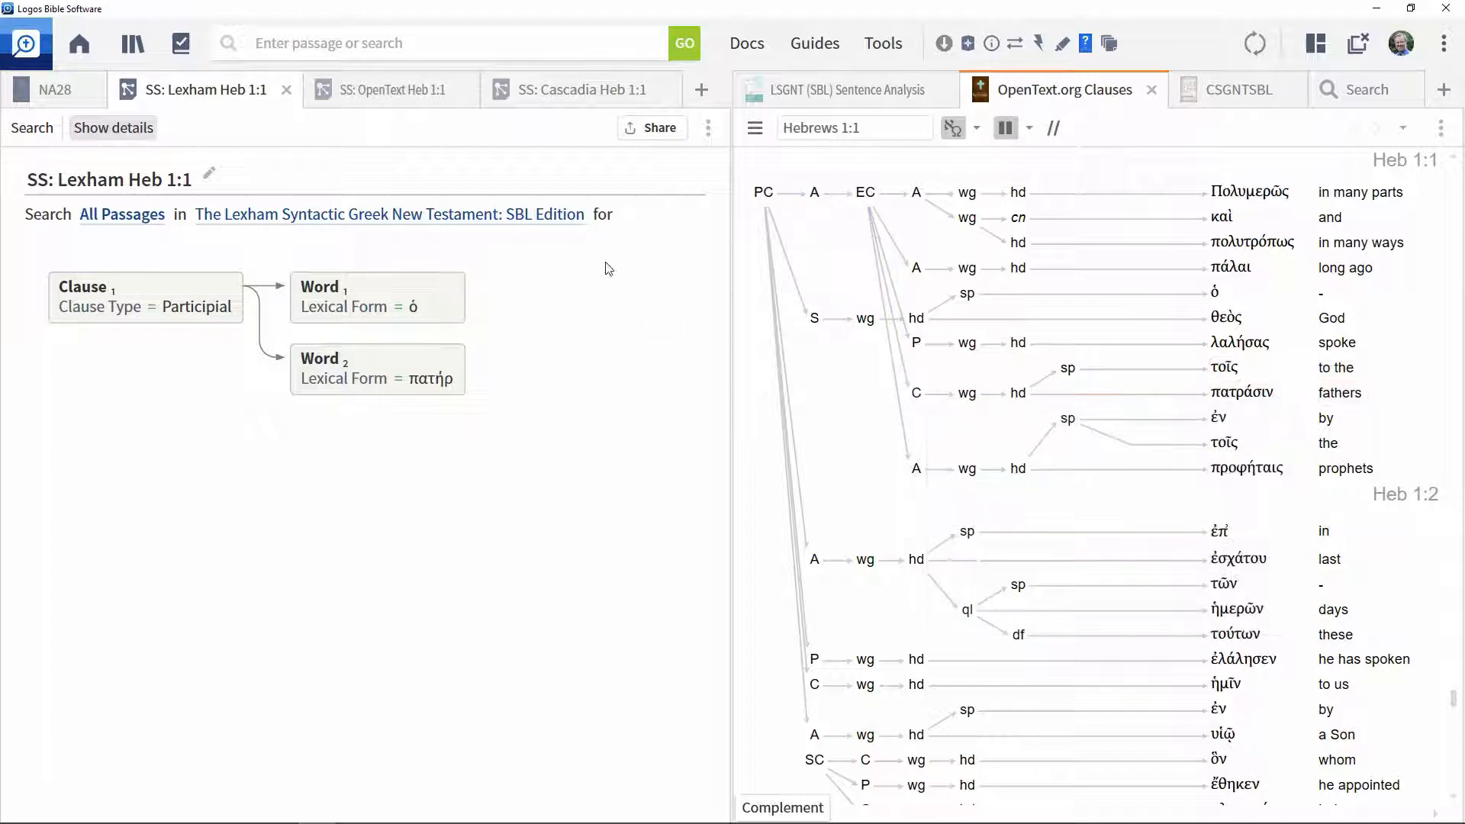
{"action": "left_click", "coordinate": [381, 90]}
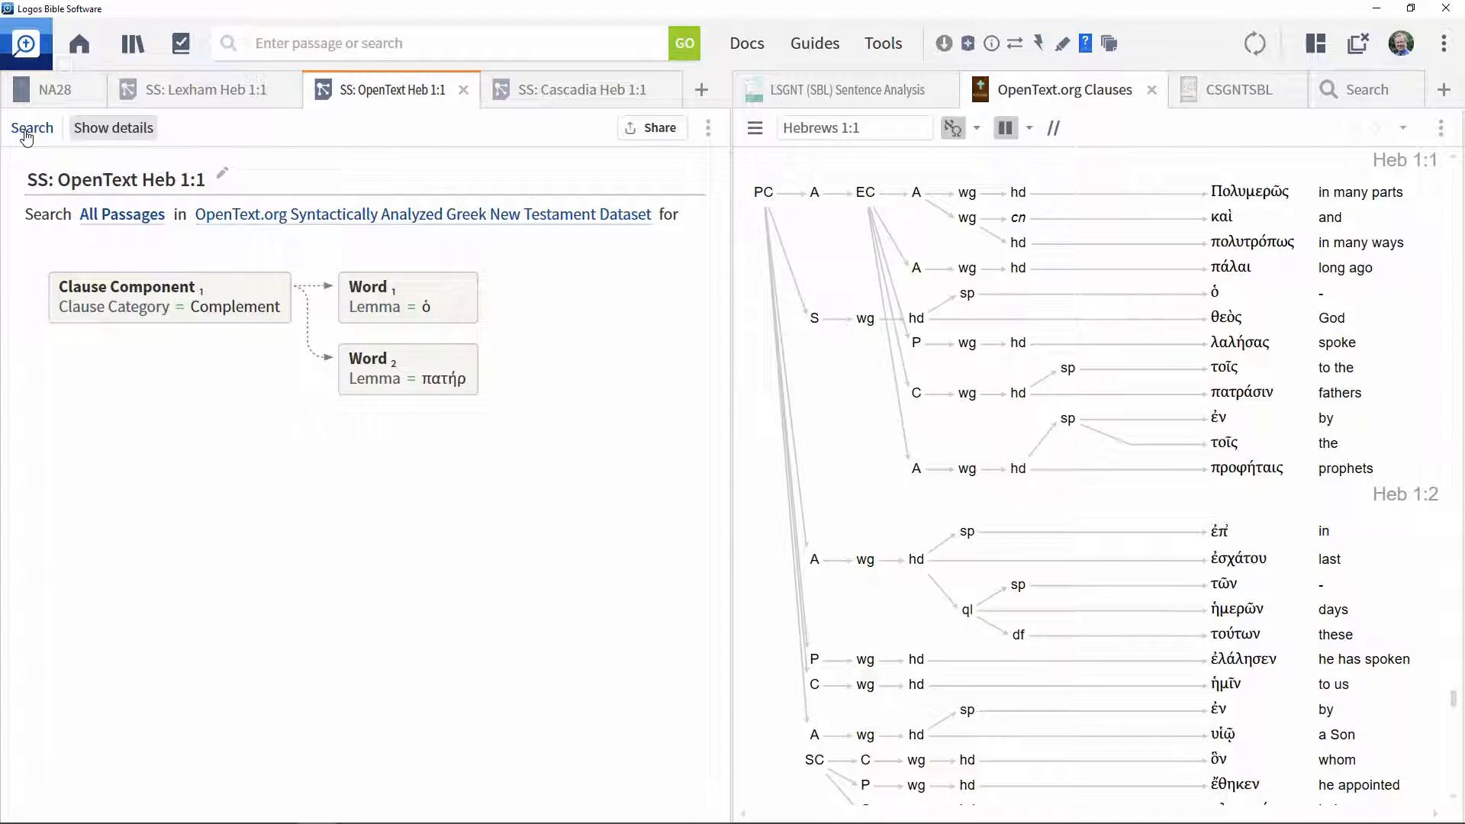
{"action": "left_click", "coordinate": [27, 133]}
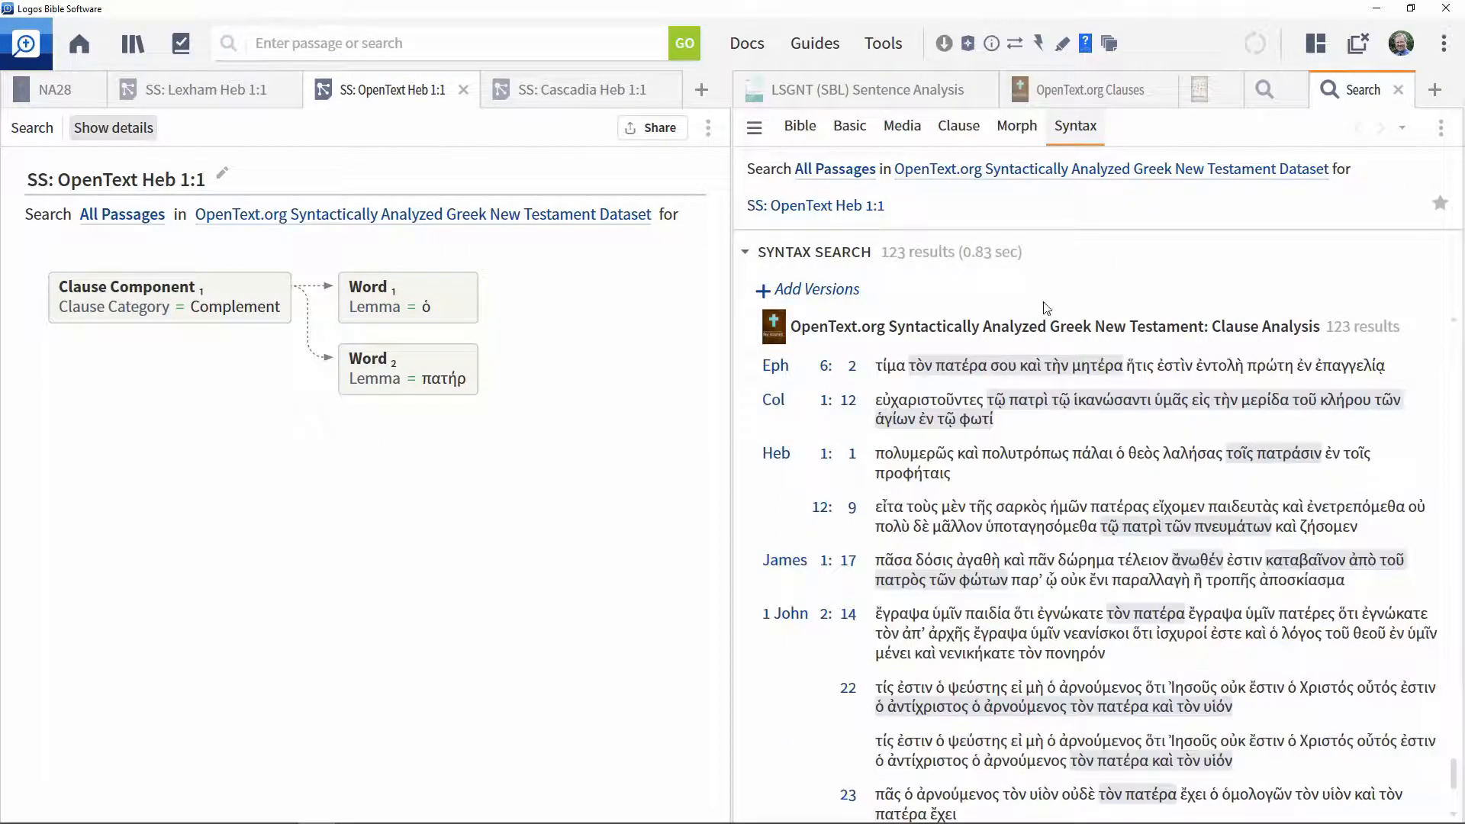
Check the meaning of the IO node in the Cascadia graph of Hebrews 1:1 and run the SS: Cascadia Heb 1:1 syntax search.
{"action": "left_click", "coordinate": [1196, 103]}
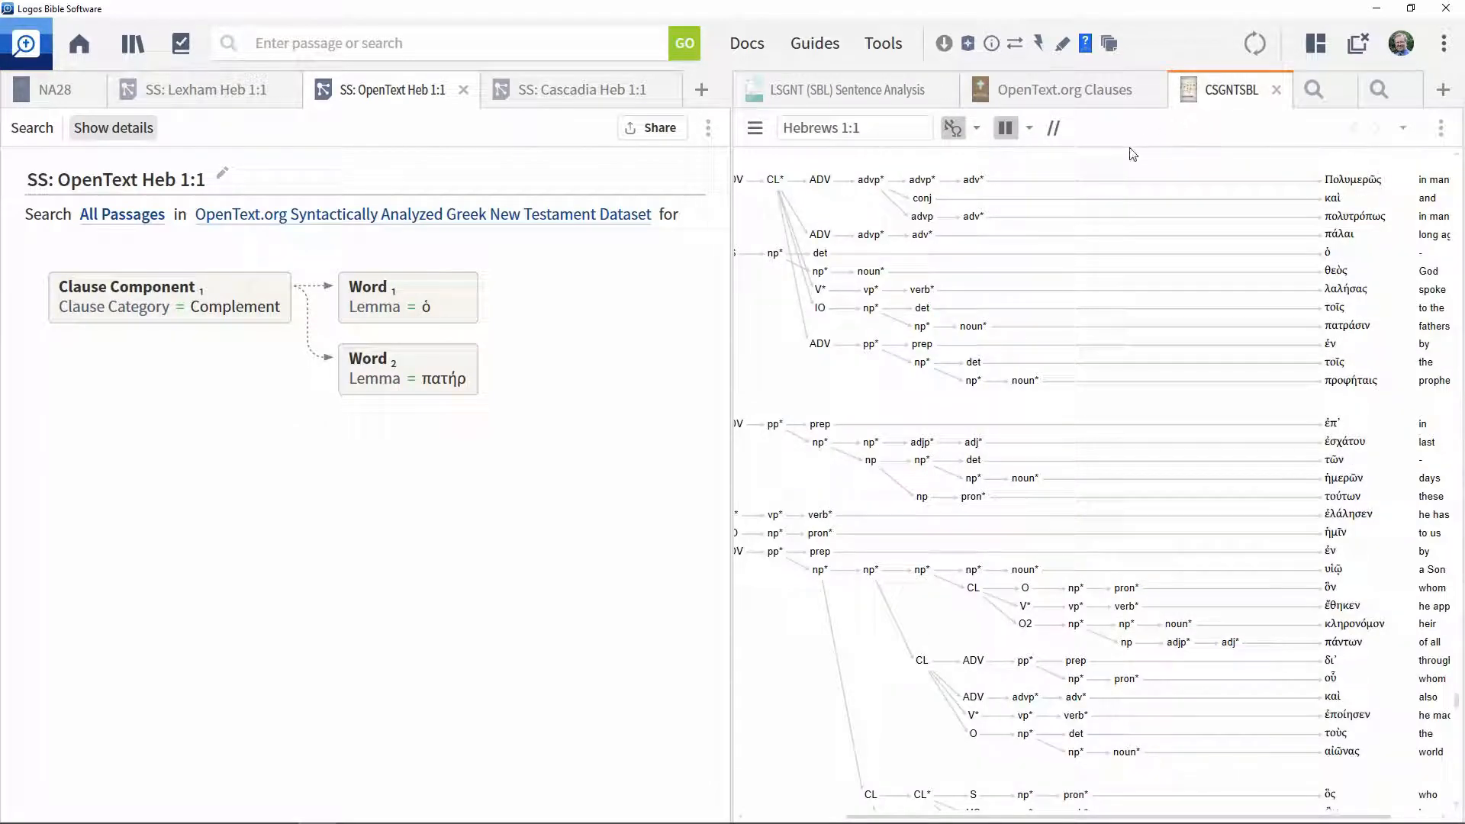
{"action": "mouse_move", "coordinate": [822, 309]}
{"action": "left_click", "coordinate": [539, 103]}
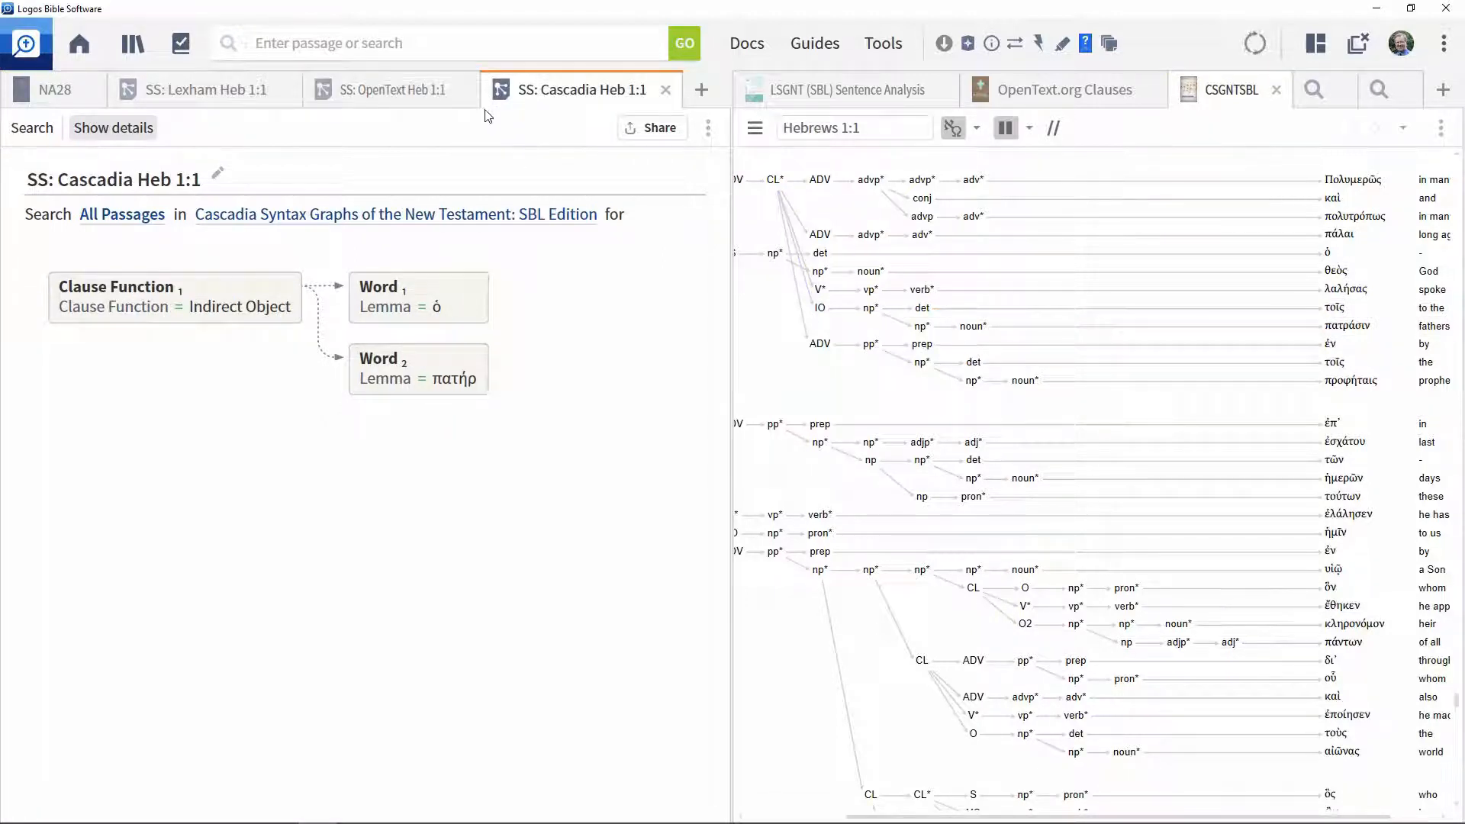
{"action": "left_click", "coordinate": [33, 131]}
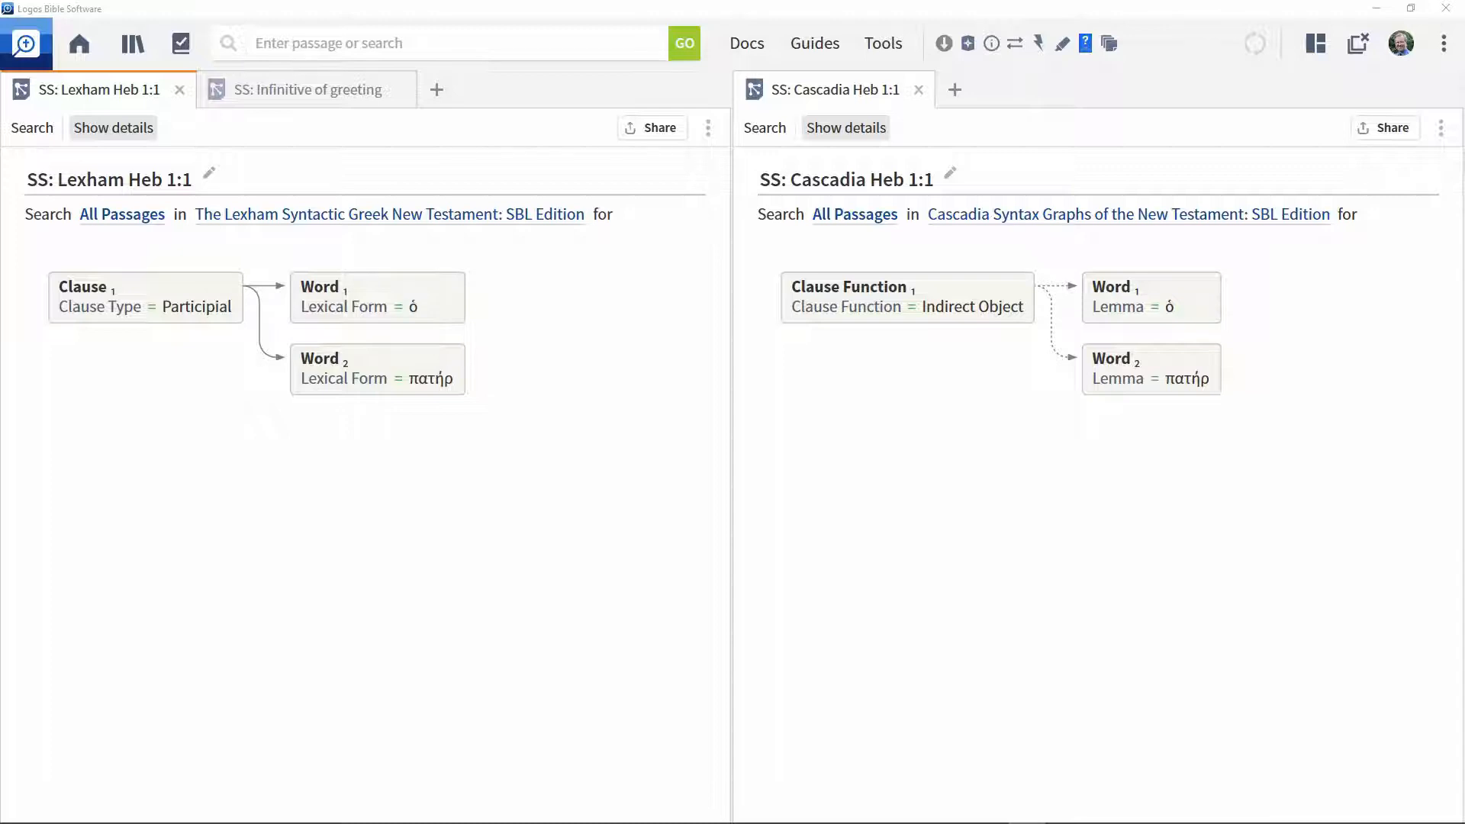
Compare the Clause Type options of the Lexham Heb 1:1 query with the Clause Function options of the Cascadia Heb 1:1 query.
{"action": "left_click", "coordinate": [181, 304]}
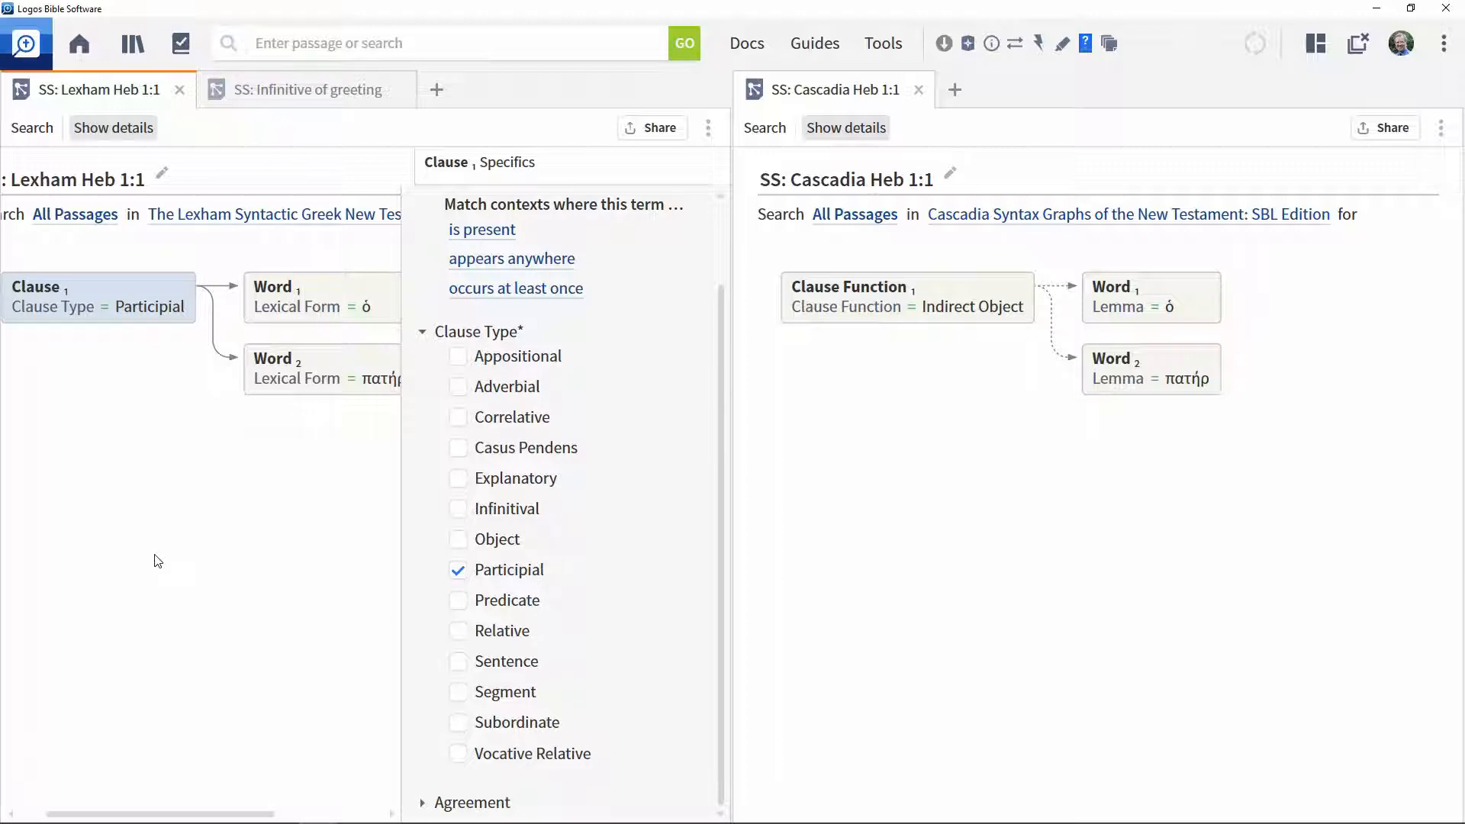
{"action": "left_click", "coordinate": [829, 311]}
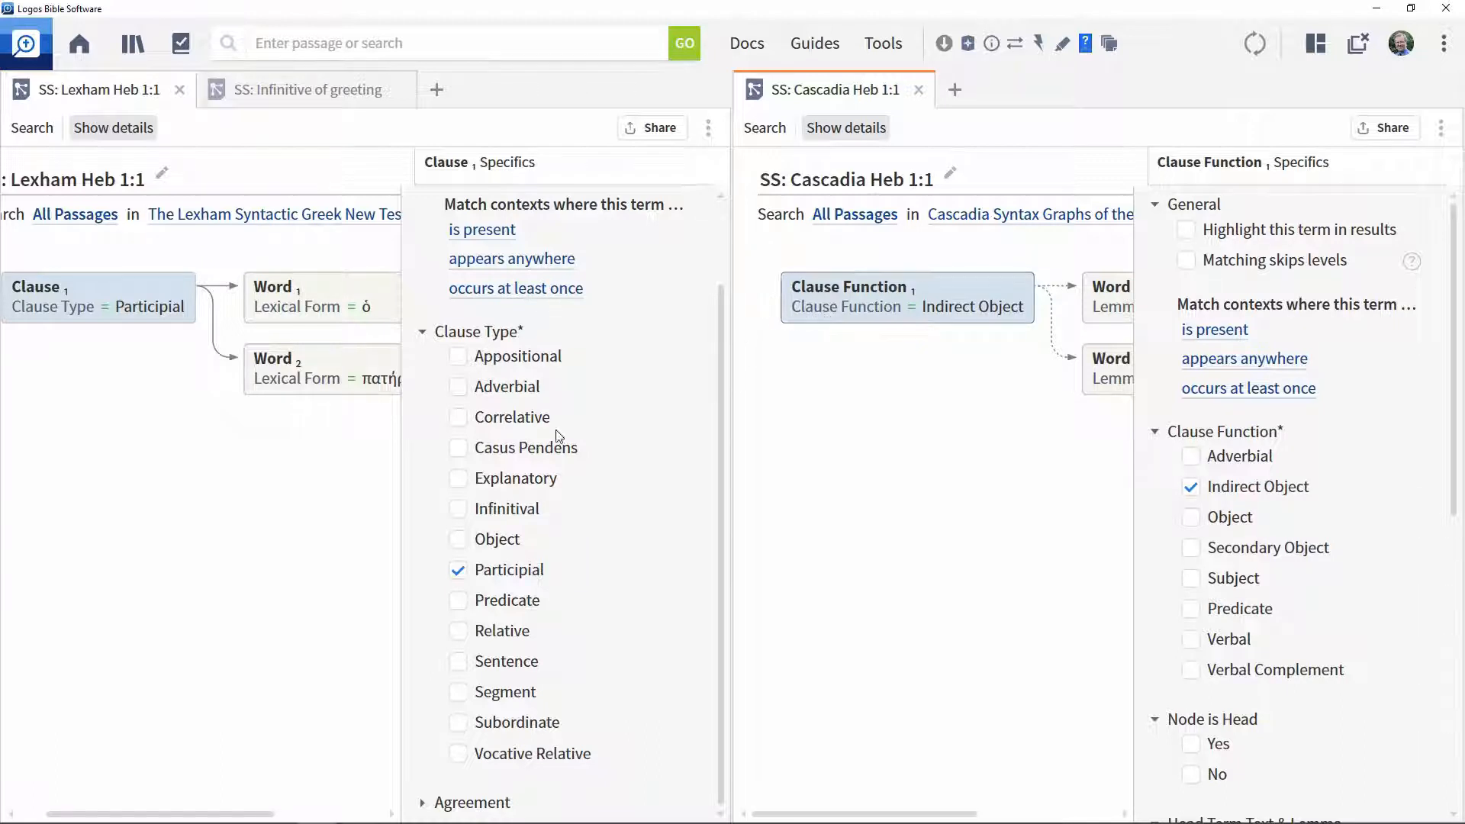
{"action": "left_click", "coordinate": [249, 538]}
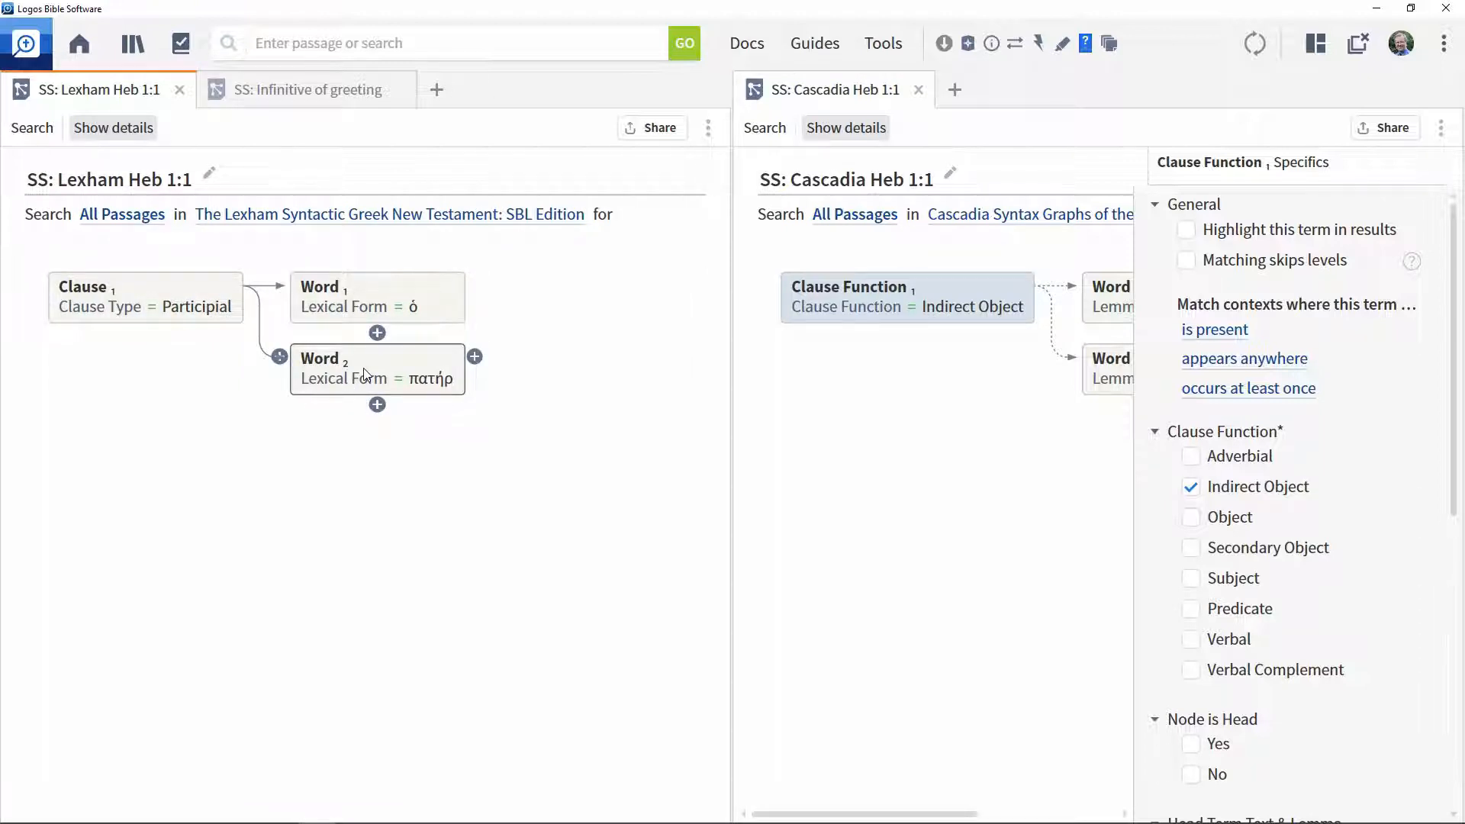
Review the Syntactic Force options for the word πατήρ in the Lexham query and run the SS: Infinitive of greeting syntax search.
{"action": "left_click", "coordinate": [364, 368]}
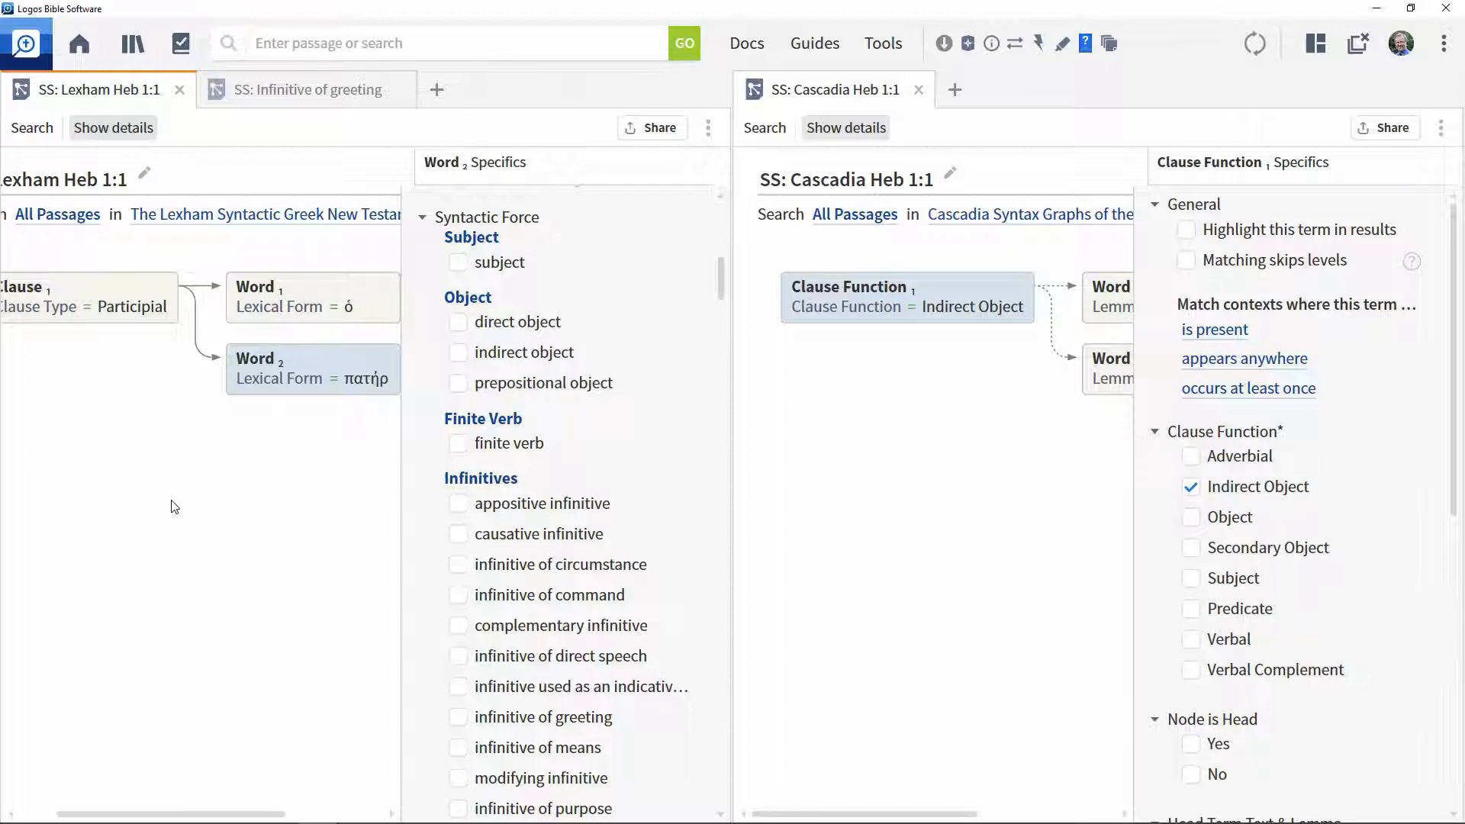
{"action": "left_click", "coordinate": [276, 94]}
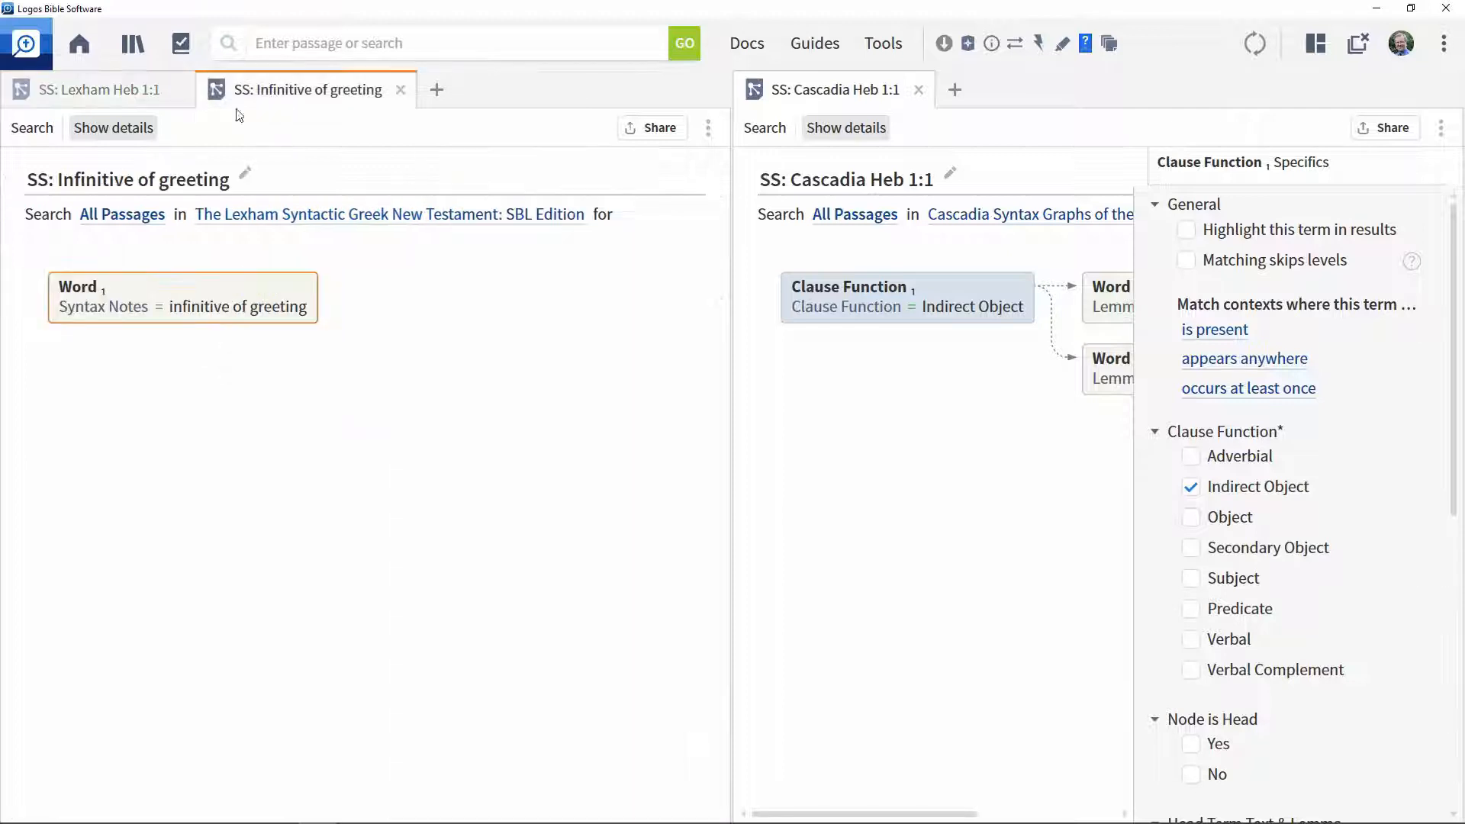
{"action": "left_click", "coordinate": [45, 134]}
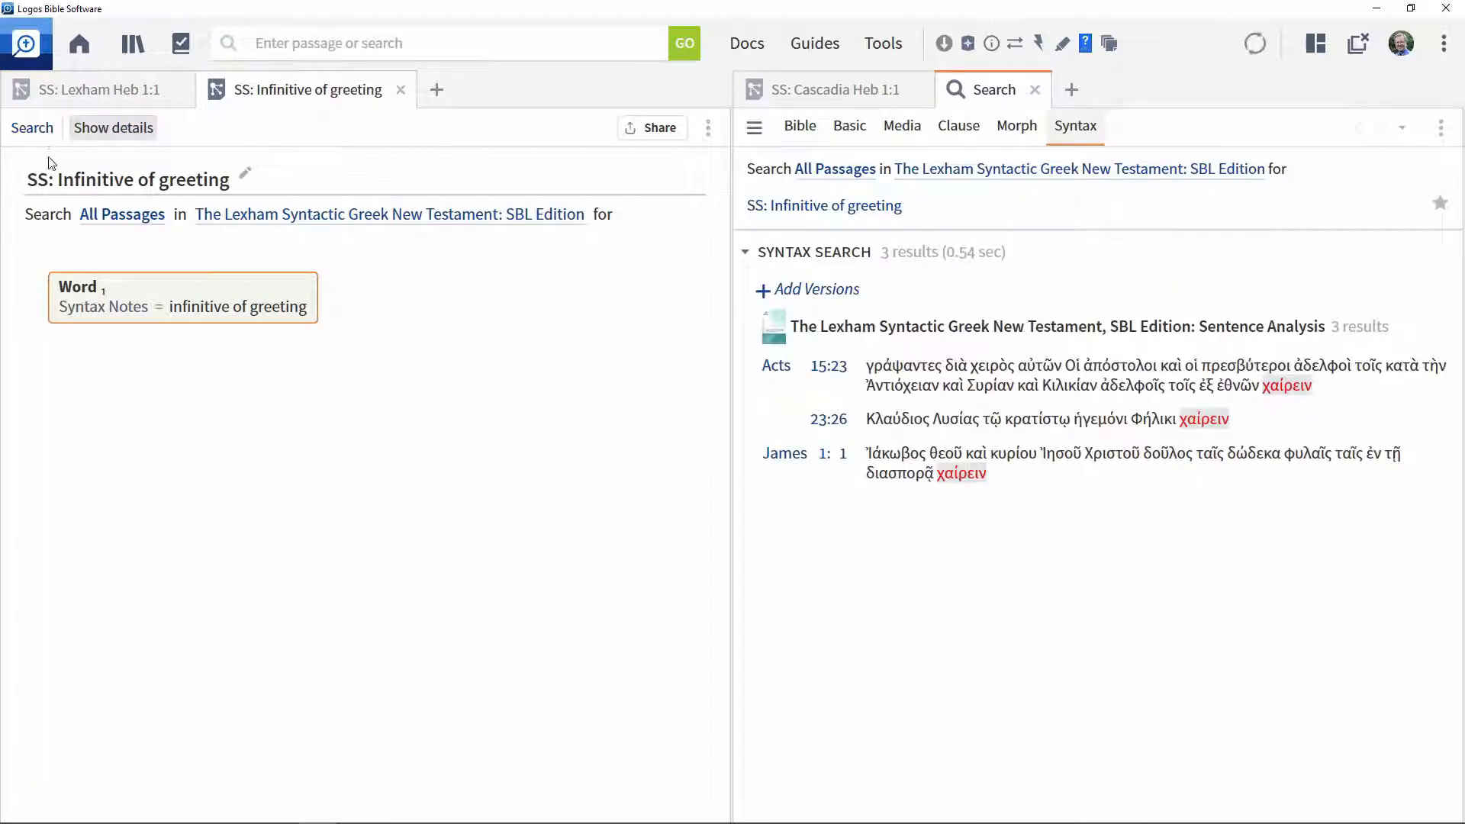